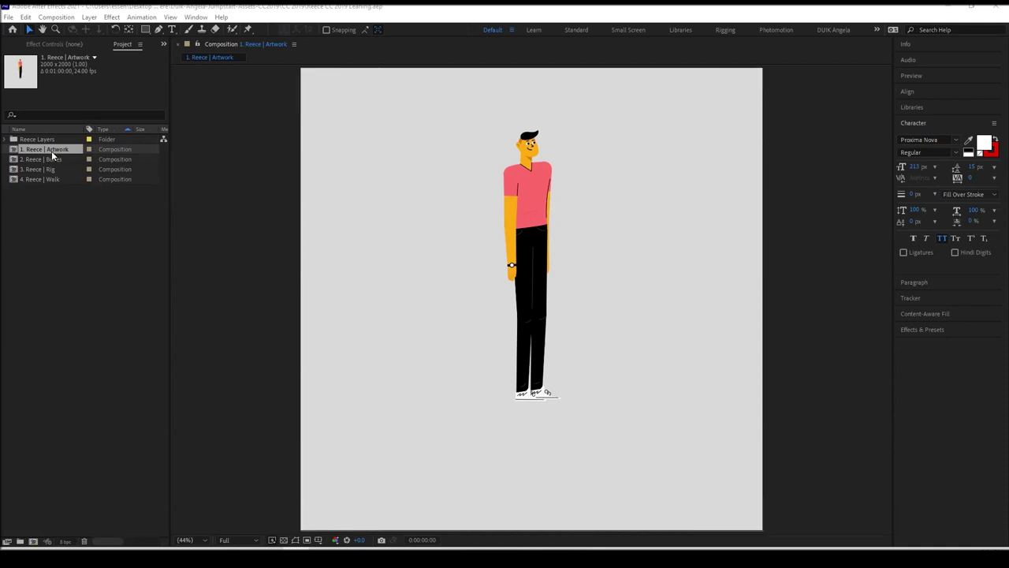
Open the 1. Reece | Artwork composition and switch to the DUIK Angela workspace
{"action": "double_click", "coordinate": [51, 151]}
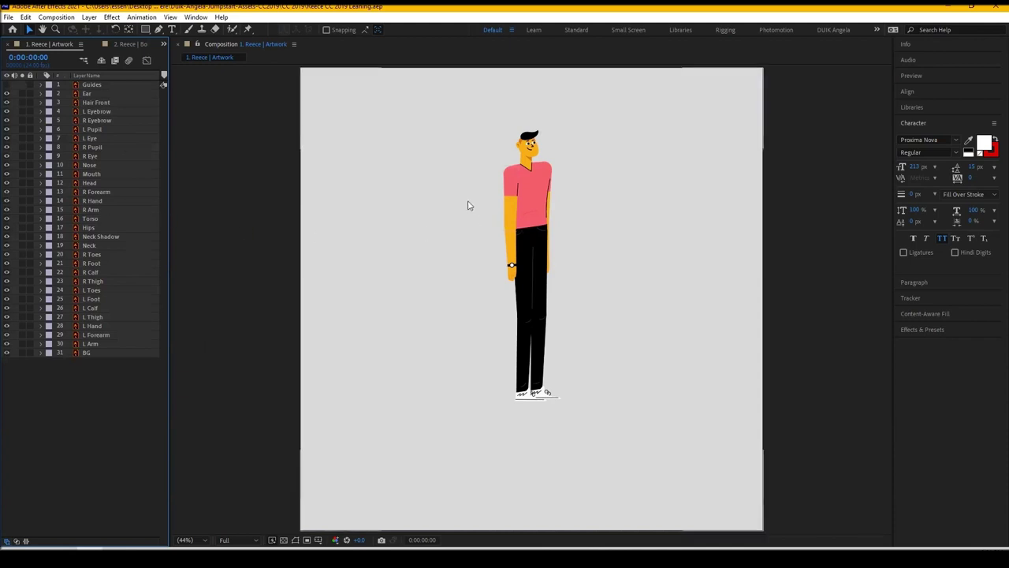
{"action": "left_click", "coordinate": [88, 85]}
{"action": "left_click", "coordinate": [196, 17]}
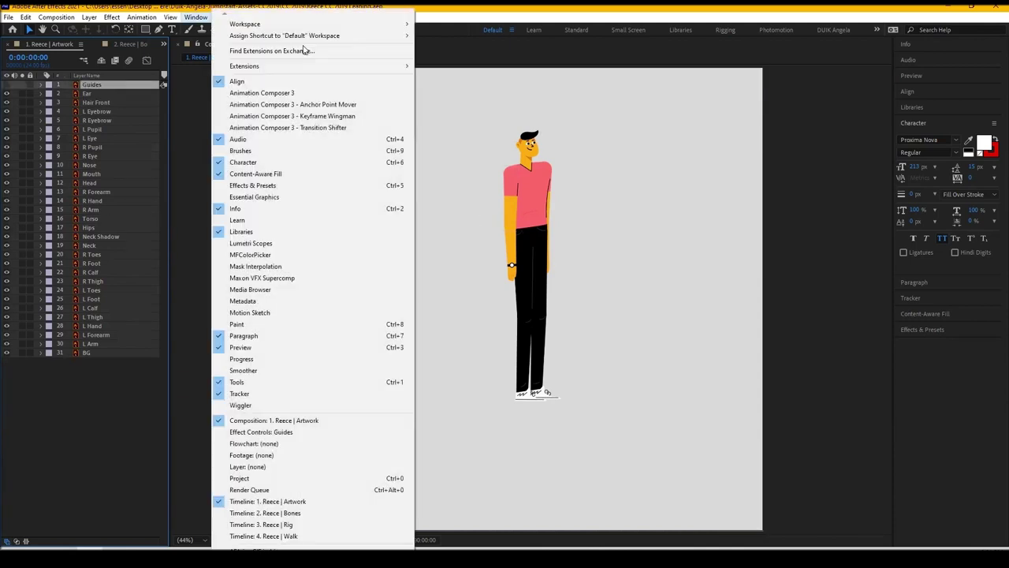
{"action": "mouse_move", "coordinate": [331, 24]}
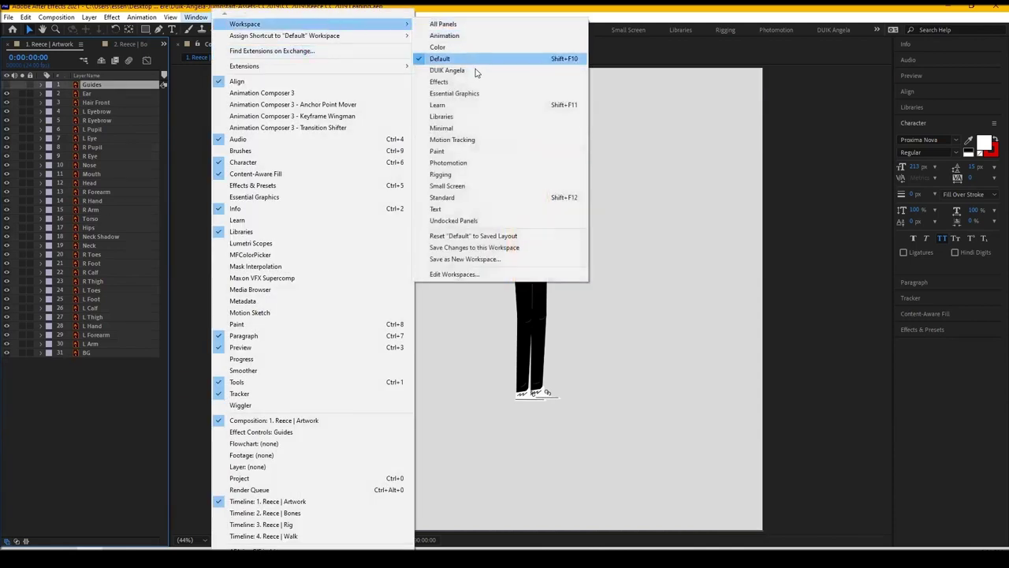
{"action": "left_click", "coordinate": [532, 71]}
{"action": "double_click", "coordinate": [47, 150]}
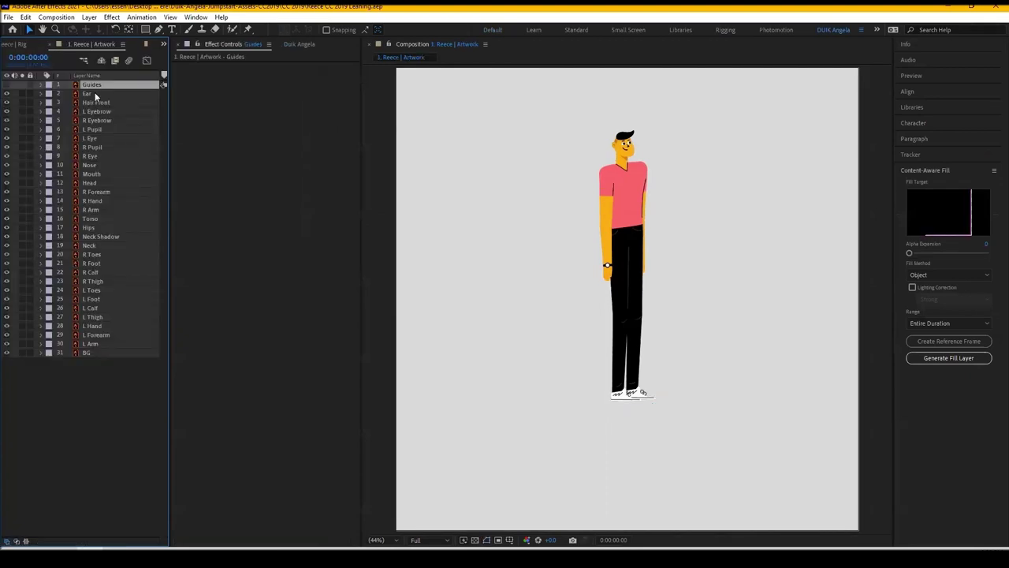
Make the Guides layer visible and enter Reece as the character name on Duik's Bones page
{"action": "left_click", "coordinate": [7, 86]}
{"action": "left_click", "coordinate": [306, 45]}
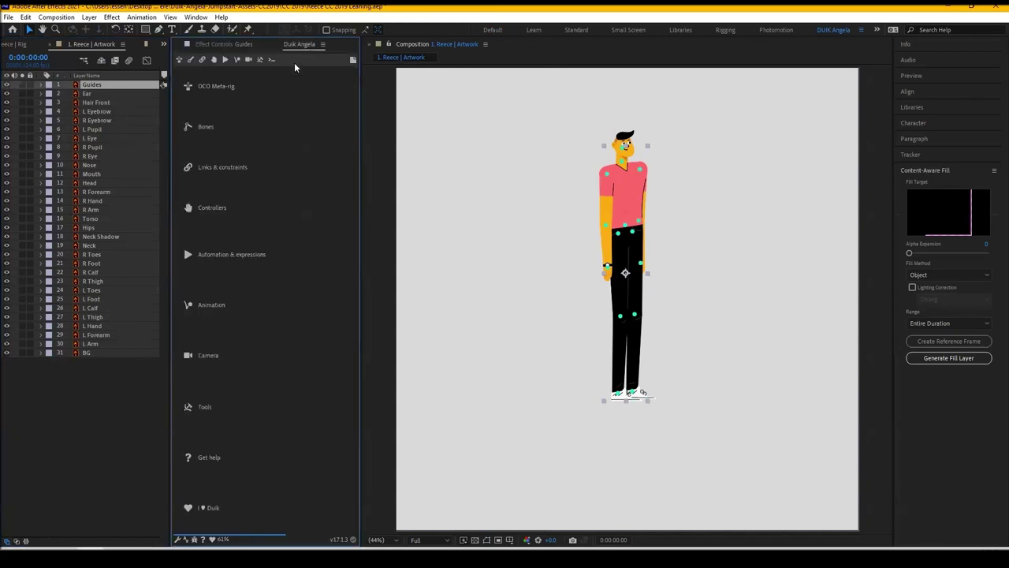
{"action": "left_click", "coordinate": [190, 62]}
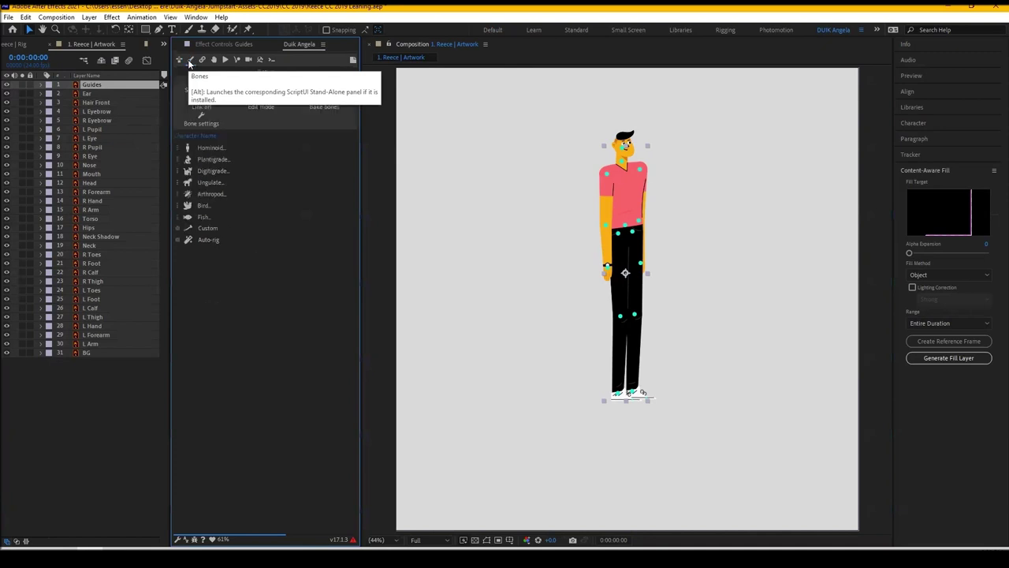
{"action": "left_click", "coordinate": [209, 134]}
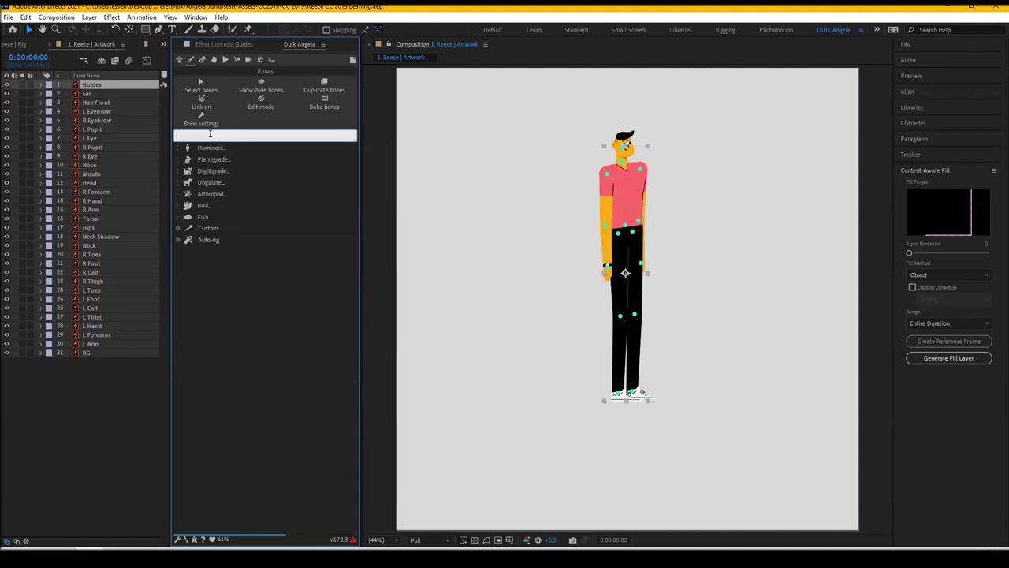
{"action": "type", "text": "Reece"}
{"action": "key", "text": "Return"}
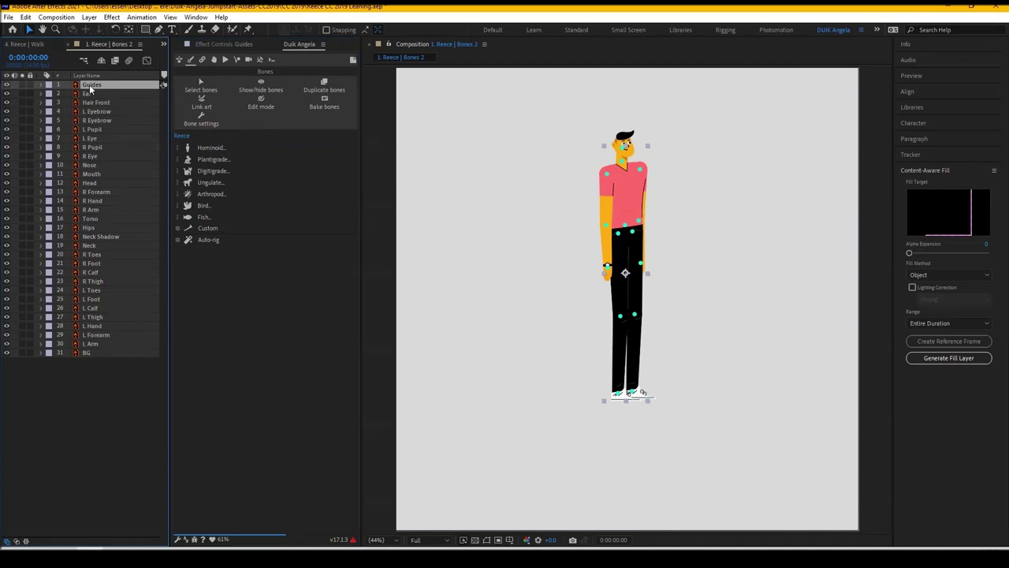
Convert the Guides layer to a Guides Outlines shape layer and delete the original Guides
{"action": "right_click", "coordinate": [91, 90]}
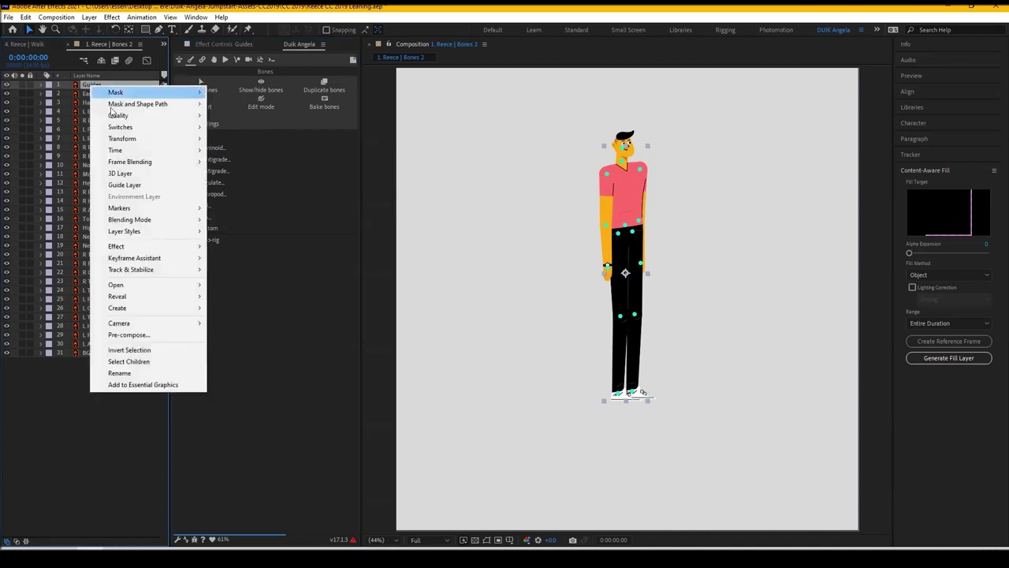
{"action": "mouse_move", "coordinate": [189, 308]}
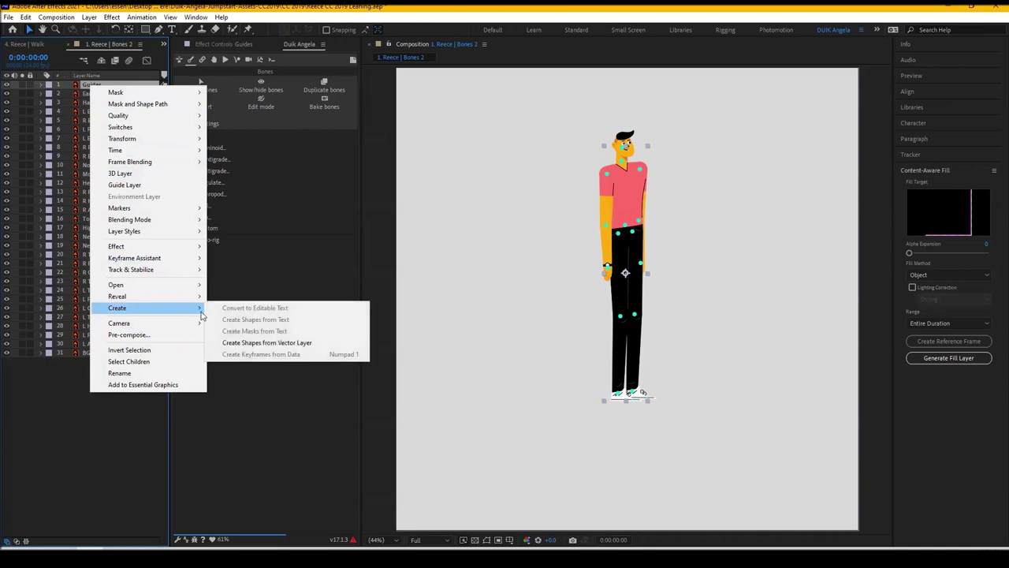
{"action": "left_click", "coordinate": [248, 343]}
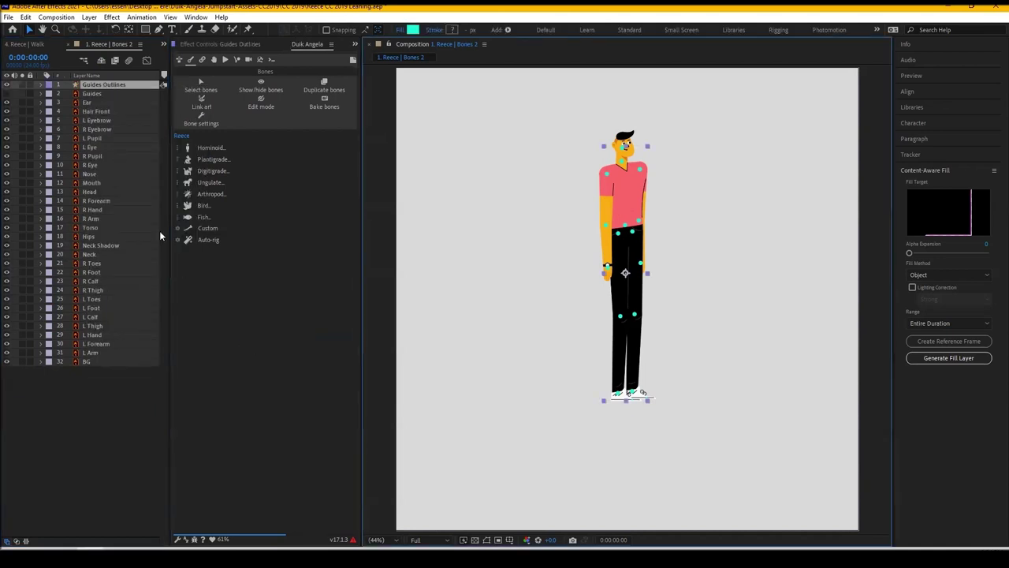
{"action": "left_click", "coordinate": [98, 93]}
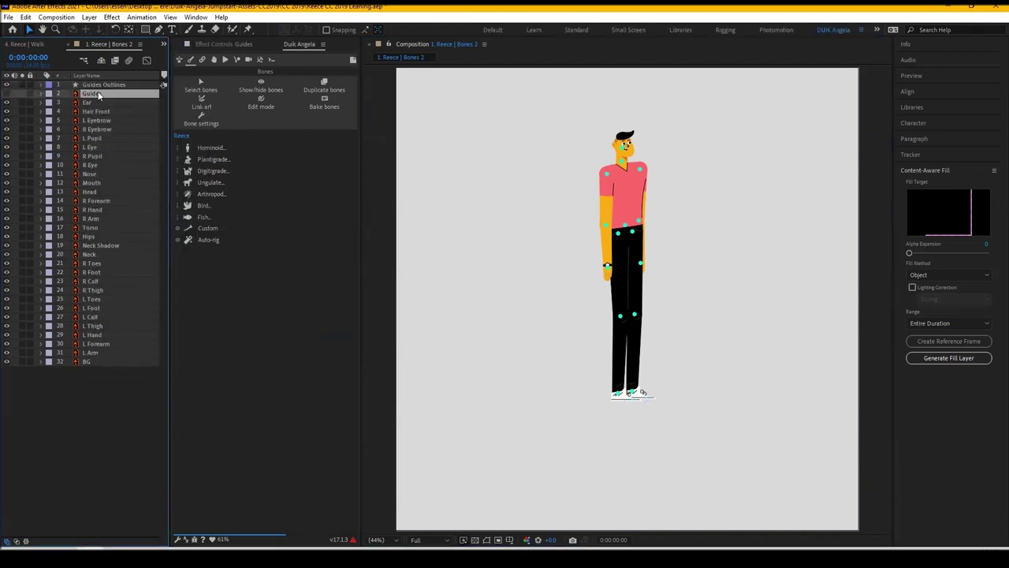
{"action": "key", "text": "Delete"}
{"action": "left_click", "coordinate": [98, 86]}
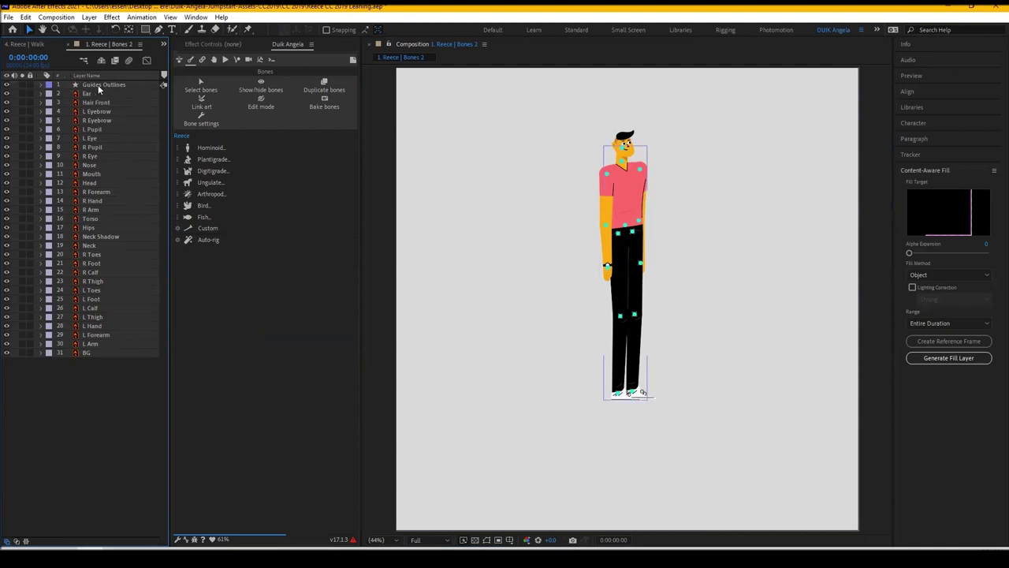
{"action": "left_click", "coordinate": [98, 87]}
{"action": "left_click_drag", "start_coordinate": [168, 112], "coordinate": [235, 112]}
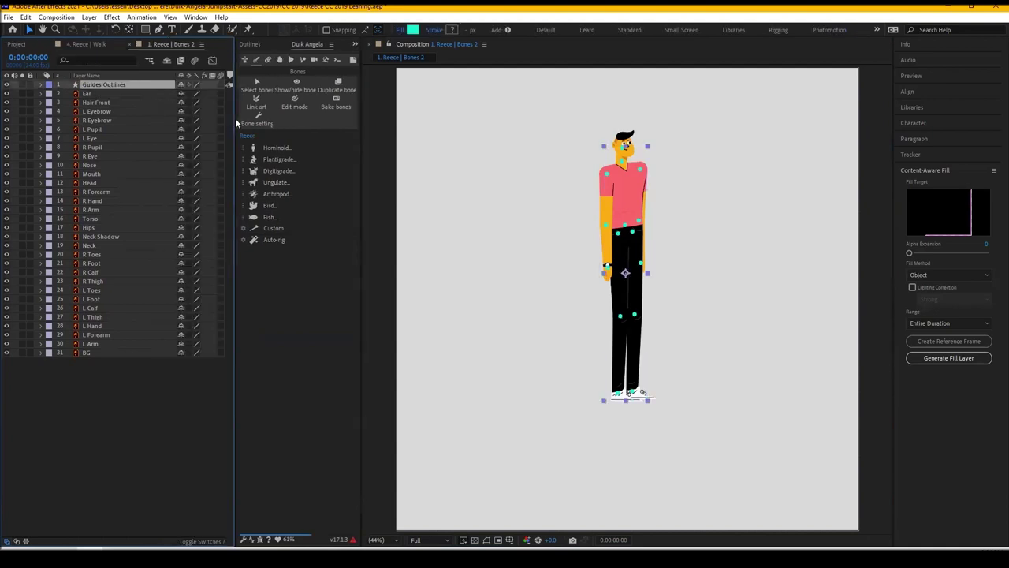
Search the Guides Outlines properties for 'sca' to list each group's Scale
{"action": "left_click", "coordinate": [89, 60]}
{"action": "type", "text": "scale"}
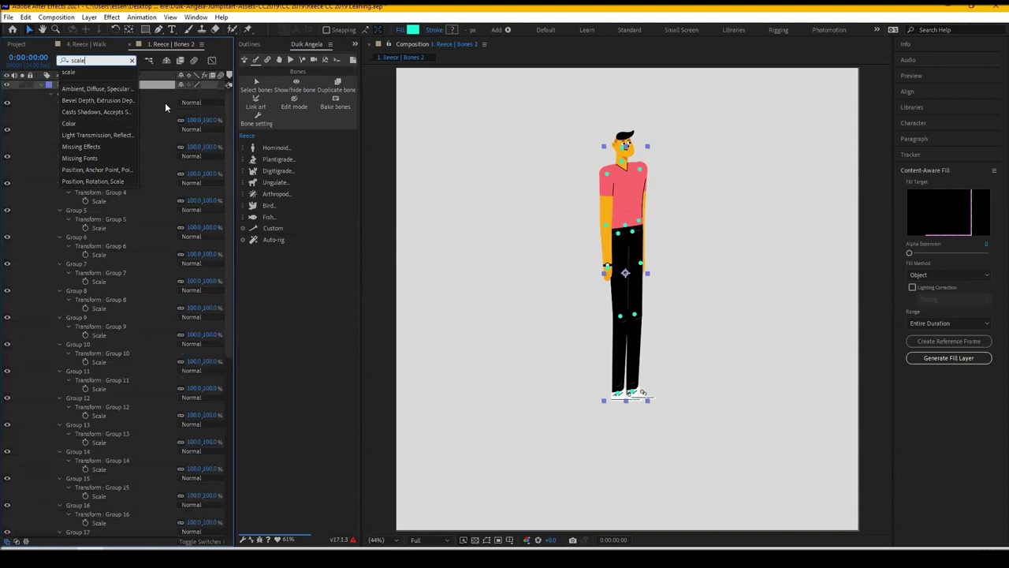
{"action": "left_click", "coordinate": [159, 97]}
{"action": "left_click", "coordinate": [158, 98]}
Select the Scale property of guide Groups 1 through 17 together
{"action": "left_click", "coordinate": [115, 121]}
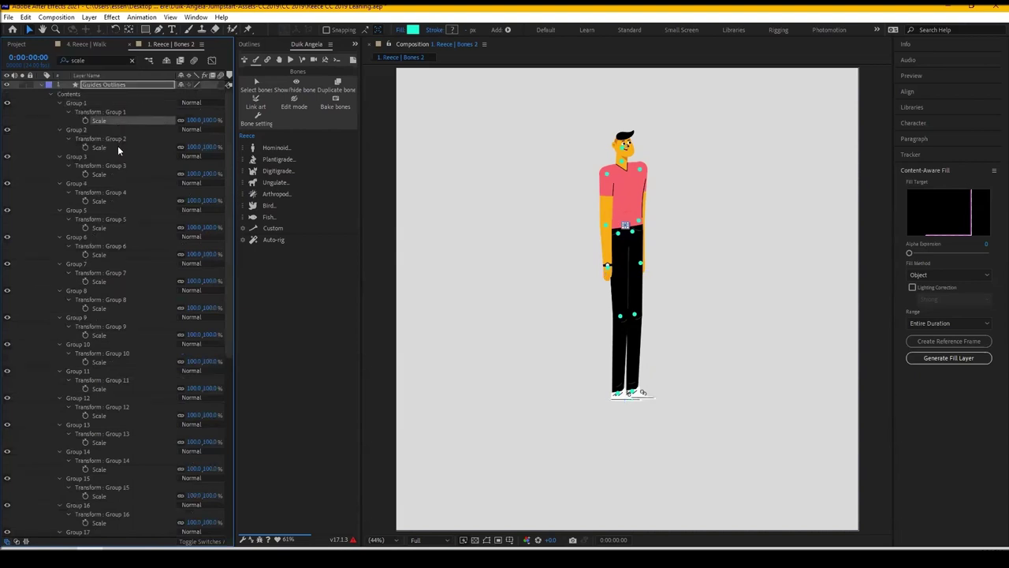
{"action": "left_click", "coordinate": [117, 147], "text": "ctrl"}
{"action": "left_click", "coordinate": [110, 174], "text": "ctrl"}
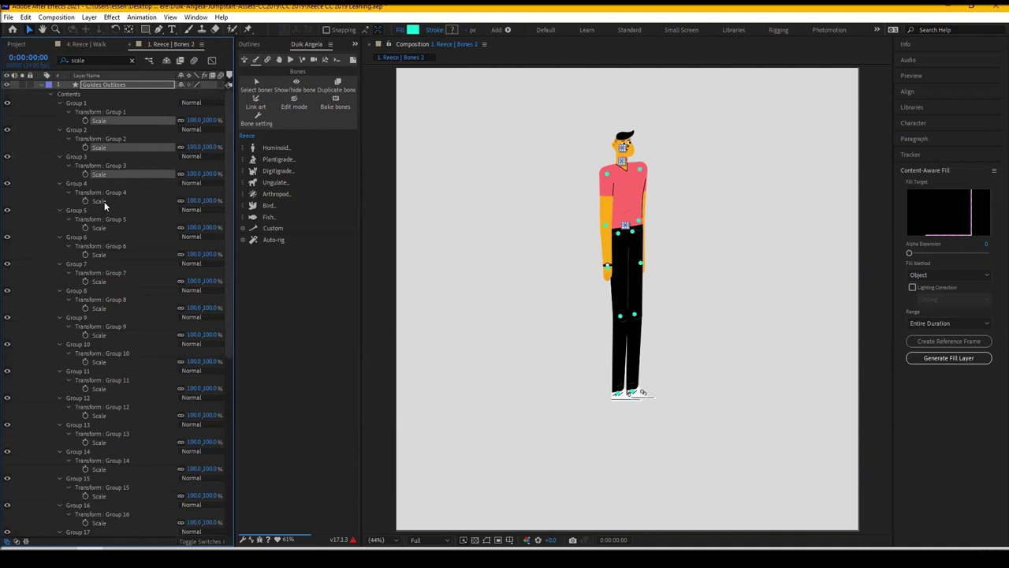
{"action": "left_click", "coordinate": [105, 201], "text": "ctrl"}
{"action": "left_click", "coordinate": [95, 226], "text": "ctrl"}
{"action": "left_click", "coordinate": [102, 253], "text": "ctrl"}
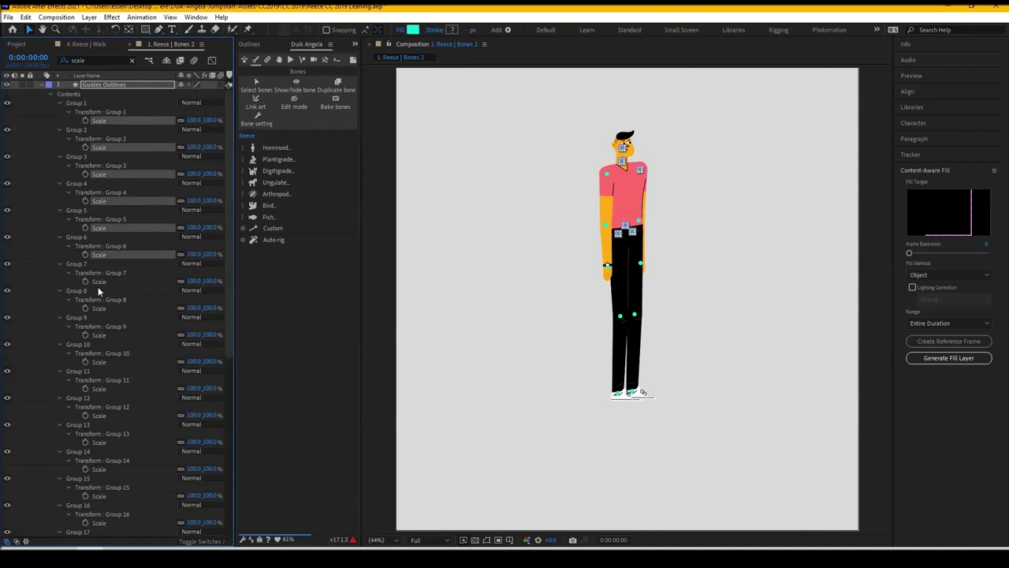
{"action": "left_click", "coordinate": [98, 283], "text": "ctrl"}
{"action": "left_click", "coordinate": [99, 308], "text": "ctrl"}
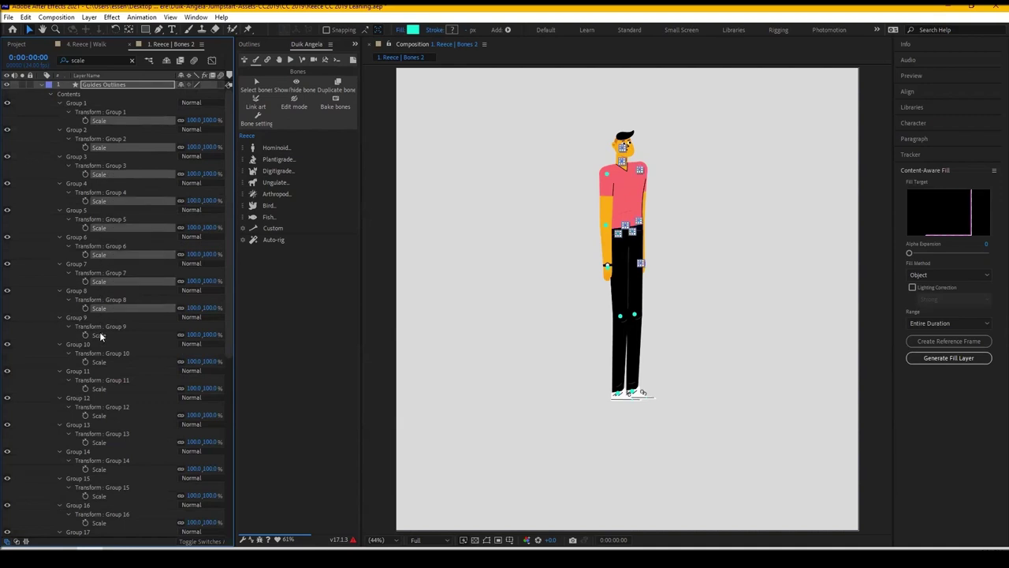
{"action": "left_click", "coordinate": [100, 334], "text": "ctrl"}
{"action": "left_click", "coordinate": [99, 361], "text": "ctrl"}
{"action": "left_click", "coordinate": [102, 388], "text": "ctrl"}
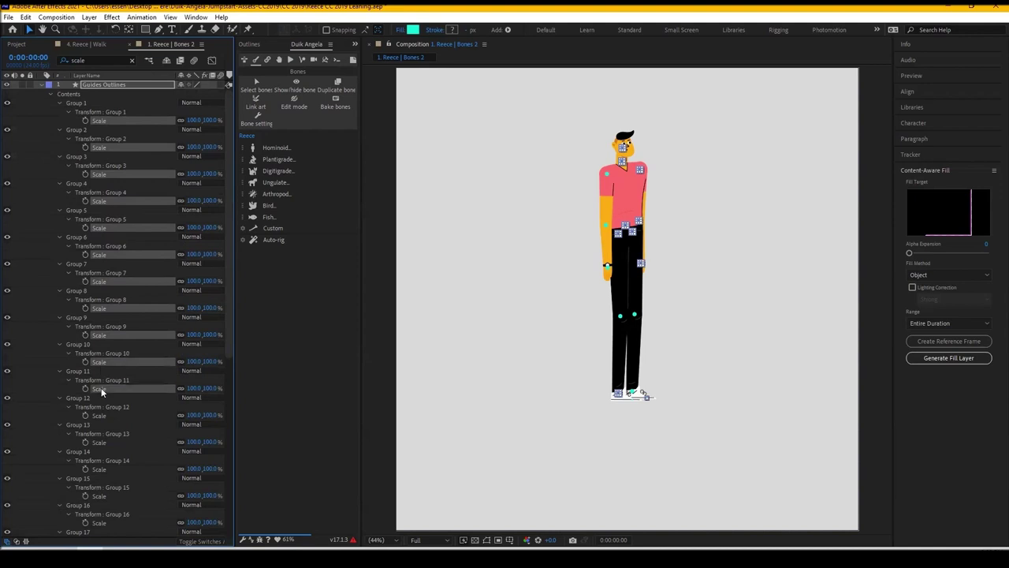
{"action": "left_click", "coordinate": [105, 414], "text": "ctrl"}
{"action": "left_click", "coordinate": [102, 442], "text": "ctrl"}
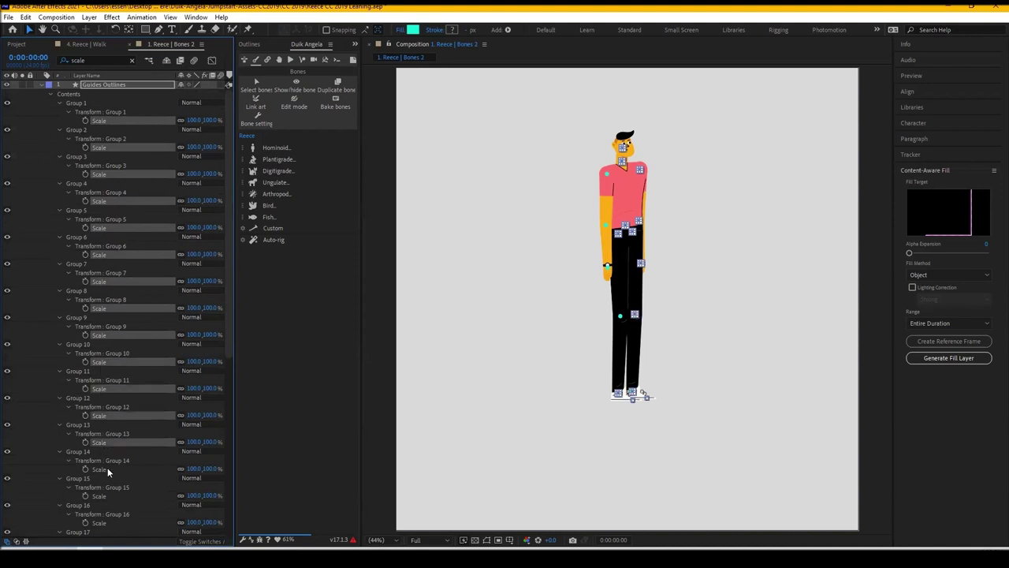
{"action": "left_click", "coordinate": [105, 468], "text": "ctrl"}
{"action": "left_click", "coordinate": [101, 495], "text": "ctrl"}
{"action": "left_click", "coordinate": [111, 521], "text": "ctrl"}
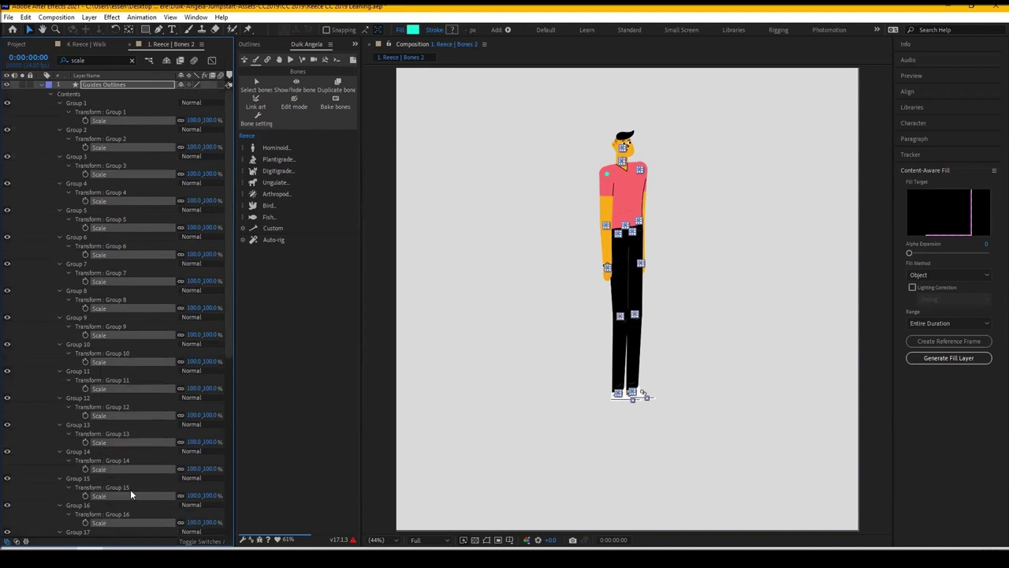
{"action": "scroll", "coordinate": [130, 489], "scroll_direction": "down", "scroll_amount": 3}
{"action": "left_click", "coordinate": [105, 443], "text": "ctrl"}
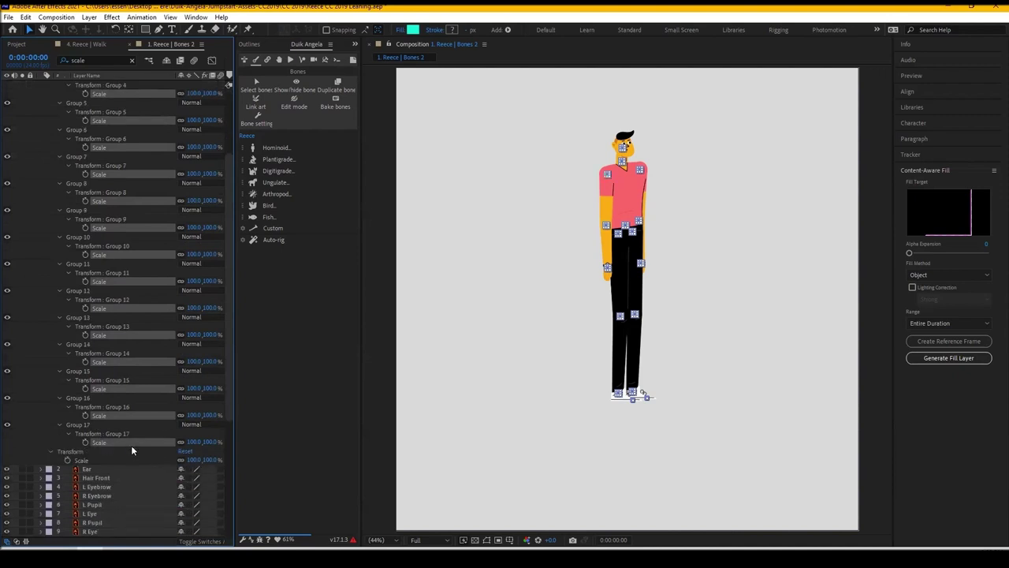
{"action": "left_click", "coordinate": [194, 442]}
Apply 20% scale to the guide groups and inspect the hair, eyebrow and pupil layers zoomed on the head
{"action": "type", "text": "20"}
{"action": "key", "text": "Return"}
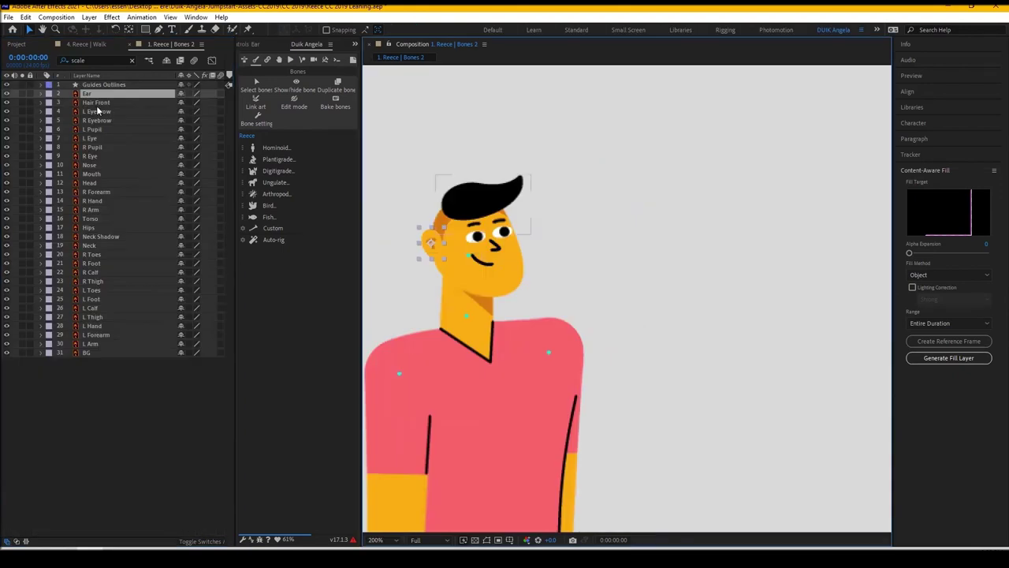
{"action": "left_click", "coordinate": [96, 104]}
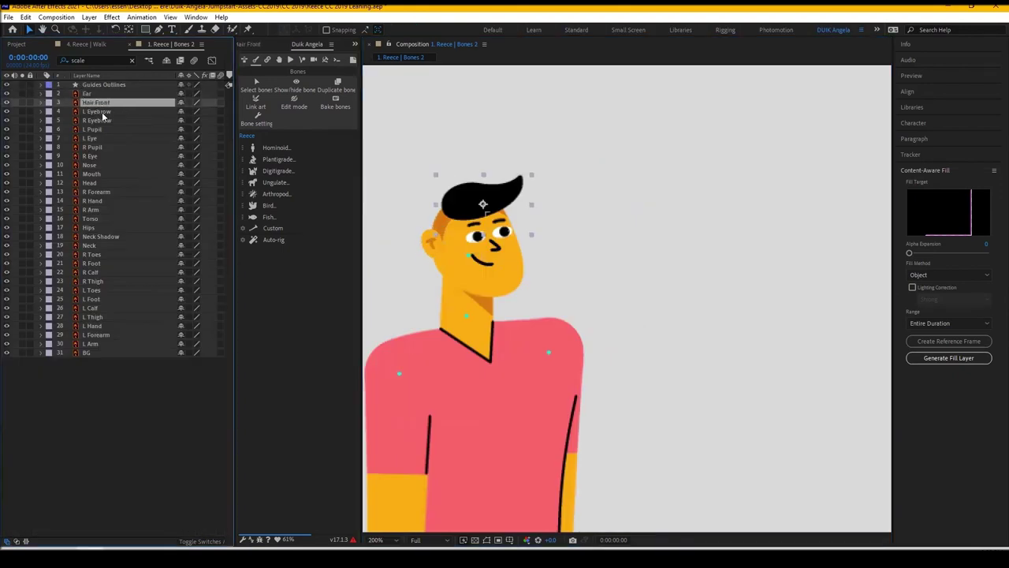
{"action": "left_click", "coordinate": [103, 114]}
{"action": "key", "text": "period"}
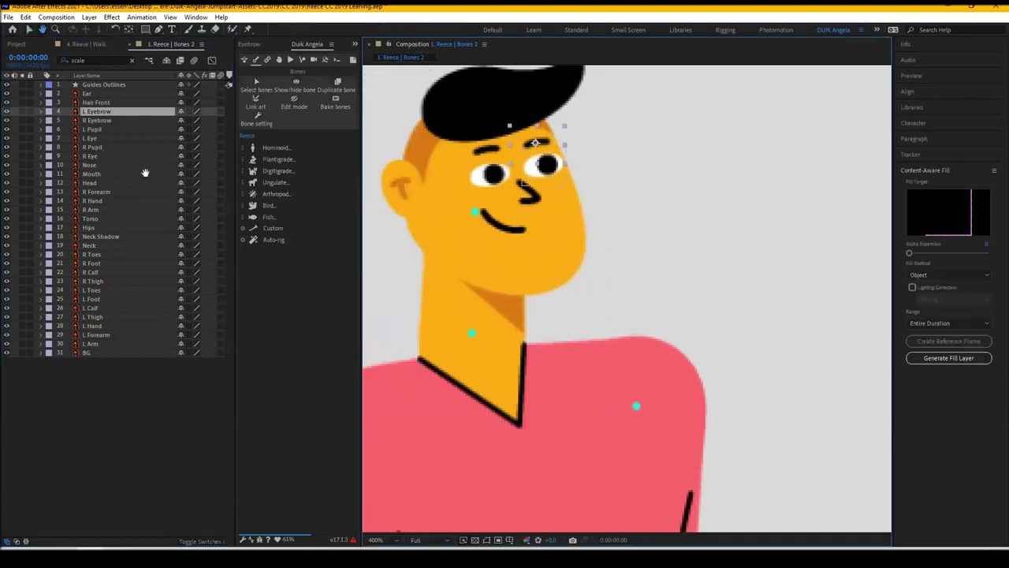
{"action": "left_click", "coordinate": [98, 120]}
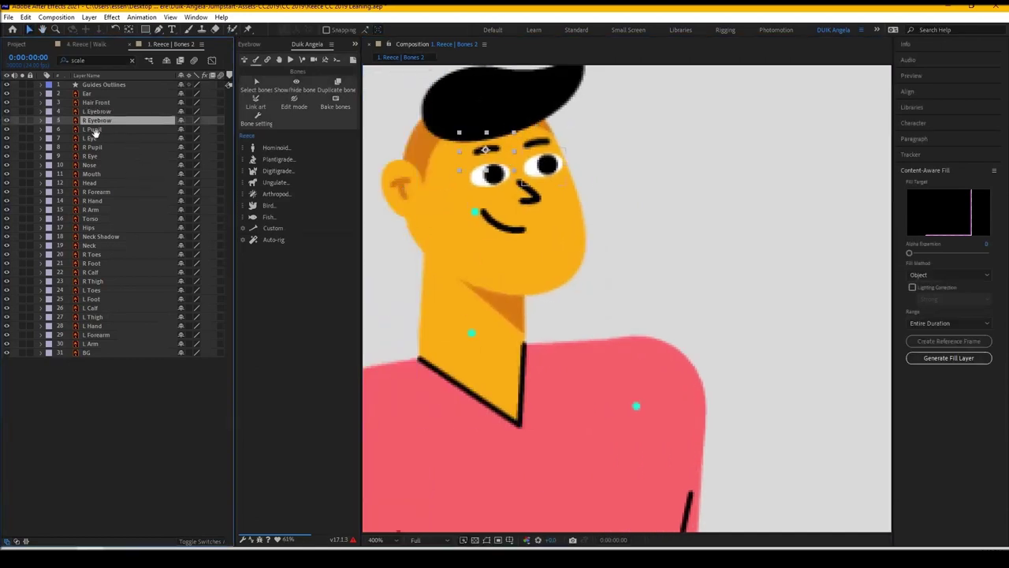
{"action": "left_click", "coordinate": [94, 130]}
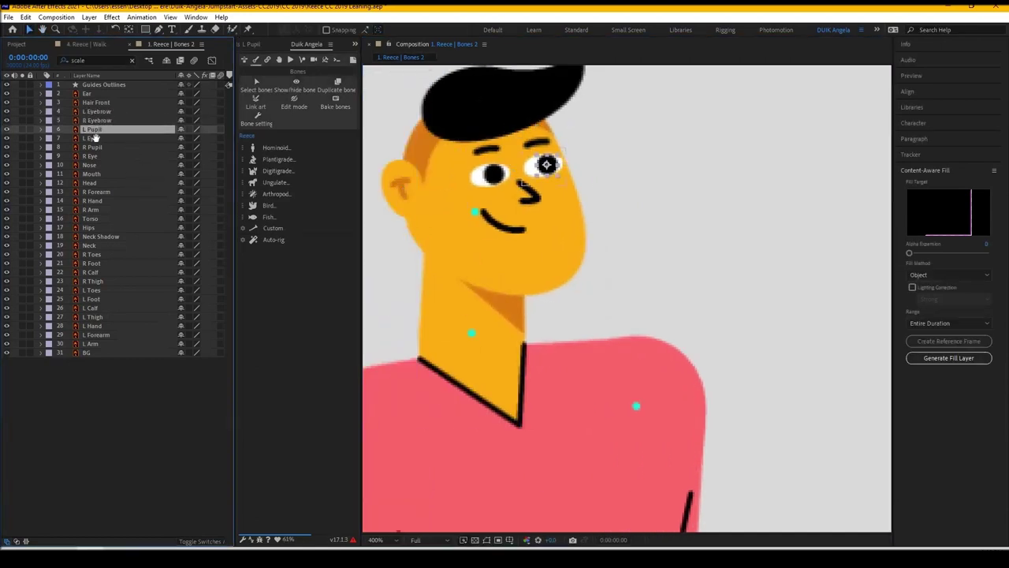
Check the anchor points of the pupils, eyes, nose and mouth layers
{"action": "key", "text": "y"}
{"action": "left_click", "coordinate": [548, 166]}
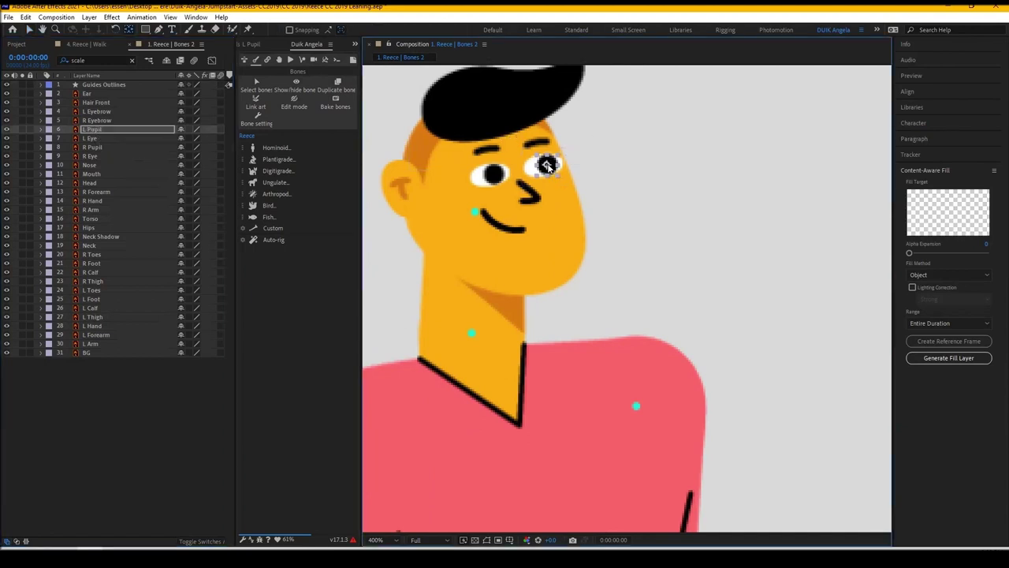
{"action": "left_click", "coordinate": [136, 138]}
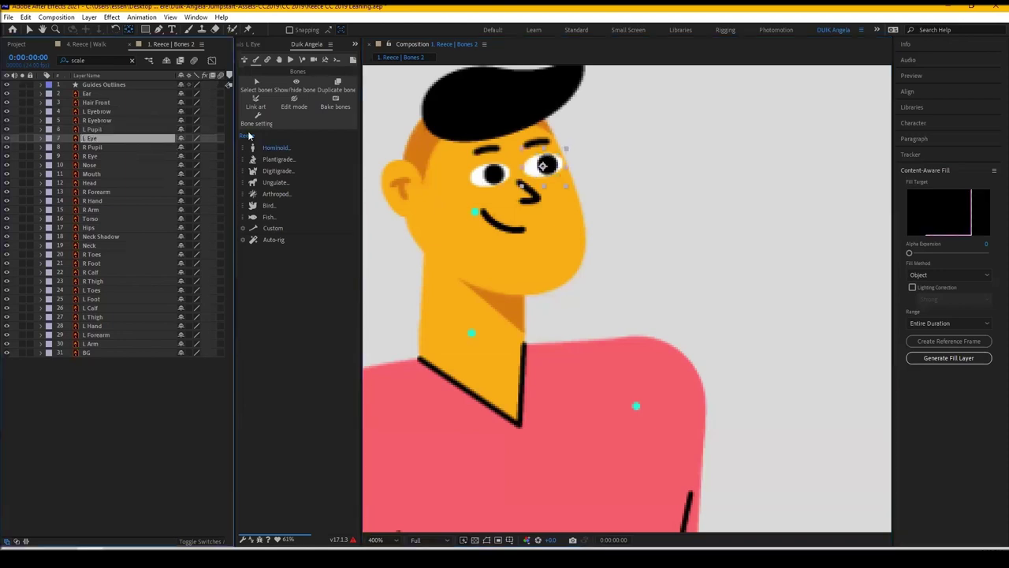
{"action": "left_click", "coordinate": [130, 146]}
{"action": "left_click", "coordinate": [493, 175]}
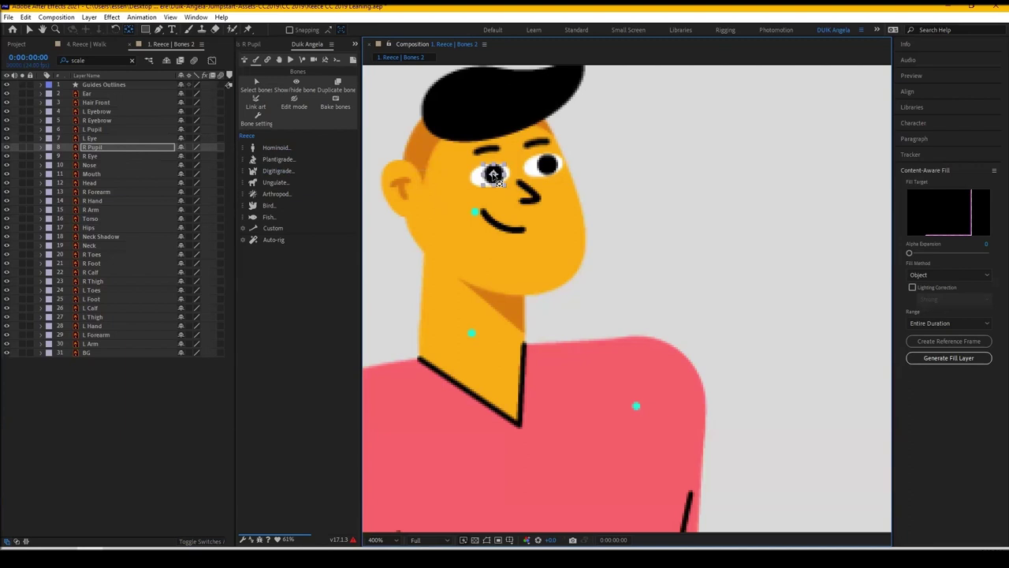
{"action": "left_click", "coordinate": [89, 157]}
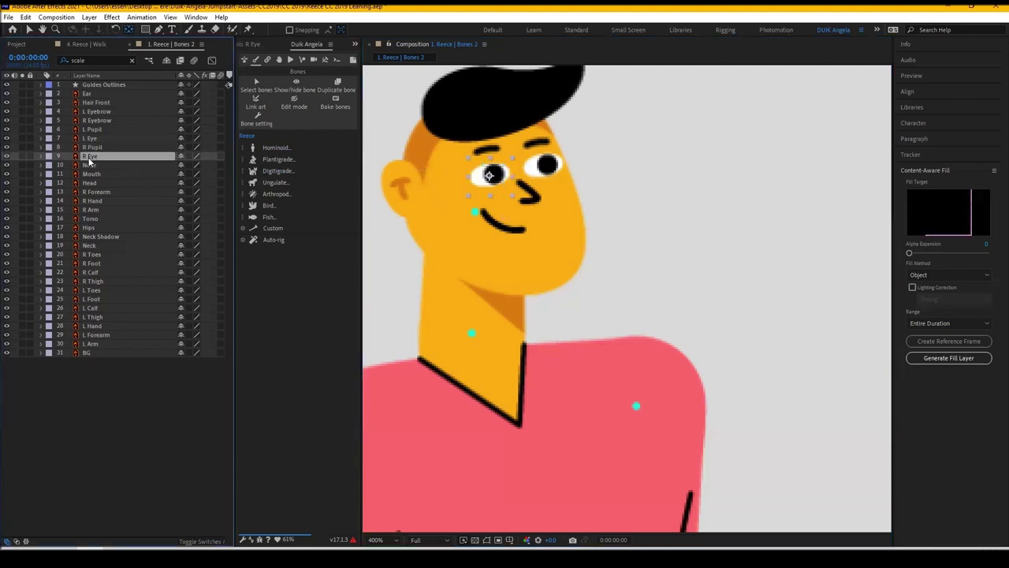
{"action": "left_click", "coordinate": [92, 165]}
{"action": "left_click", "coordinate": [92, 174]}
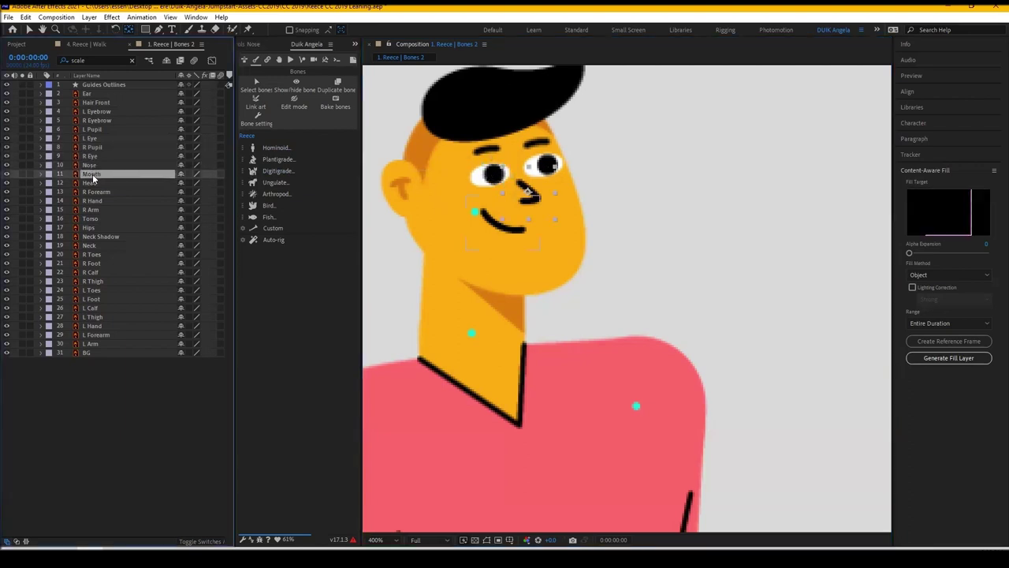
{"action": "left_click", "coordinate": [506, 231]}
{"action": "key", "text": "y"}
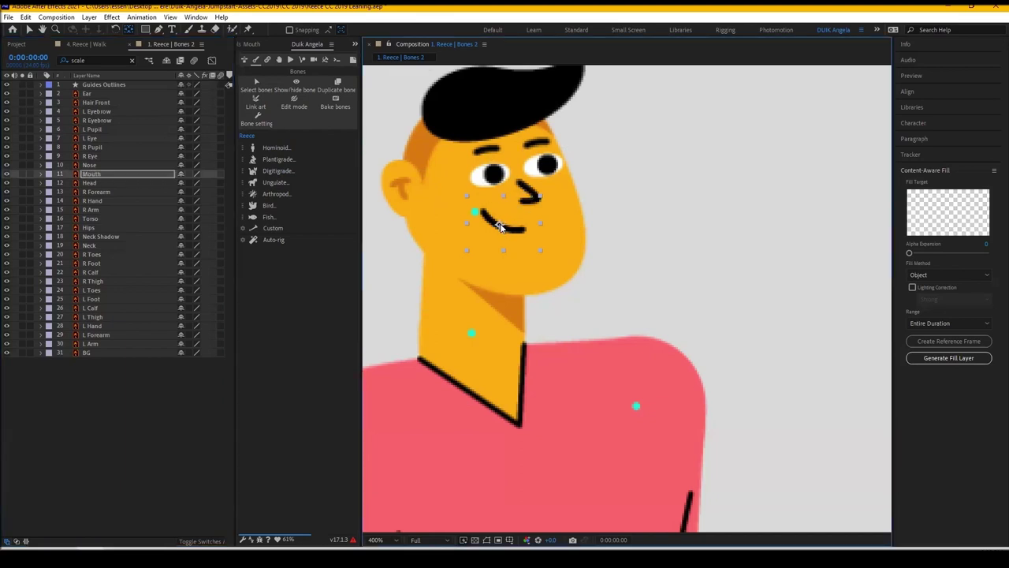
Check the Head layer, then solo the R Forearm layer
{"action": "left_click", "coordinate": [93, 182]}
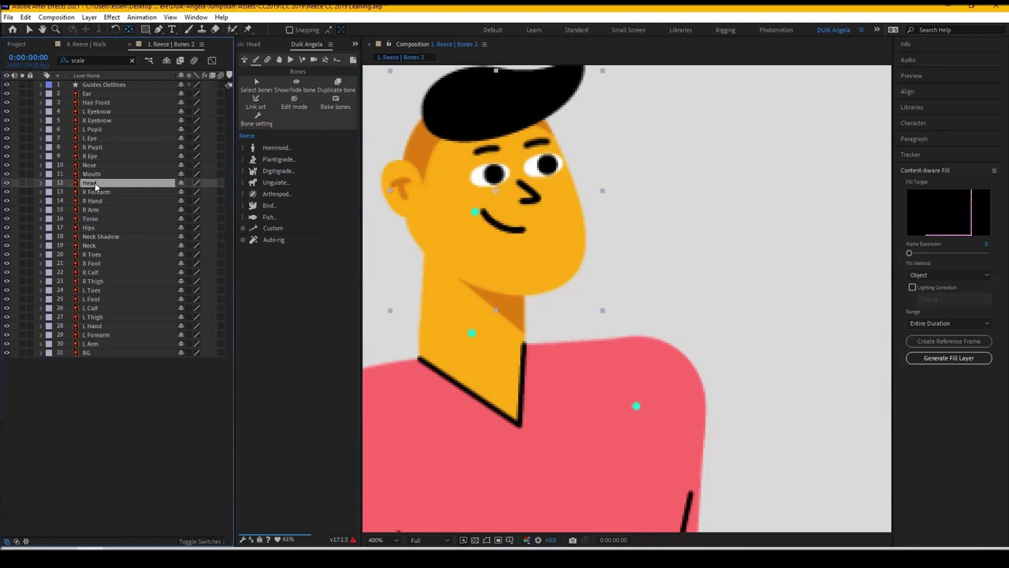
{"action": "left_click", "coordinate": [502, 197]}
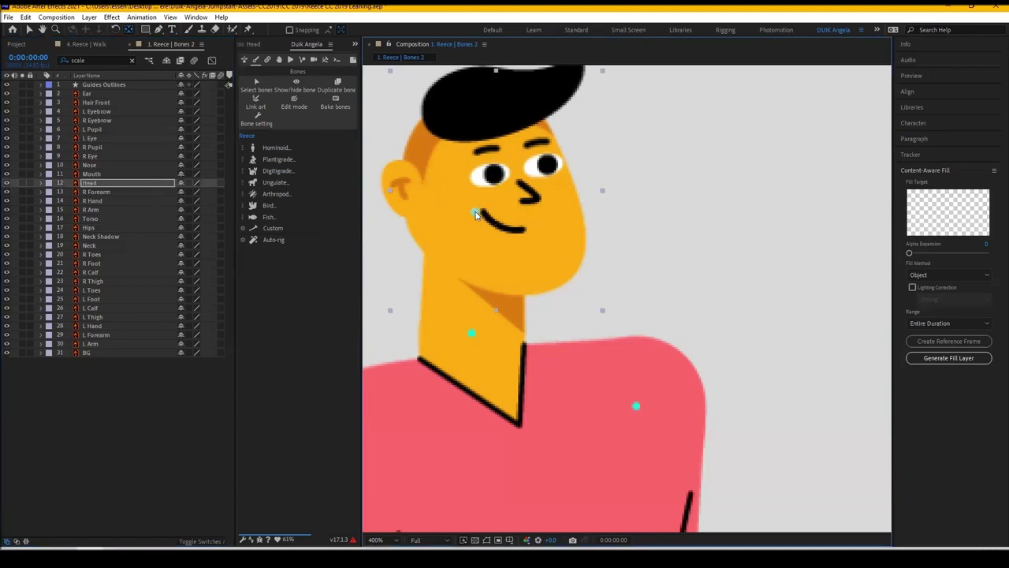
{"action": "left_click", "coordinate": [158, 192]}
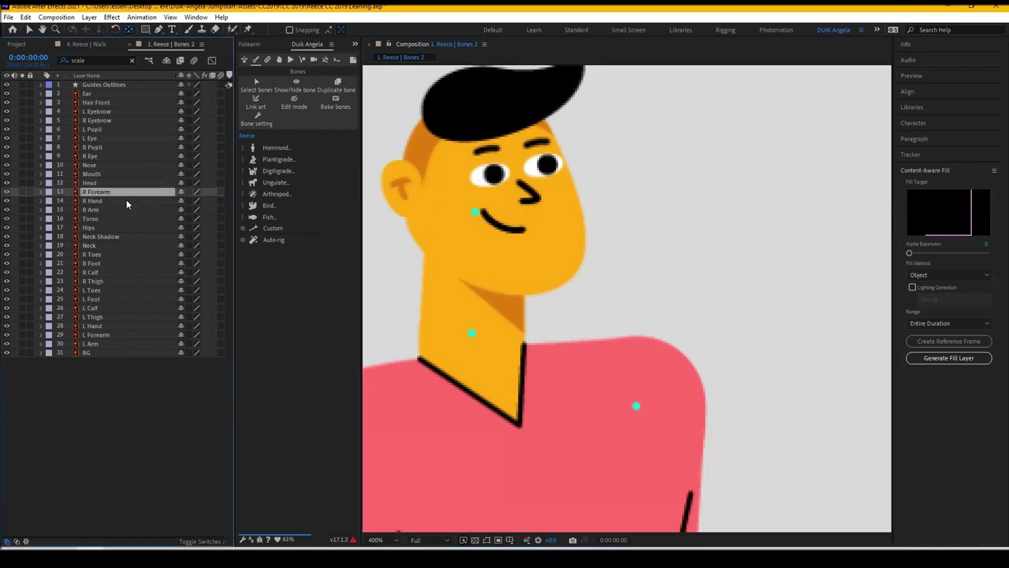
{"action": "left_click", "coordinate": [22, 192]}
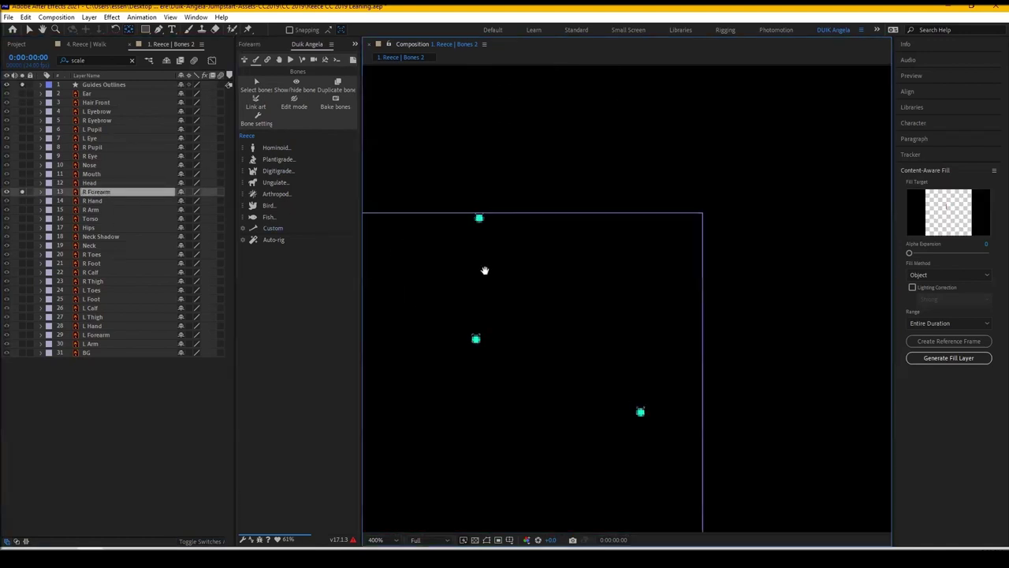
Move the R Forearm's anchor point up onto the top joint dot at the elbow
{"action": "left_click_drag", "start_coordinate": [702, 203], "coordinate": [555, 204]}
{"action": "scroll", "coordinate": [630, 347], "scroll_direction": "down", "scroll_amount": 4}
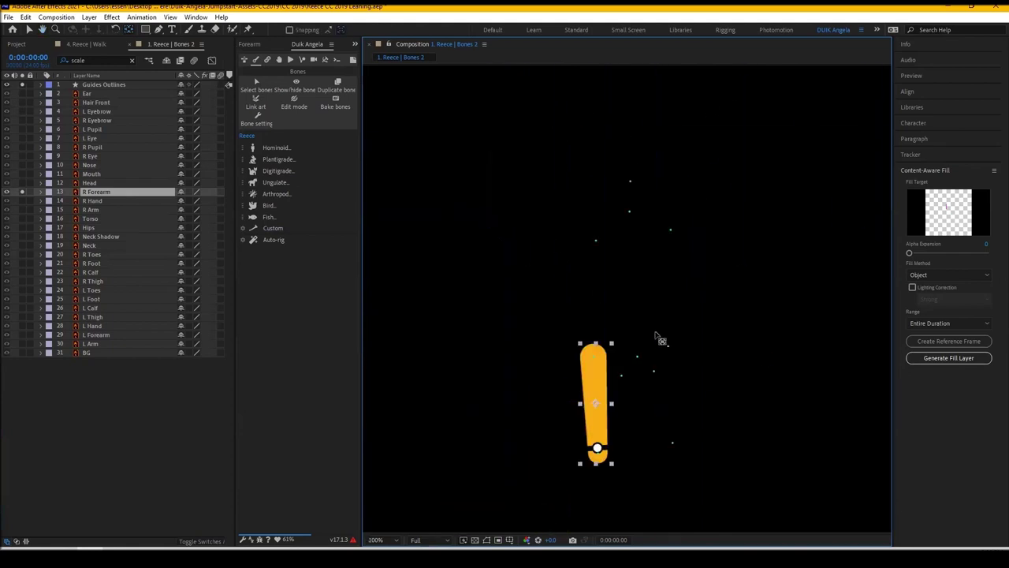
{"action": "left_click_drag", "start_coordinate": [651, 355], "coordinate": [605, 272]}
{"action": "scroll", "coordinate": [555, 296], "scroll_direction": "up", "scroll_amount": 4}
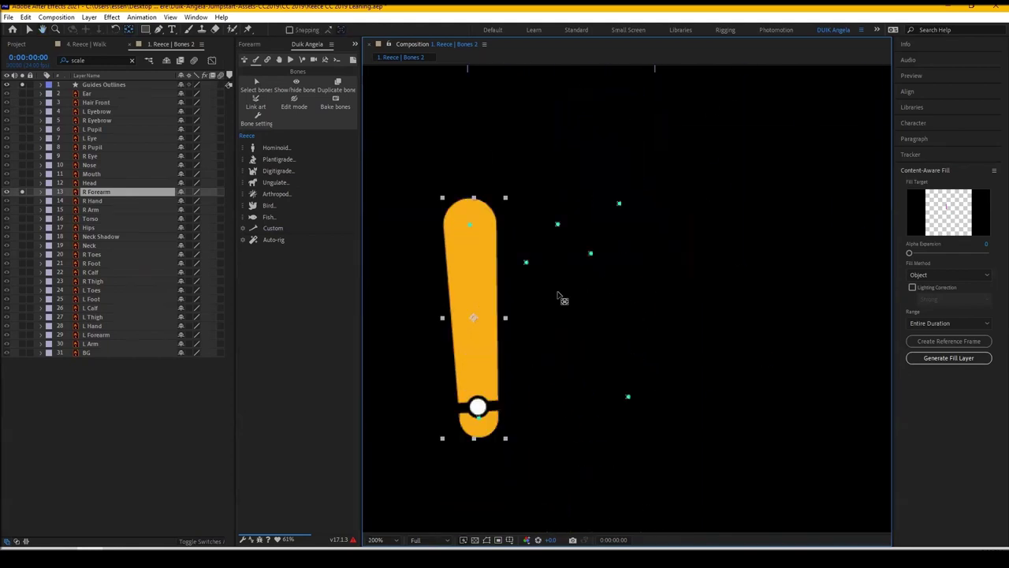
{"action": "left_click_drag", "start_coordinate": [549, 297], "coordinate": [758, 310]}
{"action": "left_click", "coordinate": [533, 352]}
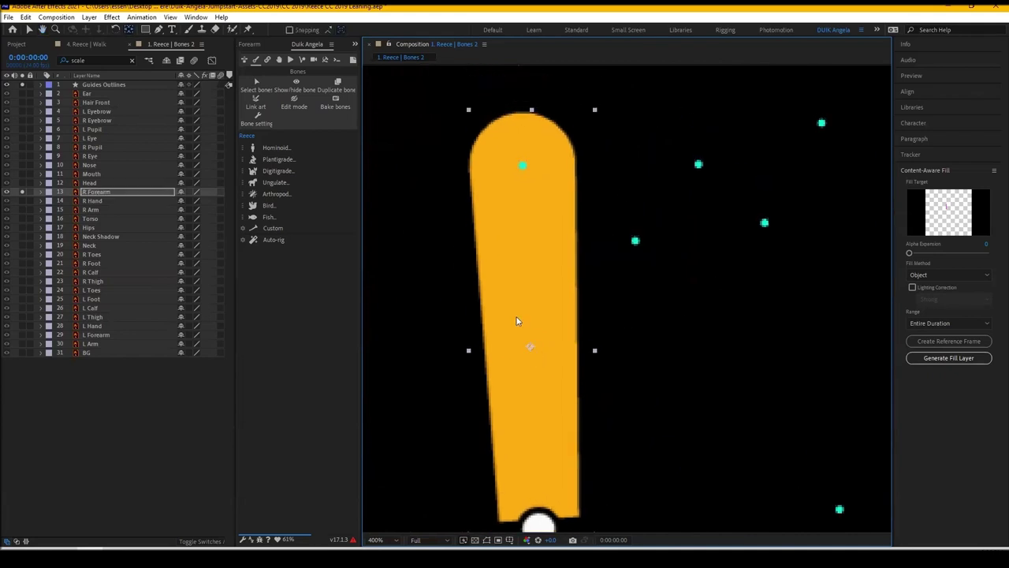
{"action": "key", "text": "ctrl+z"}
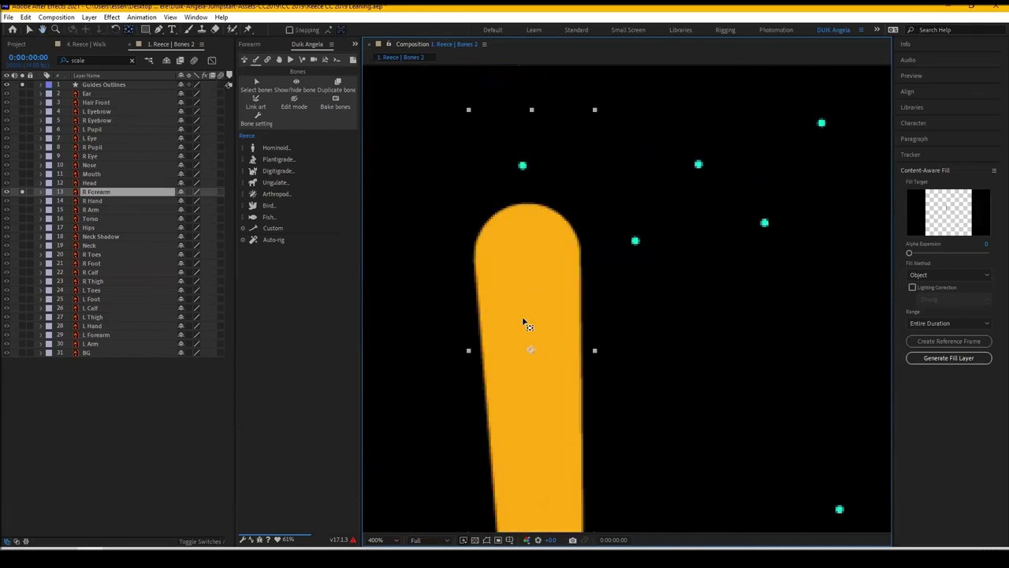
{"action": "key", "text": "ctrl+shift+z"}
{"action": "left_click_drag", "start_coordinate": [533, 352], "coordinate": [531, 251]}
{"action": "left_click_drag", "start_coordinate": [537, 213], "coordinate": [522, 165]}
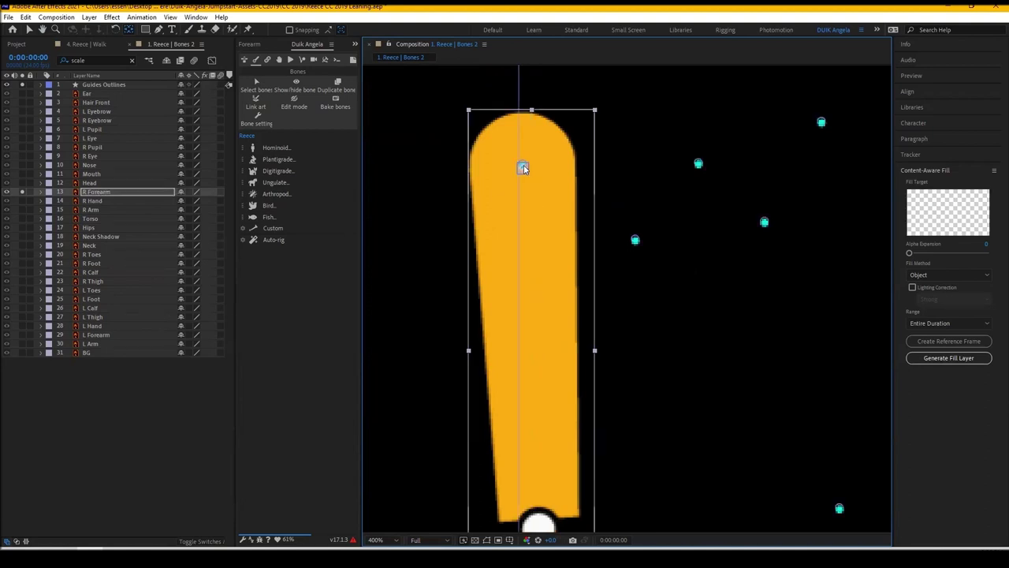
{"action": "scroll", "coordinate": [523, 165], "scroll_direction": "up", "scroll_amount": 2}
{"action": "scroll", "coordinate": [522, 163], "scroll_direction": "down", "scroll_amount": 2}
{"action": "scroll", "coordinate": [520, 166], "scroll_direction": "up", "scroll_amount": 1}
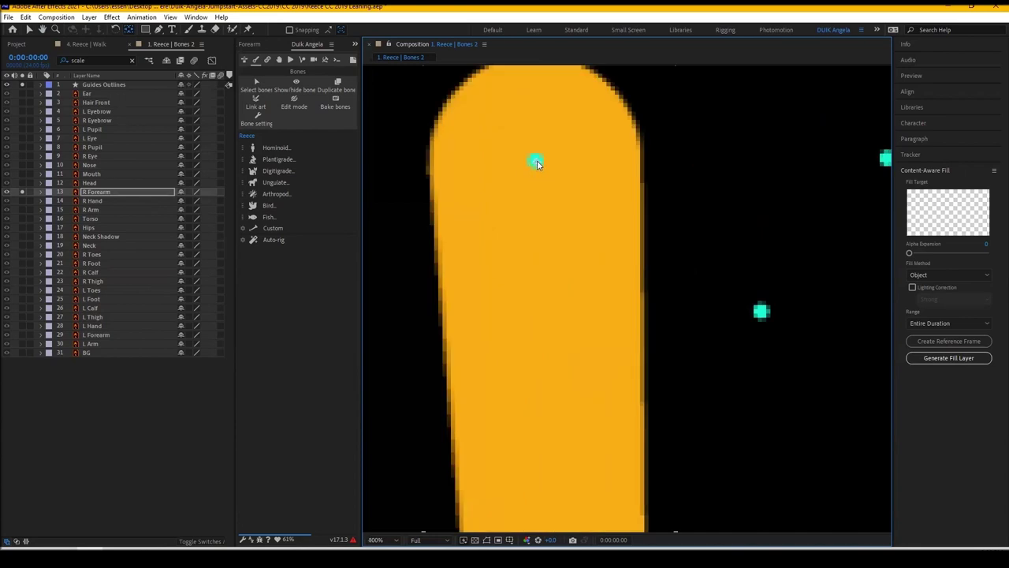
{"action": "scroll", "coordinate": [548, 221], "scroll_direction": "down", "scroll_amount": 5}
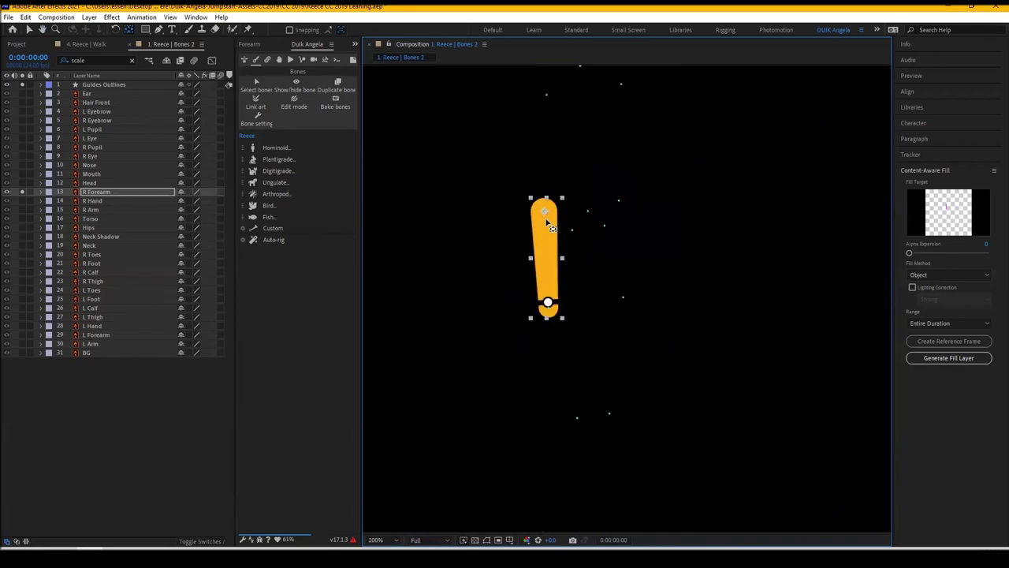
Solo the Torso, then step the solo down through R Foot and L Calf
{"action": "key", "text": "F2"}
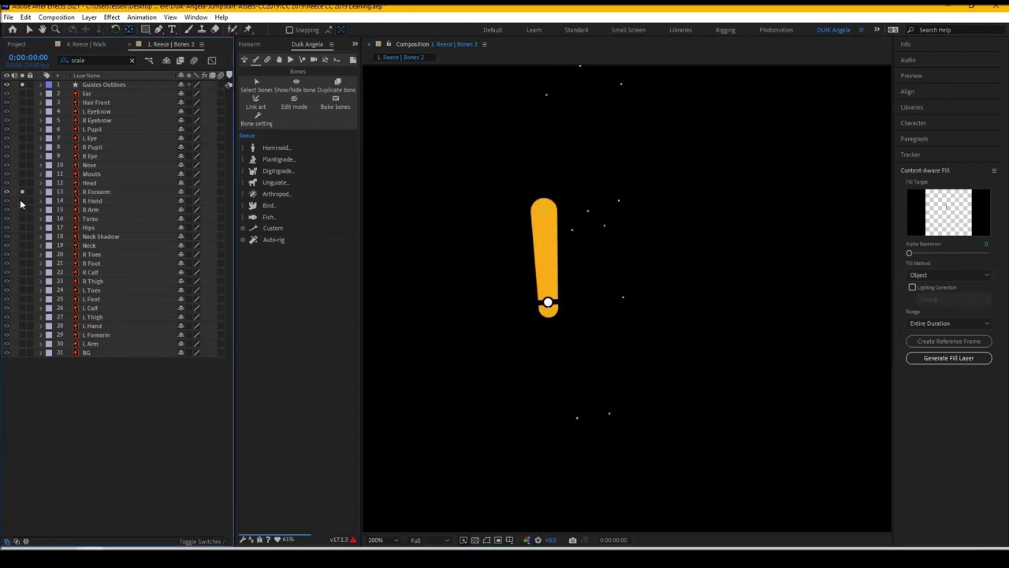
{"action": "left_click", "coordinate": [22, 219]}
{"action": "scroll", "coordinate": [496, 294], "scroll_direction": "up", "scroll_amount": 4}
{"action": "key", "text": "ctrl+Down"}
{"action": "key", "text": "ctrl+Down"}
{"action": "key", "text": "ctrl+Down"}
{"action": "key", "text": "ctrl+Down"}
{"action": "key", "text": "ctrl+Down"}
{"action": "scroll", "coordinate": [485, 331], "scroll_direction": "down", "scroll_amount": 2}
{"action": "key", "text": "ctrl+Down"}
{"action": "key", "text": "ctrl+Down"}
{"action": "key", "text": "ctrl+Down"}
{"action": "key", "text": "ctrl+Down"}
{"action": "key", "text": "ctrl+Down"}
Solo the left arm and select the L Arm, L Forearm and L Hand layers
{"action": "scroll", "coordinate": [492, 312], "scroll_direction": "up", "scroll_amount": 2}
{"action": "key", "text": "ctrl+Down"}
{"action": "key", "text": "ctrl+Down"}
{"action": "key", "text": "ctrl+Down"}
{"action": "key", "text": "ctrl+Down"}
{"action": "scroll", "coordinate": [514, 276], "scroll_direction": "down", "scroll_amount": 3}
{"action": "scroll", "coordinate": [513, 277], "scroll_direction": "up", "scroll_amount": 2}
{"action": "scroll", "coordinate": [513, 277], "scroll_direction": "down", "scroll_amount": 3}
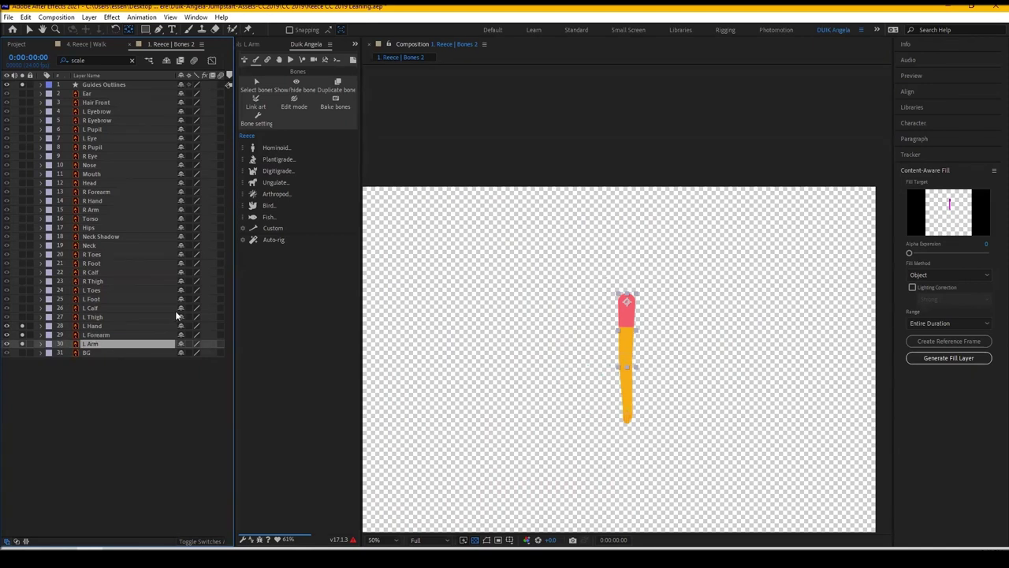
{"action": "left_click", "coordinate": [124, 395]}
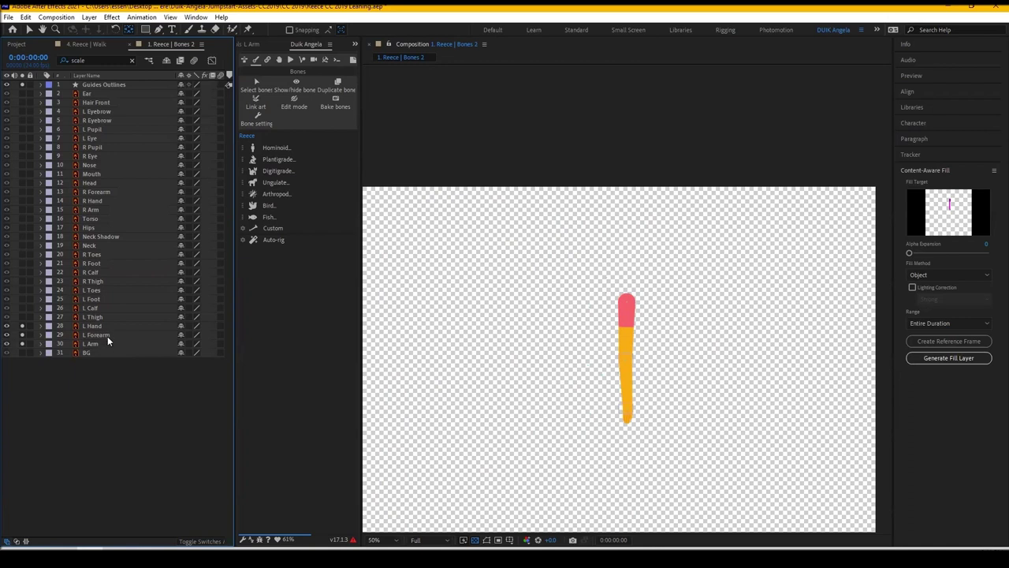
{"action": "left_click", "coordinate": [103, 344]}
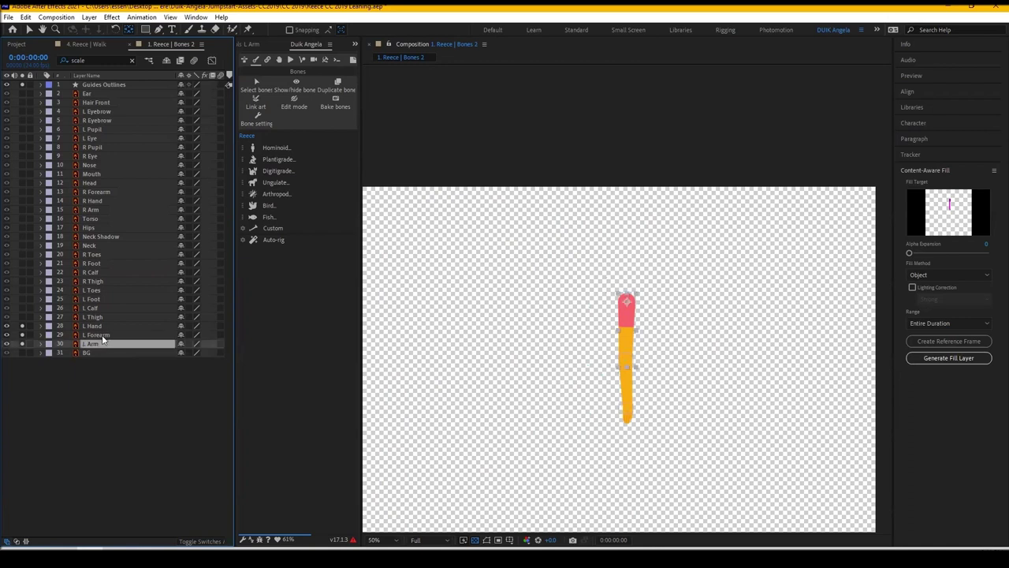
{"action": "left_click", "coordinate": [102, 334], "text": "ctrl"}
{"action": "left_click", "coordinate": [99, 327], "text": "ctrl"}
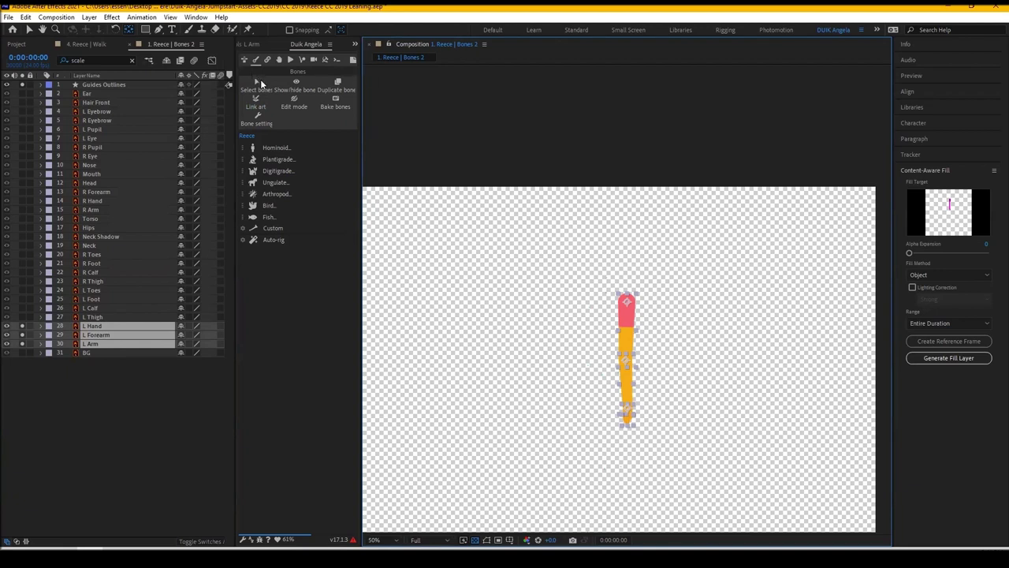
Create a Duik Hominoid Arm armature for the selected arm layers
{"action": "left_click", "coordinate": [274, 149]}
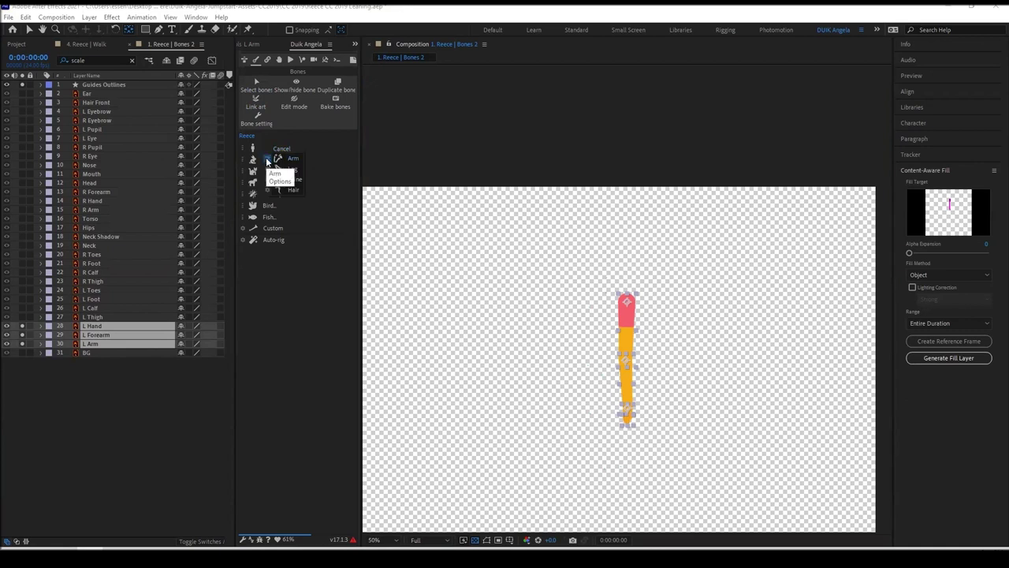
{"action": "left_click", "coordinate": [267, 160]}
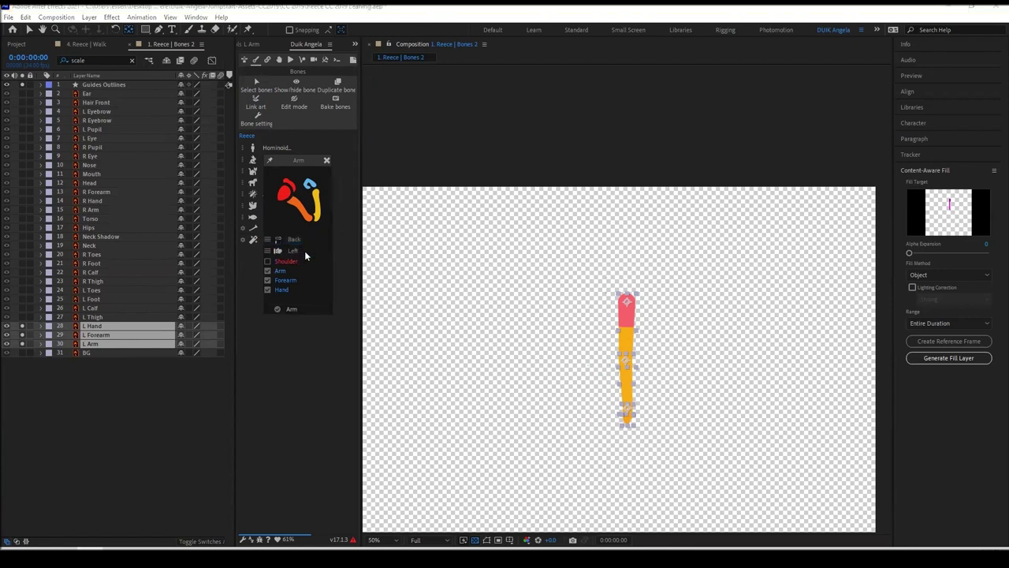
{"action": "left_click", "coordinate": [290, 309]}
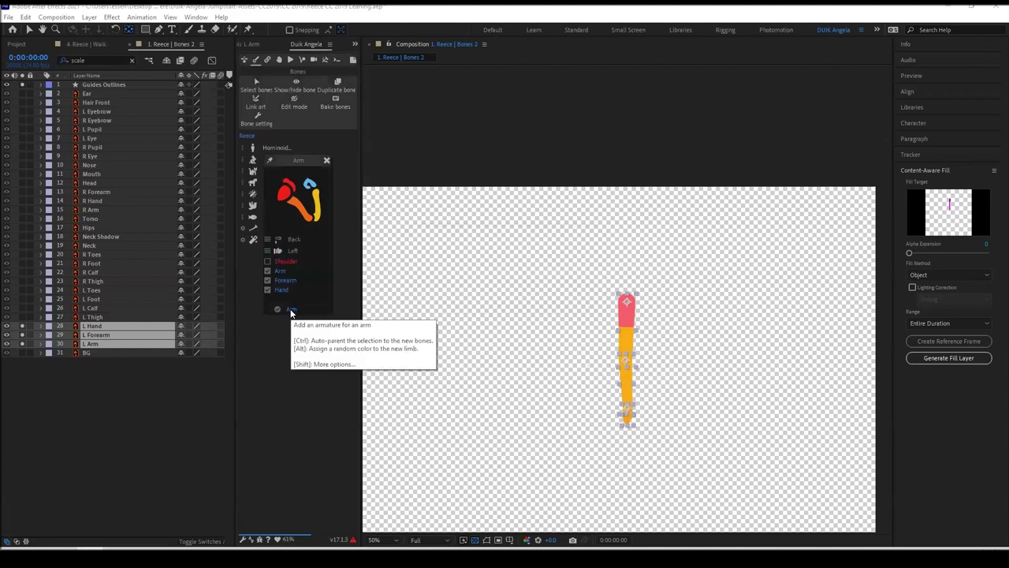
{"action": "left_click", "coordinate": [290, 312]}
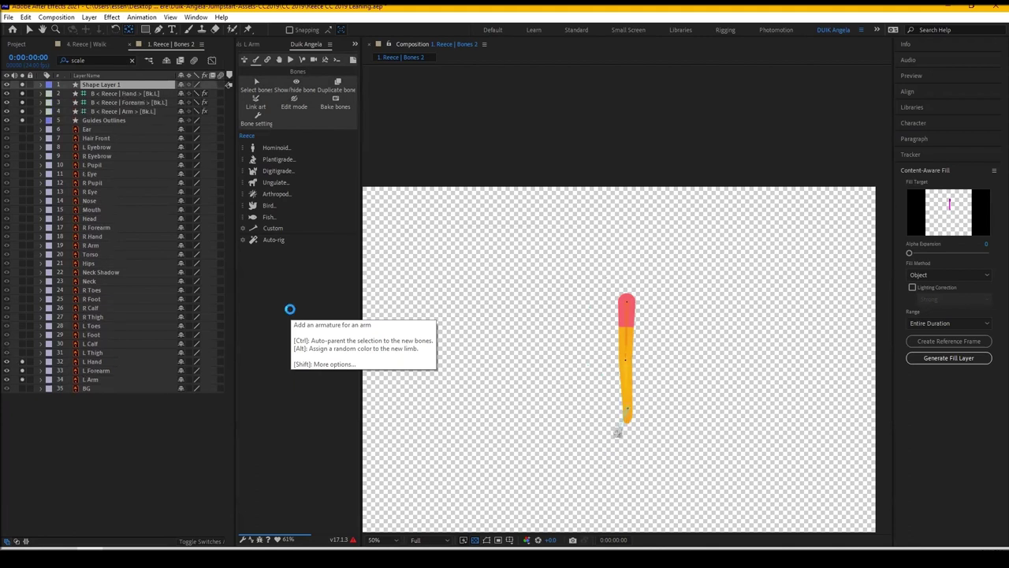
Nudge the arm-tip controller up and set the Hand bone's rotation to 0°
{"action": "scroll", "coordinate": [639, 322], "scroll_direction": "up", "scroll_amount": 3}
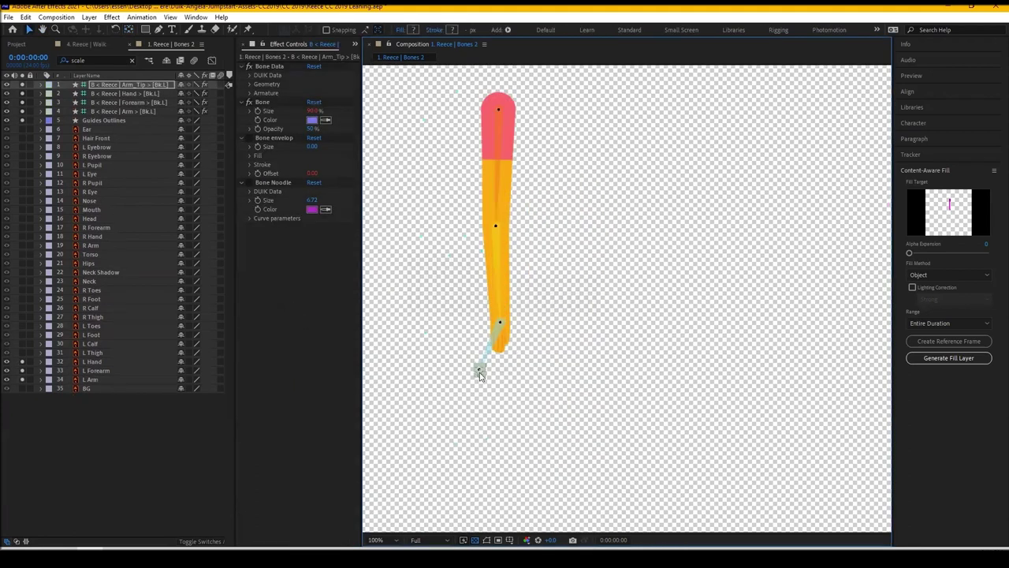
{"action": "left_click_drag", "start_coordinate": [479, 369], "coordinate": [499, 357]}
{"action": "left_click", "coordinate": [121, 94]}
{"action": "key", "text": "r"}
{"action": "left_click_drag", "start_coordinate": [194, 103], "coordinate": [211, 101]}
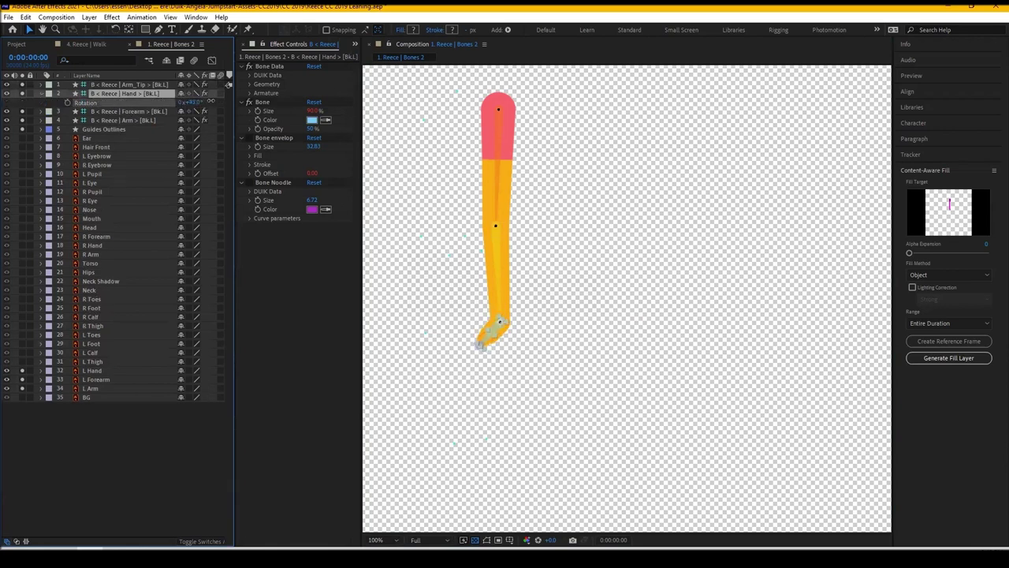
{"action": "left_click_drag", "start_coordinate": [189, 103], "coordinate": [147, 104]}
{"action": "left_click", "coordinate": [40, 95]}
Rotate the Forearm bone to line up with the arm, then select all four bone layers
{"action": "left_click", "coordinate": [116, 111]}
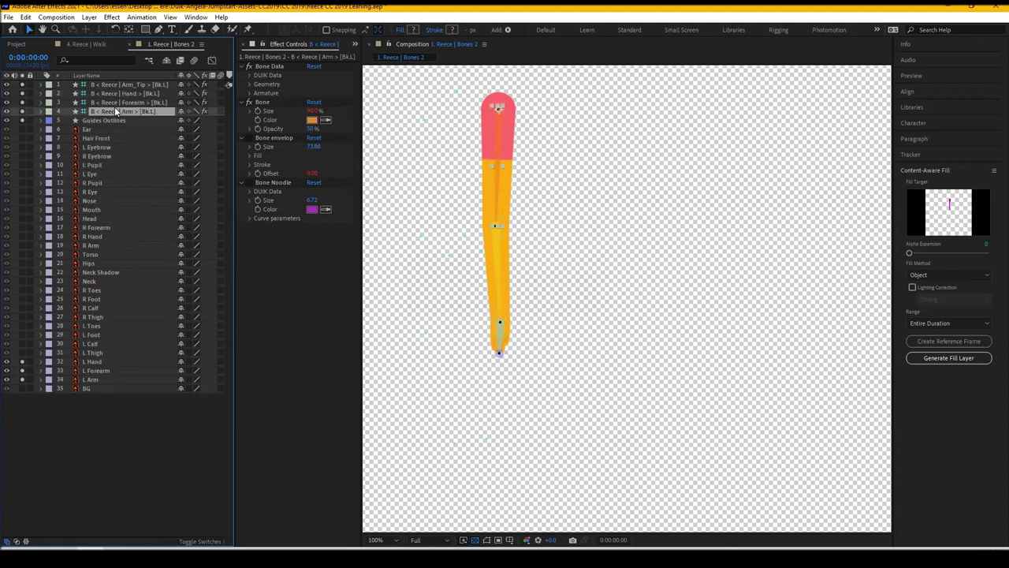
{"action": "left_click", "coordinate": [115, 102]}
{"action": "key", "text": "r"}
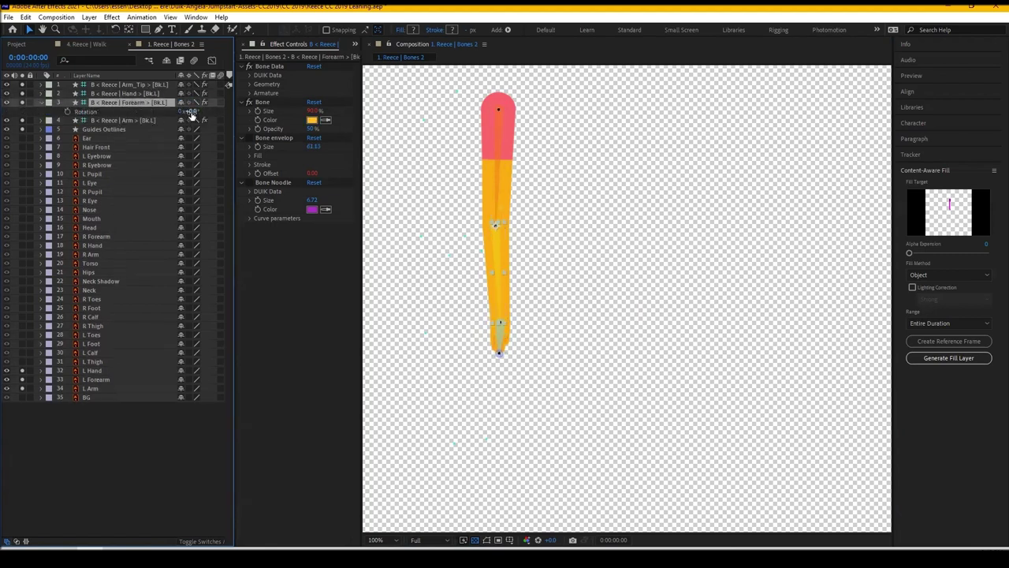
{"action": "mouse_move", "coordinate": [192, 115]}
{"action": "left_mouse_down"}
{"action": "mouse_move", "coordinate": [229, 112]}
{"action": "mouse_move", "coordinate": [163, 120]}
{"action": "mouse_move", "coordinate": [197, 120]}
{"action": "left_mouse_up"}
{"action": "left_click", "coordinate": [39, 103]}
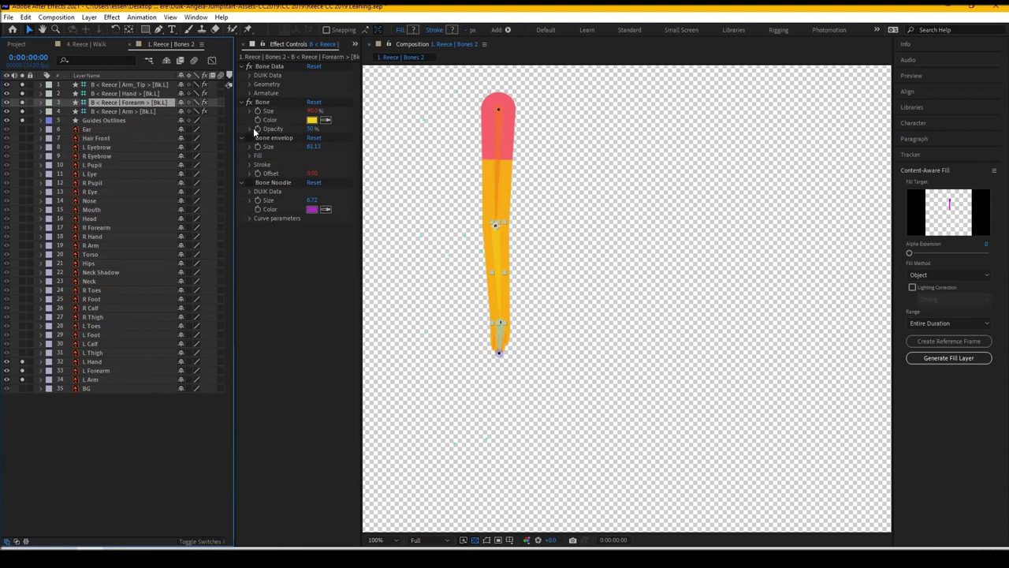
{"action": "left_click", "coordinate": [123, 112]}
{"action": "left_click", "coordinate": [121, 86], "text": "shift"}
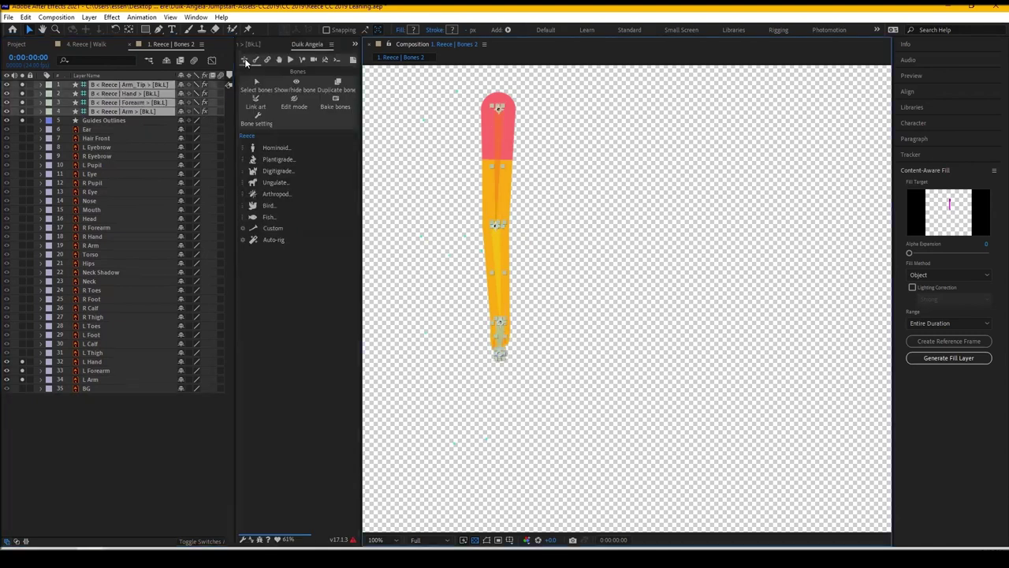
Set the selected arm bones' colour to black #000000 in Duik Bone settings
{"action": "left_click", "coordinate": [262, 122]}
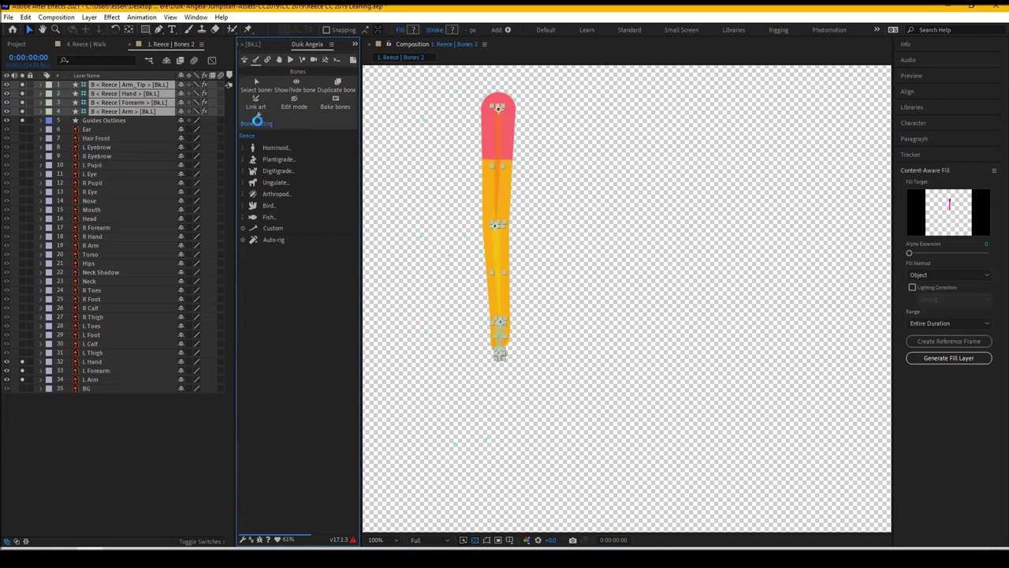
{"action": "left_click", "coordinate": [259, 119]}
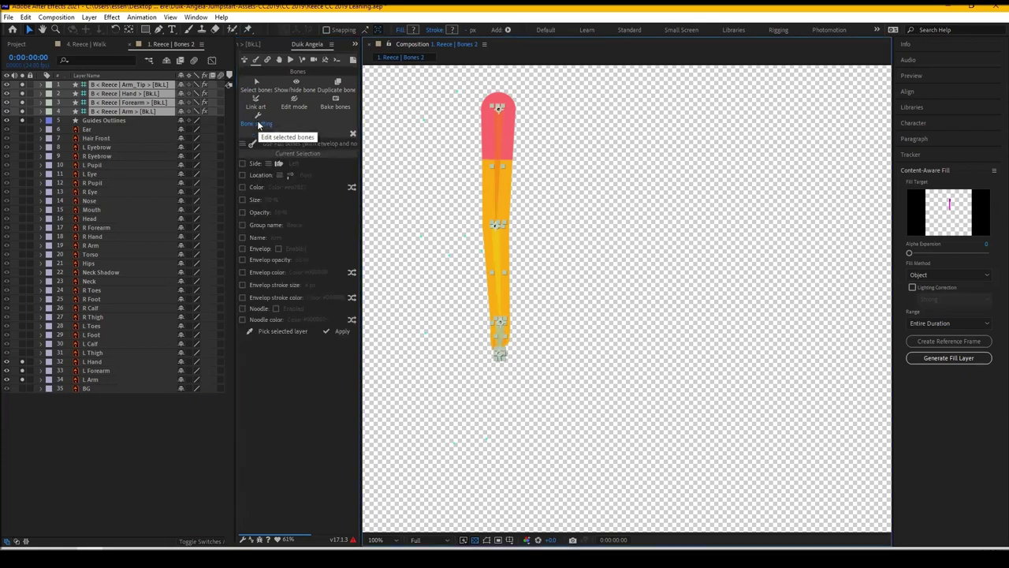
{"action": "left_click", "coordinate": [242, 187]}
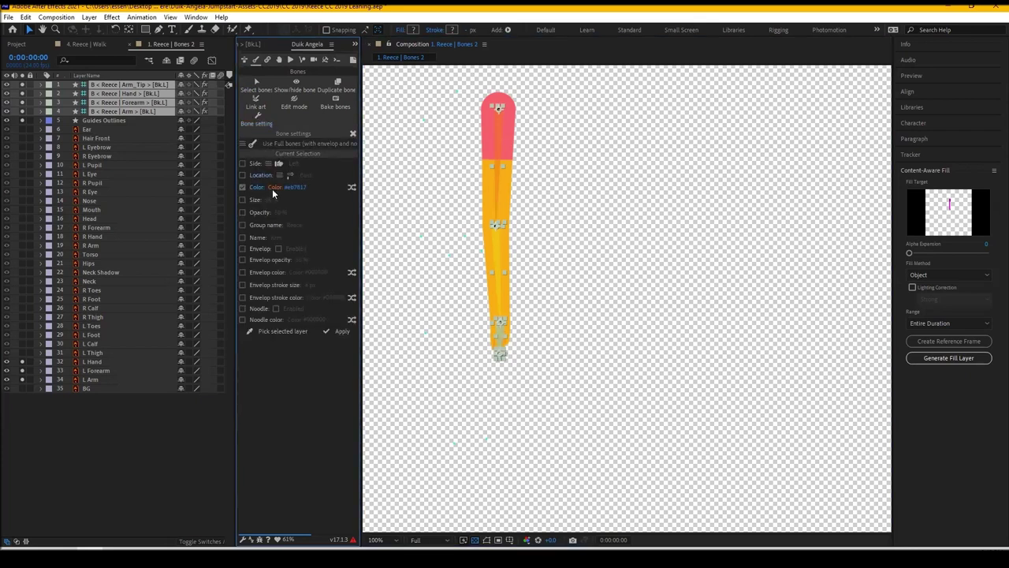
{"action": "left_click", "coordinate": [272, 189]}
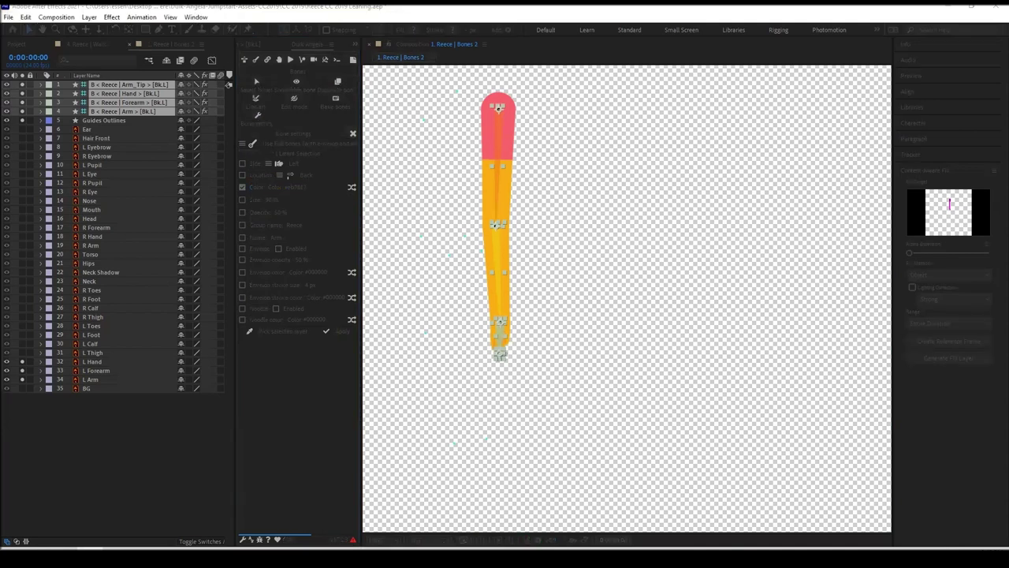
{"action": "left_click", "coordinate": [334, 332]}
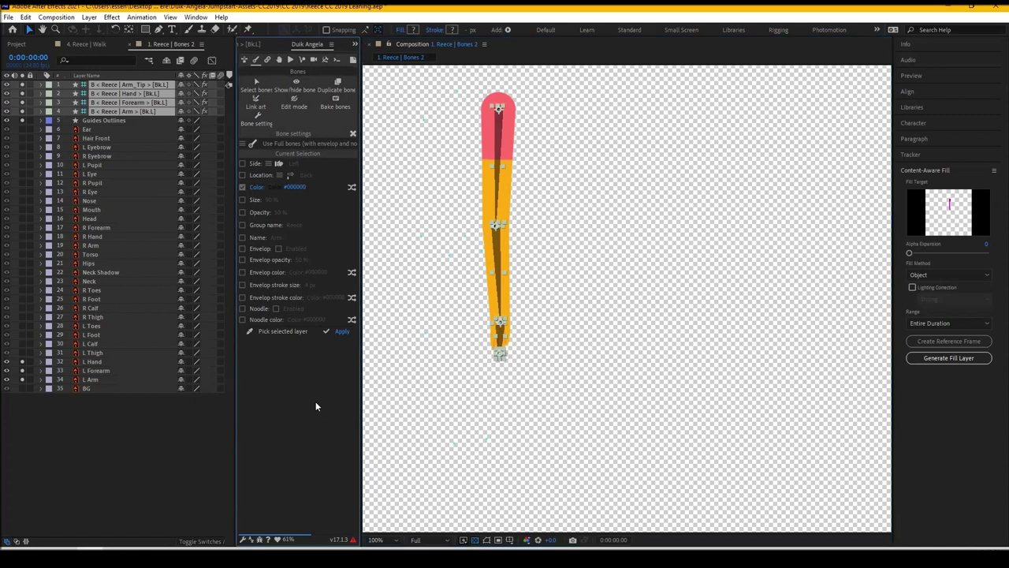
Turn off Solo on the arm bones and the L Hand, L Forearm and L Arm layers
{"action": "left_click", "coordinate": [152, 419]}
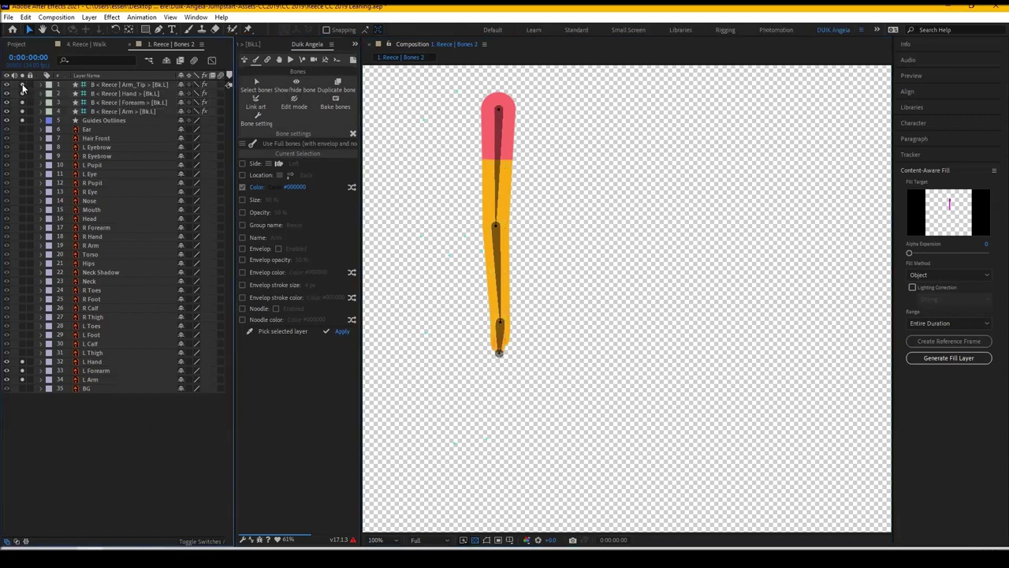
{"action": "left_click_drag", "start_coordinate": [22, 85], "coordinate": [22, 120]}
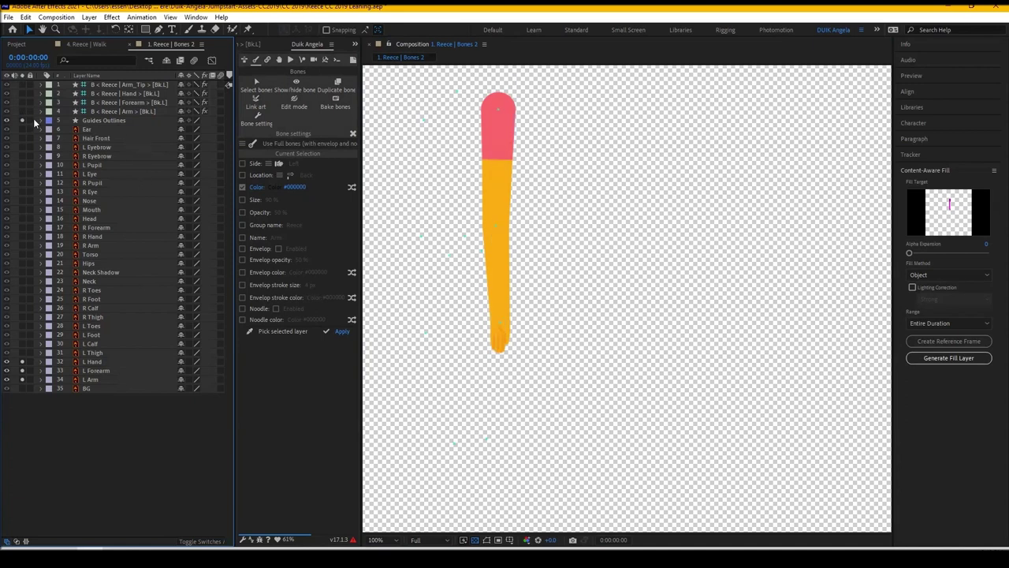
{"action": "left_click_drag", "start_coordinate": [22, 361], "coordinate": [22, 382]}
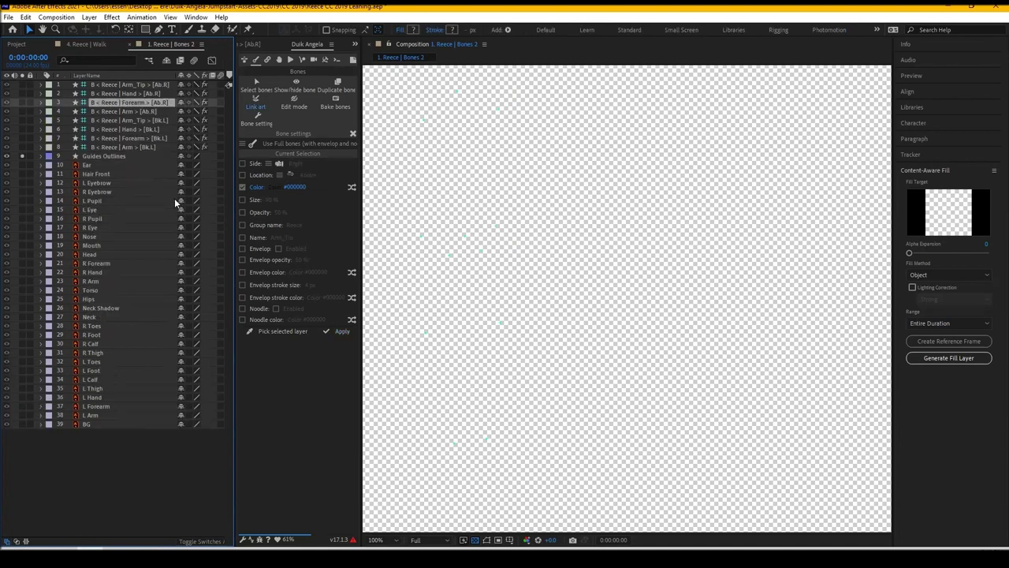
Solo the L Thigh, L Calf, L Foot and L Toes layers to show the left leg
{"action": "left_click", "coordinate": [93, 389]}
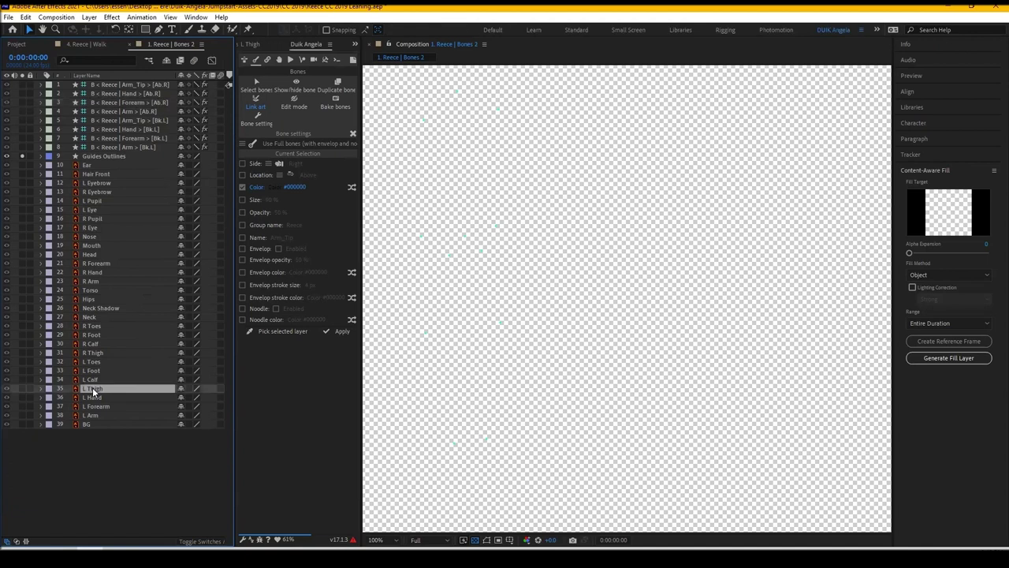
{"action": "left_click", "coordinate": [22, 388]}
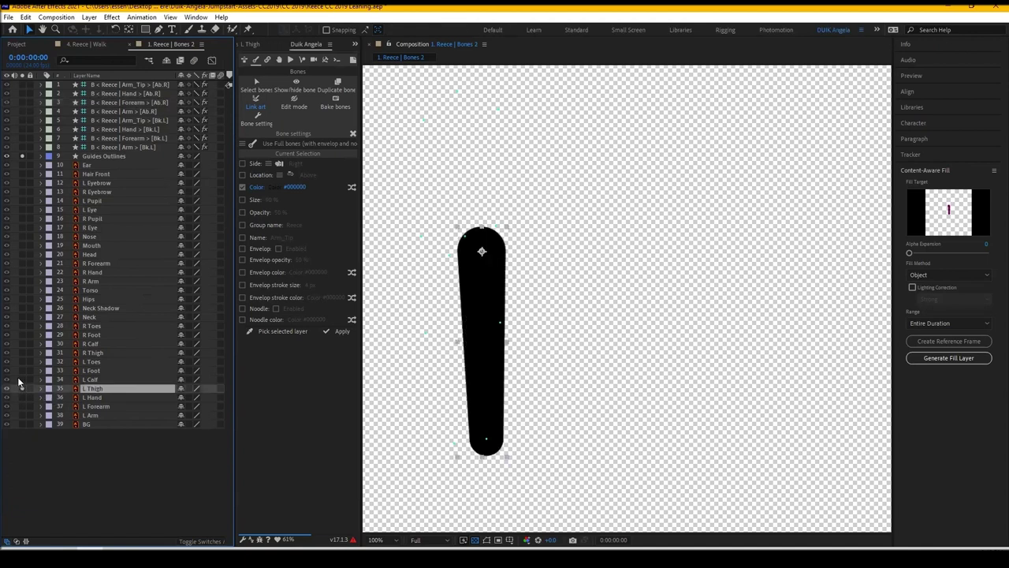
{"action": "left_click", "coordinate": [22, 379]}
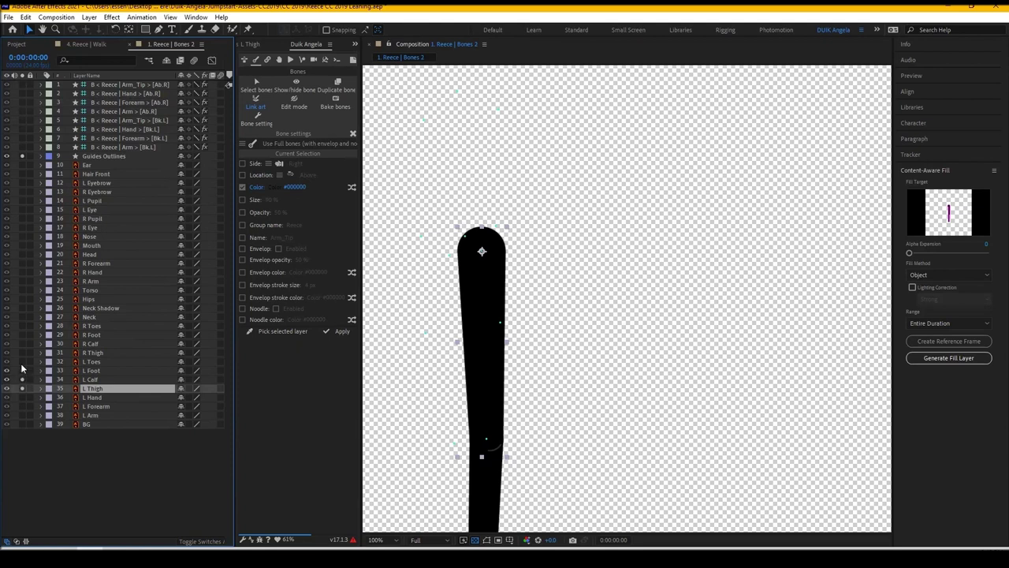
{"action": "left_click", "coordinate": [22, 370]}
{"action": "left_click", "coordinate": [22, 361]}
{"action": "left_click_drag", "start_coordinate": [420, 359], "coordinate": [426, 160]}
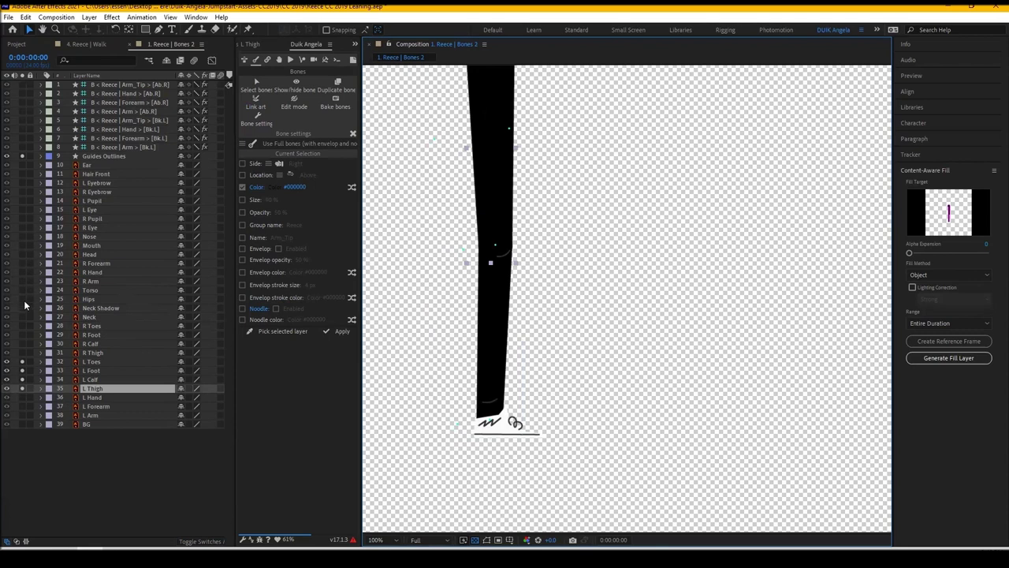
{"action": "left_click", "coordinate": [23, 352]}
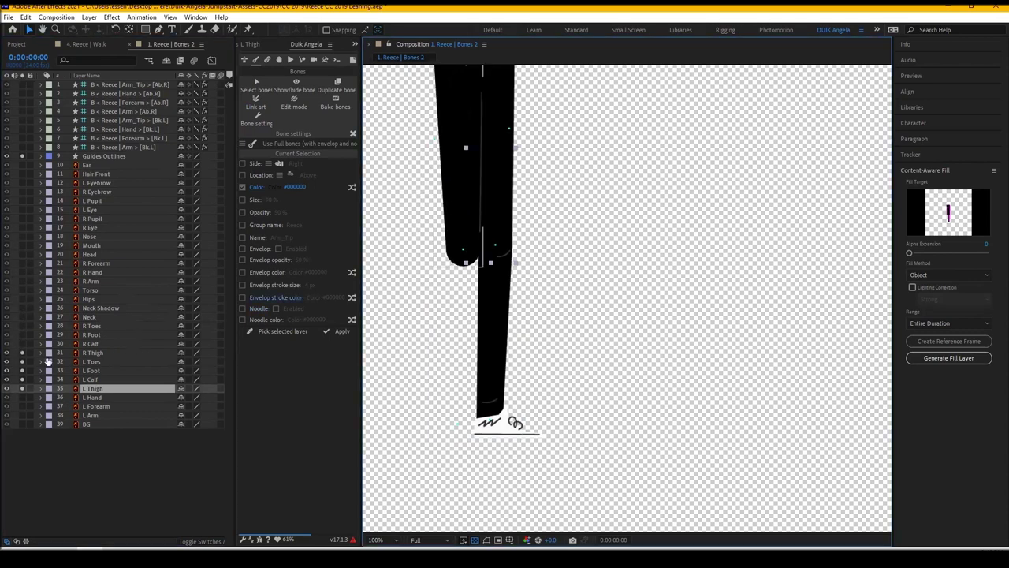
{"action": "left_click", "coordinate": [23, 353]}
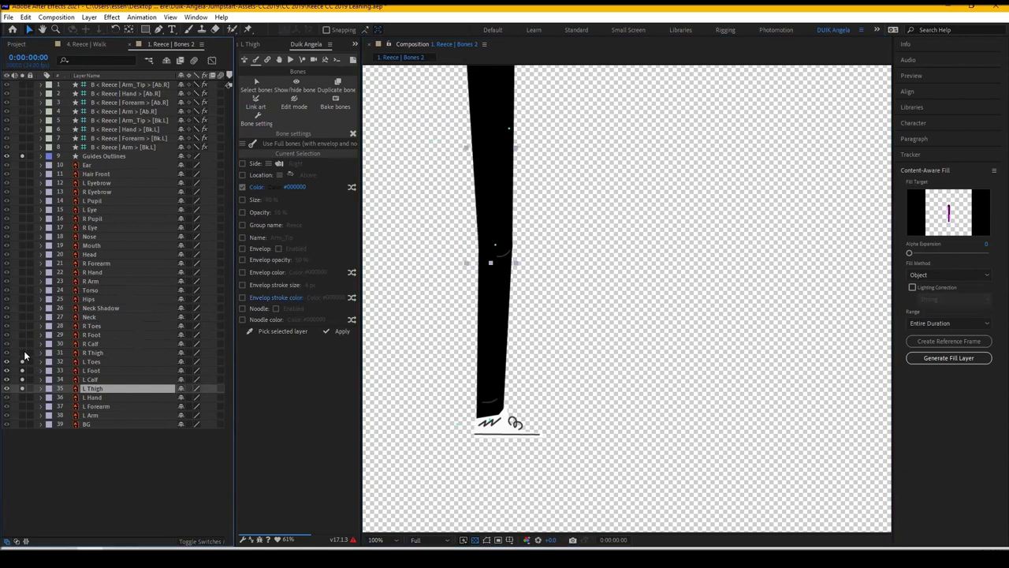
Select L Calf, L Foot and L Toes together with L Thigh
{"action": "left_click", "coordinate": [101, 379], "text": "ctrl"}
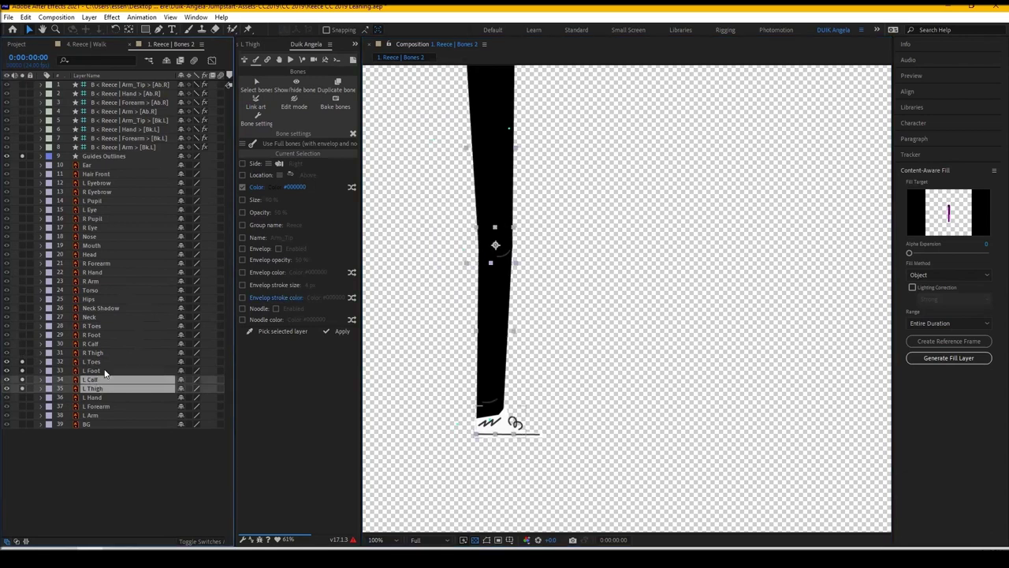
{"action": "left_click", "coordinate": [105, 371], "text": "ctrl"}
{"action": "left_click", "coordinate": [105, 363], "text": "ctrl"}
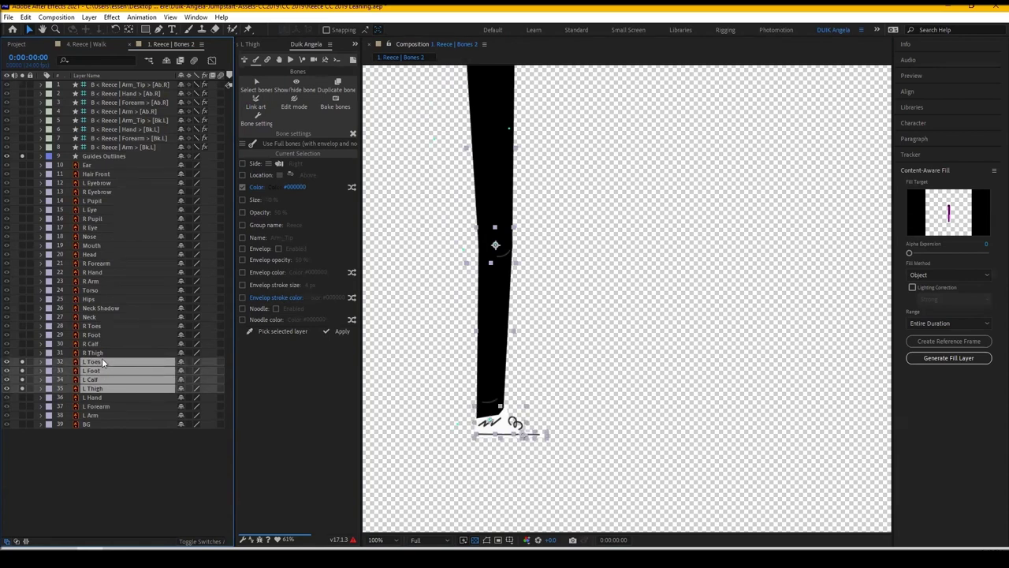
Create a Duik Hominoid Leg armature with a Toes bone for the selected left-leg layers
{"action": "left_click", "coordinate": [353, 133]}
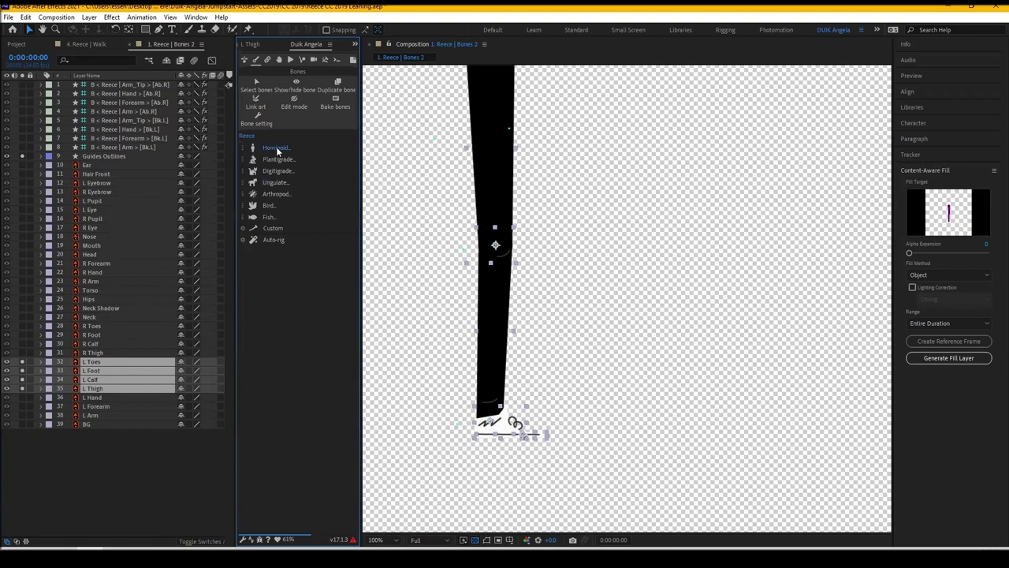
{"action": "left_click", "coordinate": [277, 150]}
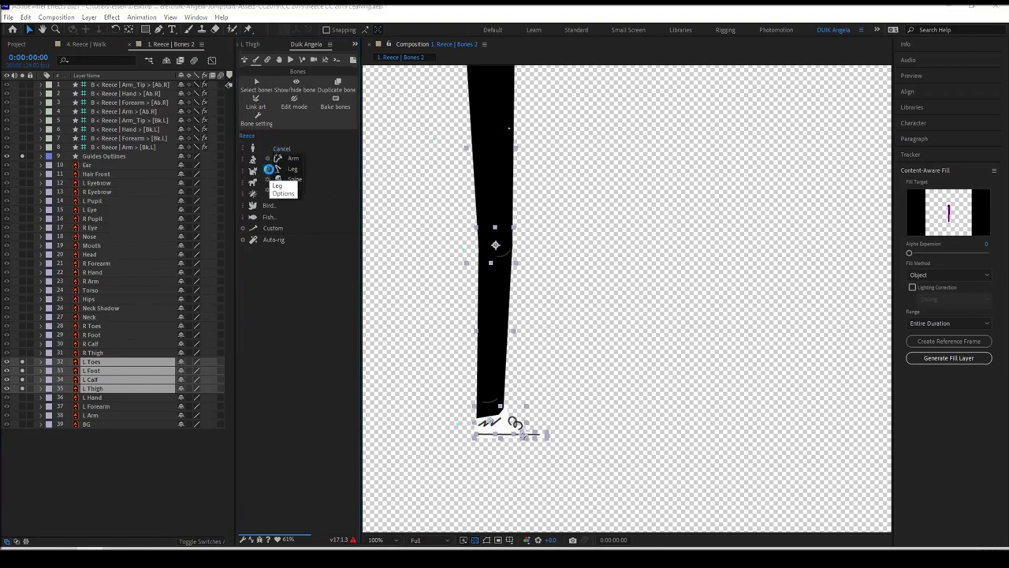
{"action": "left_click", "coordinate": [276, 169]}
{"action": "left_click", "coordinate": [295, 251]}
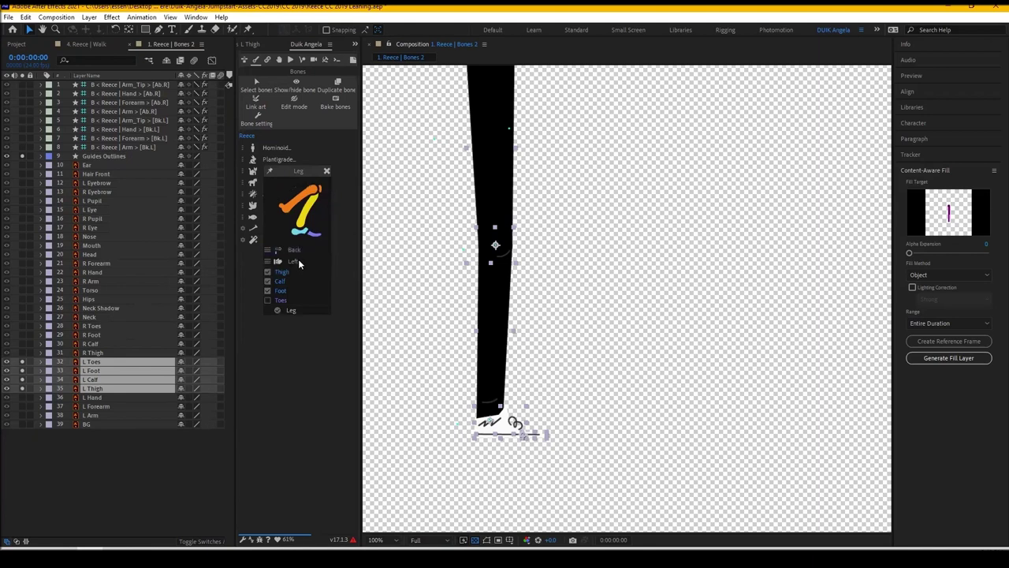
{"action": "left_click", "coordinate": [268, 301]}
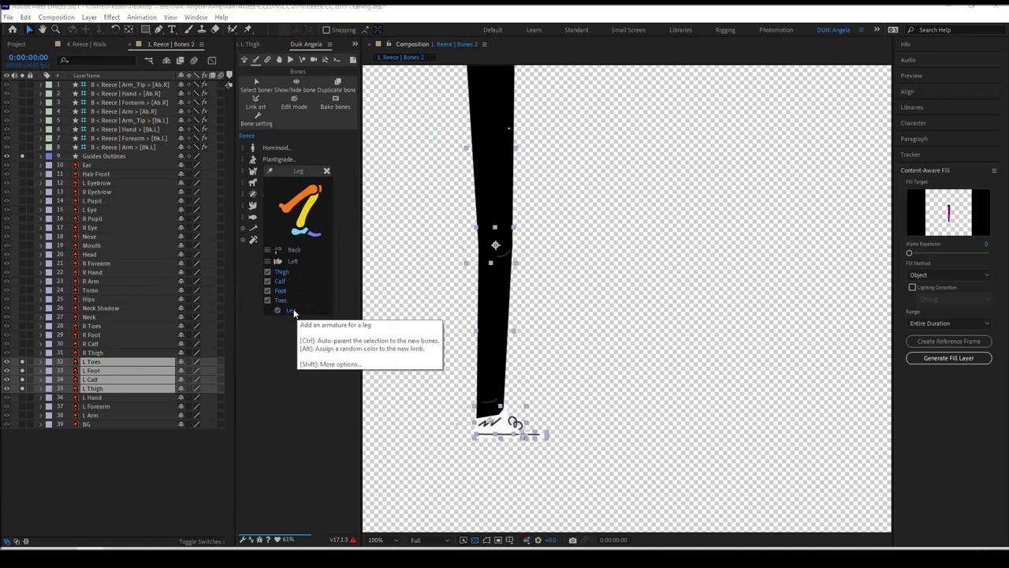
{"action": "left_click", "coordinate": [291, 310]}
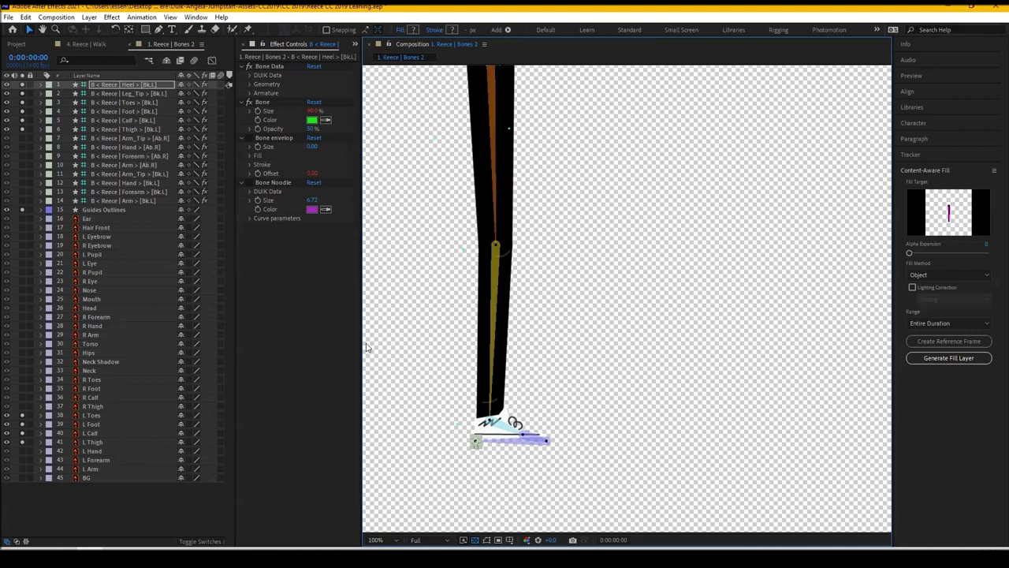
Zoom in on Reece's shoe and move the Foot bone down onto the shoe
{"action": "scroll", "coordinate": [439, 380], "scroll_direction": "up", "scroll_amount": 3}
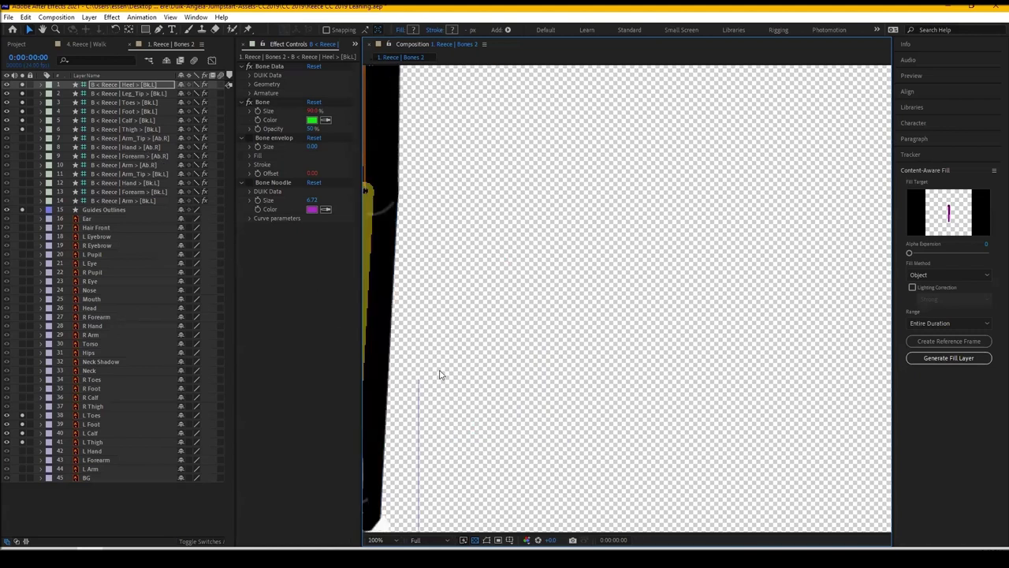
{"action": "left_click_drag", "start_coordinate": [497, 304], "coordinate": [573, 190]}
{"action": "scroll", "coordinate": [552, 284], "scroll_direction": "up", "scroll_amount": 2}
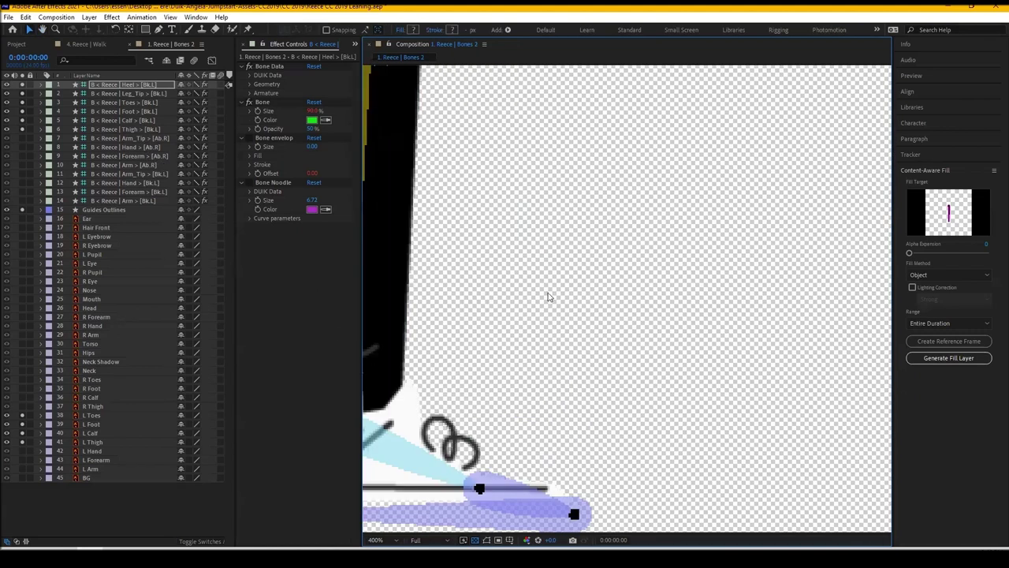
{"action": "left_click_drag", "start_coordinate": [544, 302], "coordinate": [622, 158]}
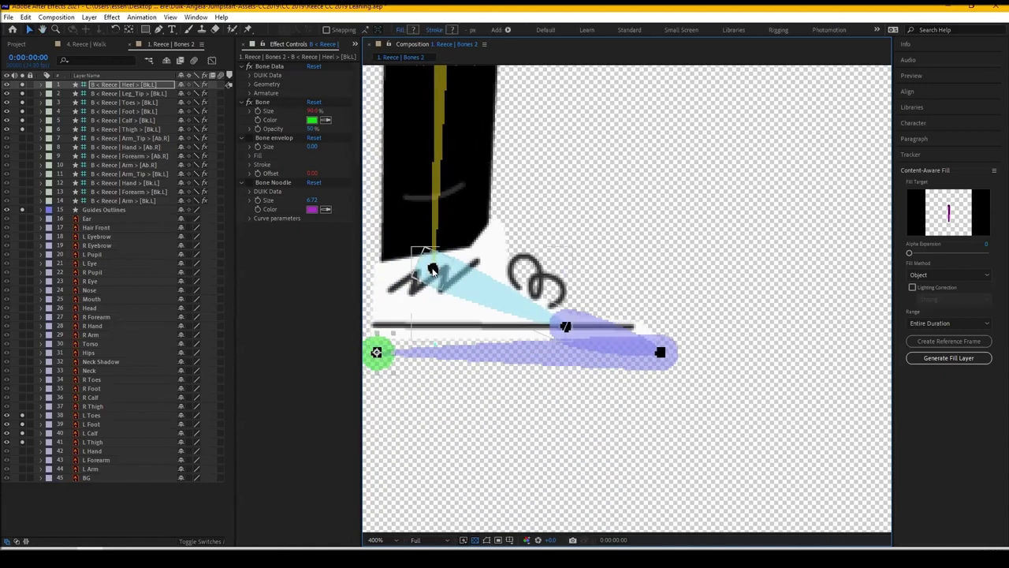
{"action": "left_click_drag", "start_coordinate": [432, 270], "coordinate": [433, 268]}
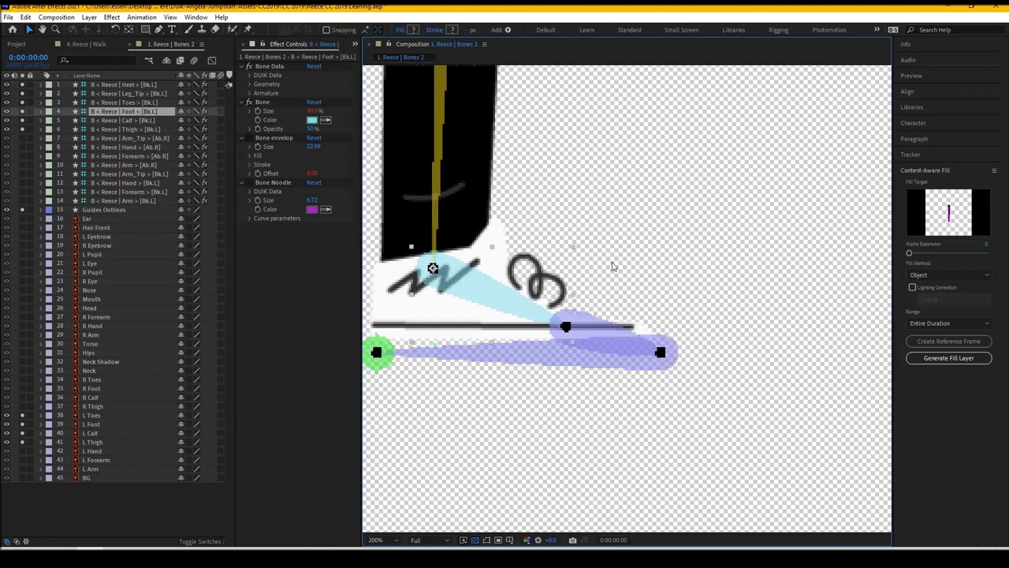
{"action": "scroll", "coordinate": [612, 266], "scroll_direction": "down", "scroll_amount": 2}
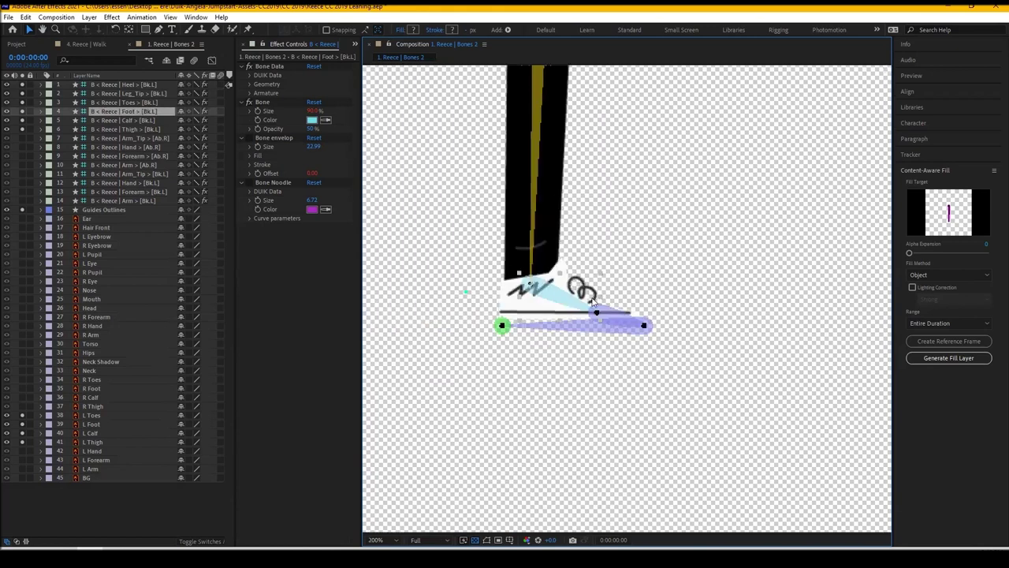
{"action": "left_click", "coordinate": [541, 349]}
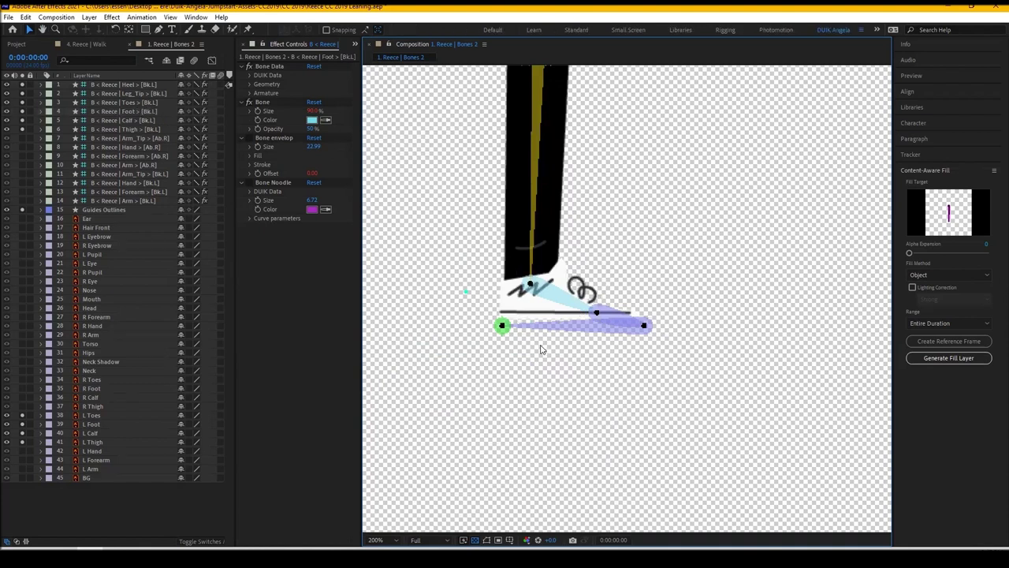
{"action": "left_click", "coordinate": [530, 285]}
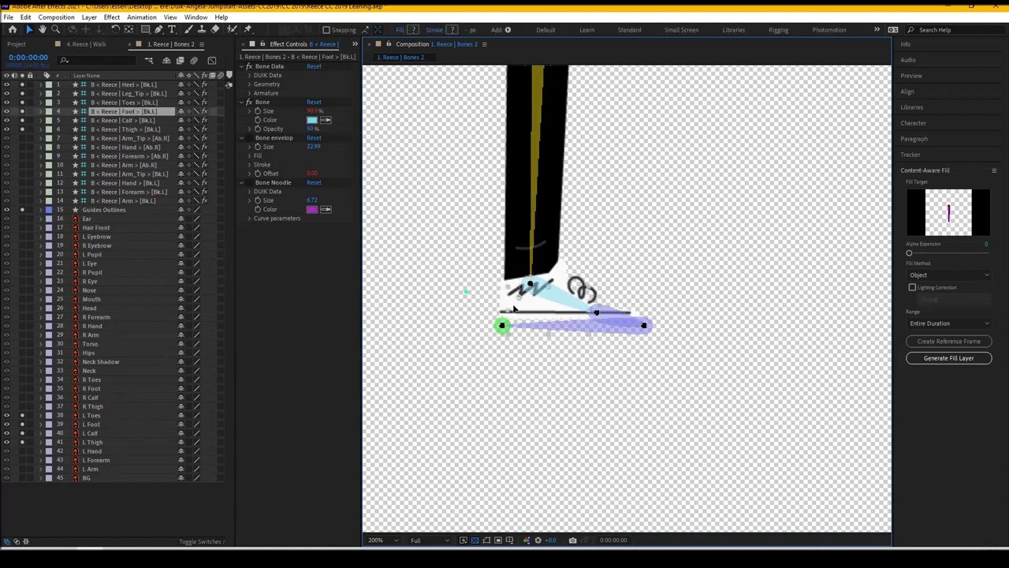
{"action": "left_click_drag", "start_coordinate": [514, 308], "coordinate": [531, 287]}
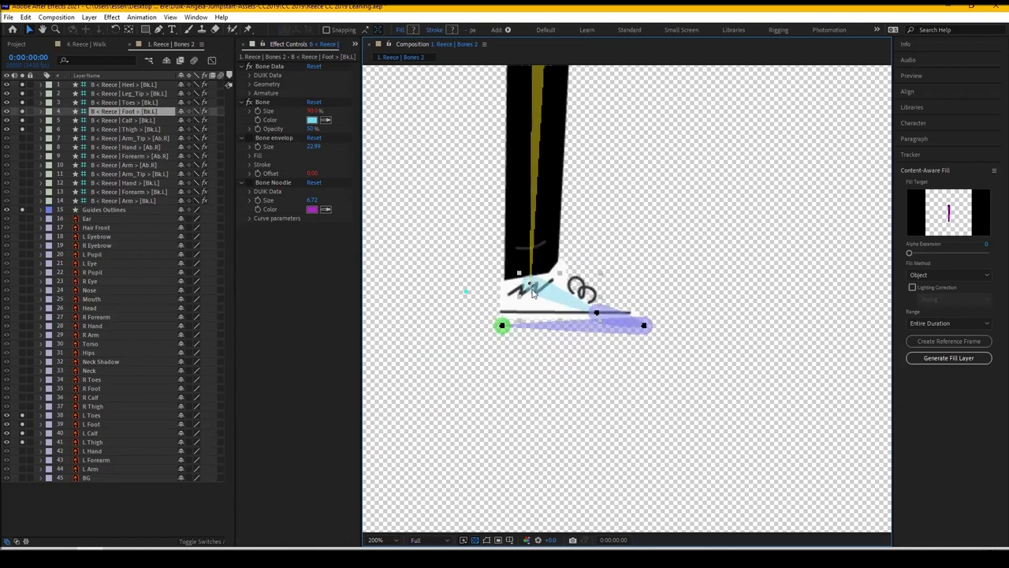
Move the Leg_Tip bone up-left along the sole and the Heel bone under the shoe's heel
{"action": "left_click", "coordinate": [644, 324]}
{"action": "left_click_drag", "start_coordinate": [636, 325], "coordinate": [630, 317]}
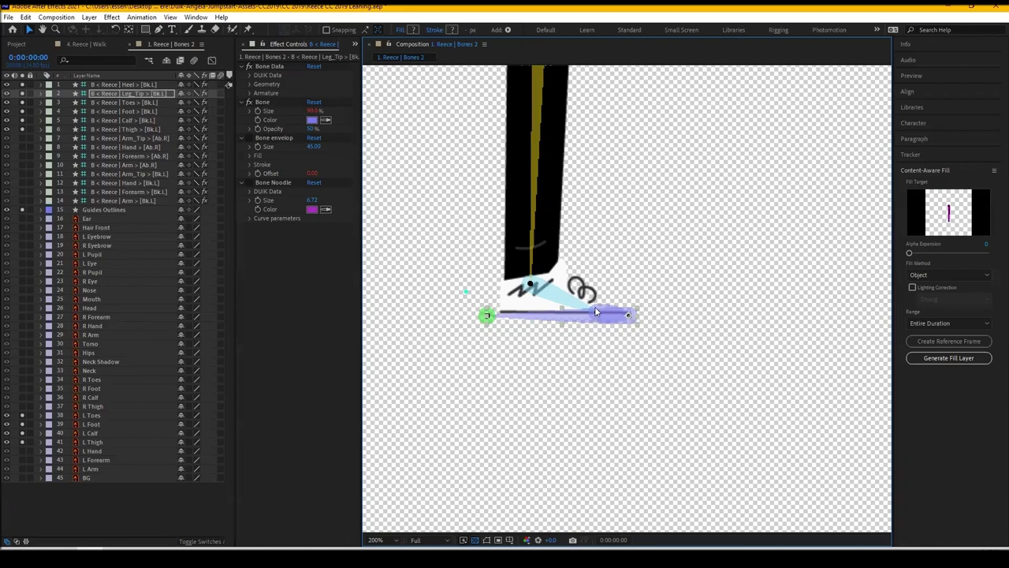
{"action": "left_click", "coordinate": [470, 361]}
{"action": "left_click", "coordinate": [486, 317]}
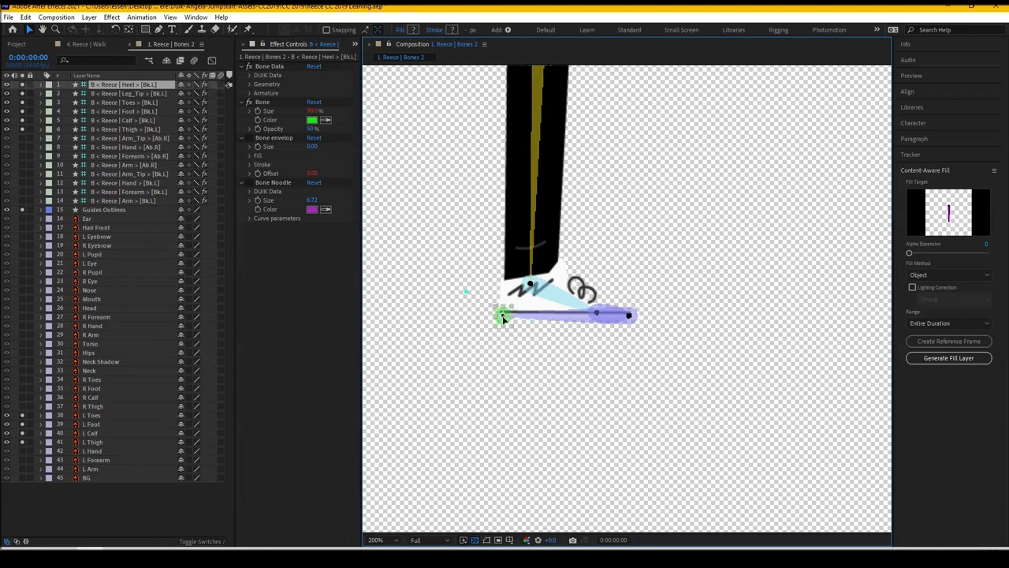
{"action": "left_click_drag", "start_coordinate": [504, 318], "coordinate": [541, 325]}
Turn off Solo on the leg bone layers
{"action": "scroll", "coordinate": [612, 327], "scroll_direction": "up", "scroll_amount": 3}
{"action": "scroll", "coordinate": [609, 341], "scroll_direction": "down", "scroll_amount": 1}
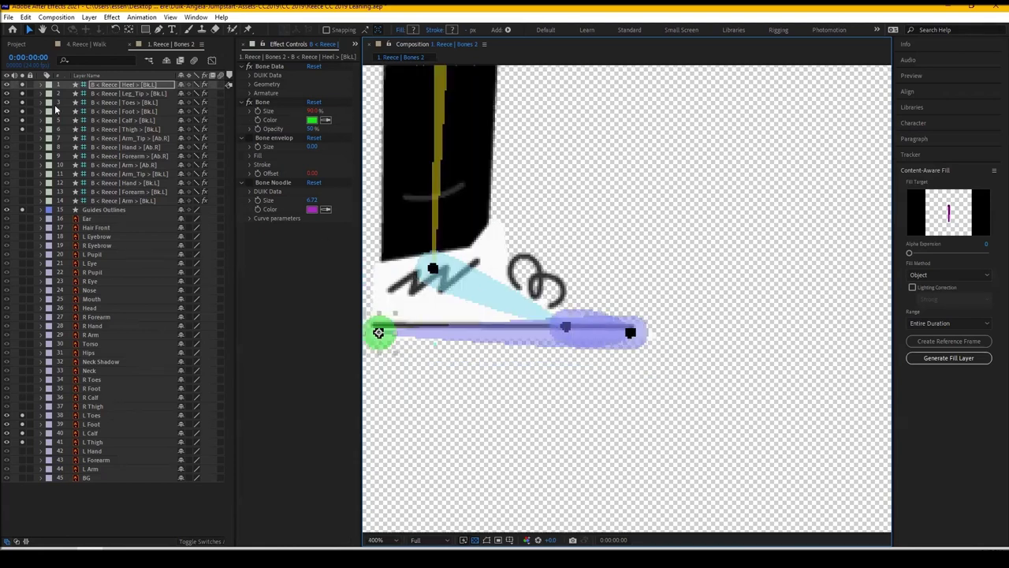
{"action": "left_click_drag", "start_coordinate": [22, 93], "coordinate": [22, 127]}
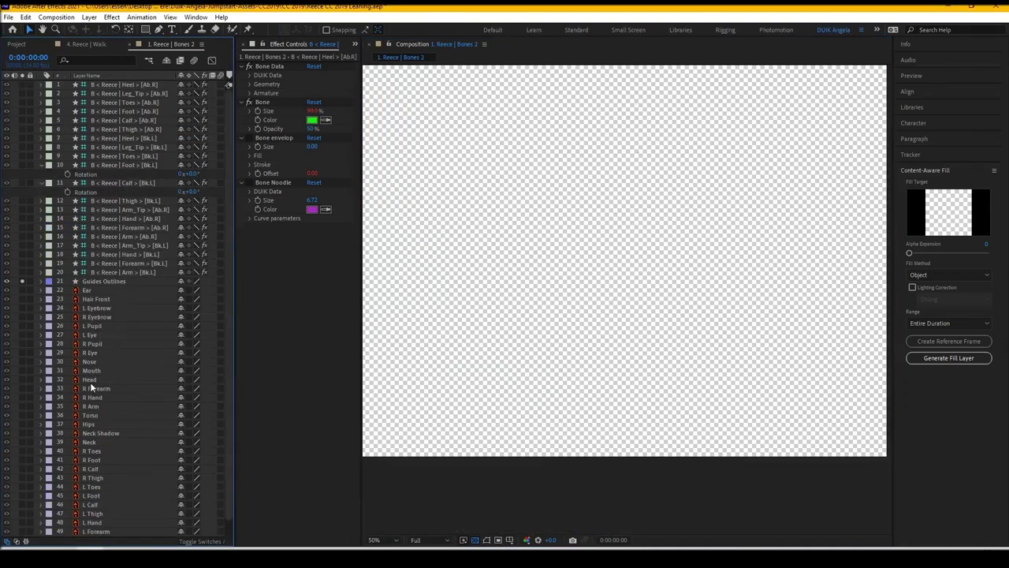
Solo Head, Mouth, Nose and R Eye, then add Torso, Hips, Neck Shadow and Neck
{"action": "left_click_drag", "start_coordinate": [22, 380], "coordinate": [22, 290]}
{"action": "scroll", "coordinate": [487, 135], "scroll_direction": "down", "scroll_amount": 1}
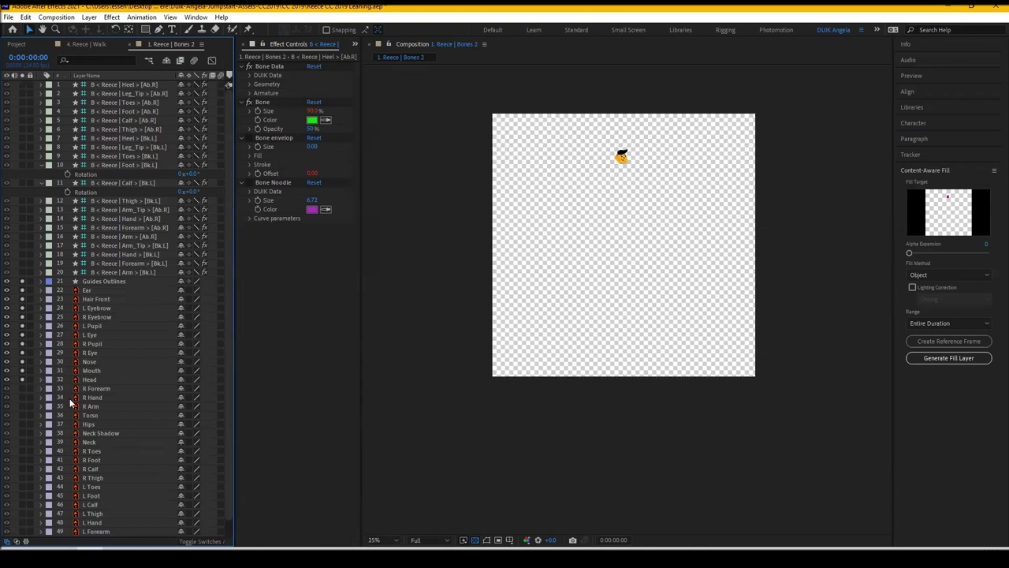
{"action": "left_click", "coordinate": [22, 414]}
{"action": "left_click", "coordinate": [22, 424]}
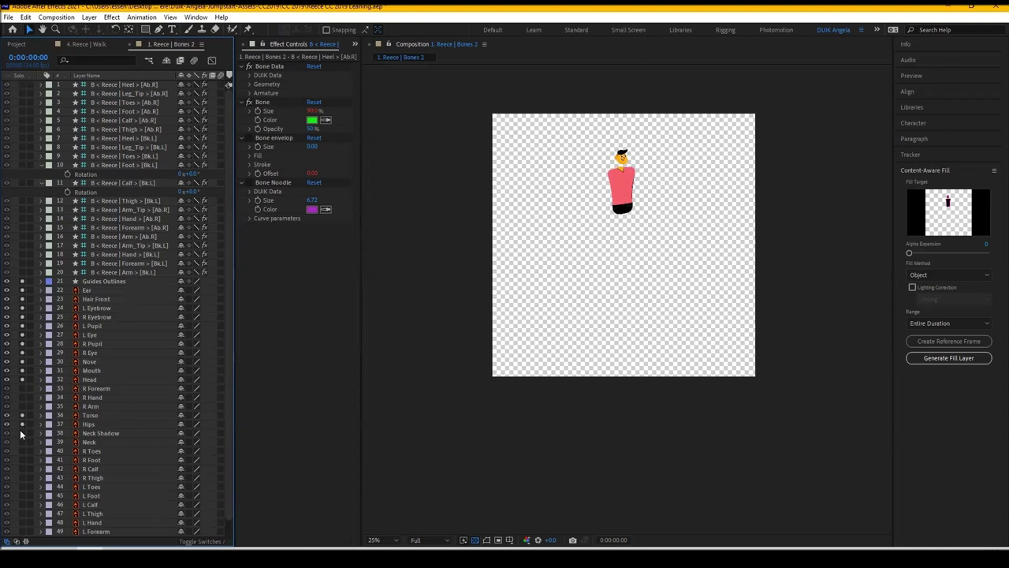
{"action": "left_click", "coordinate": [22, 433]}
{"action": "left_click", "coordinate": [22, 442]}
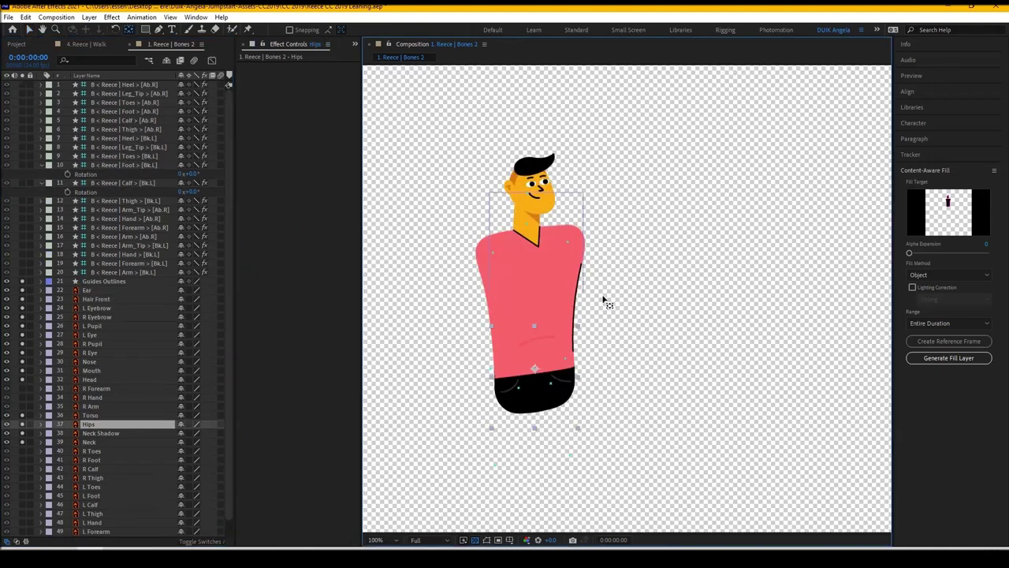
Drag the Torso anchor point up to mid-chest, zoom to 200%, and show the Parent & Link column
{"action": "left_click", "coordinate": [98, 415]}
{"action": "left_click_drag", "start_coordinate": [540, 370], "coordinate": [534, 301]}
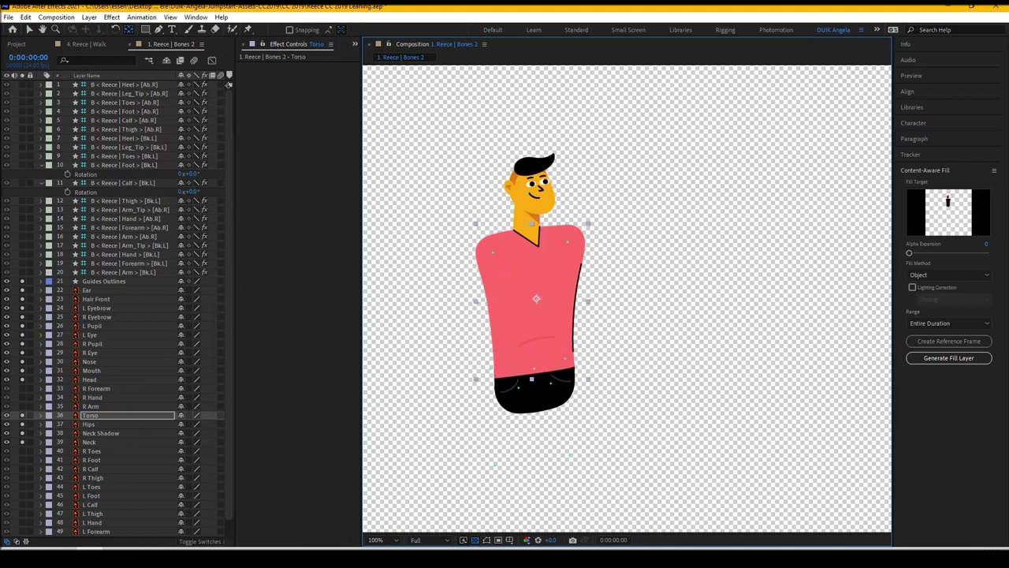
{"action": "left_click", "coordinate": [97, 443]}
{"action": "key", "text": "period"}
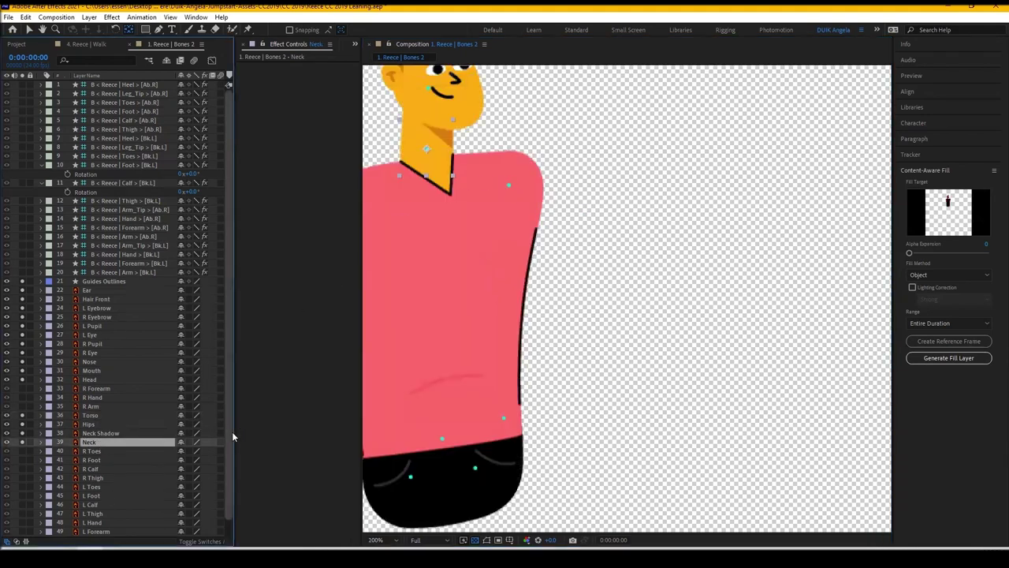
{"action": "left_click", "coordinate": [6, 542]}
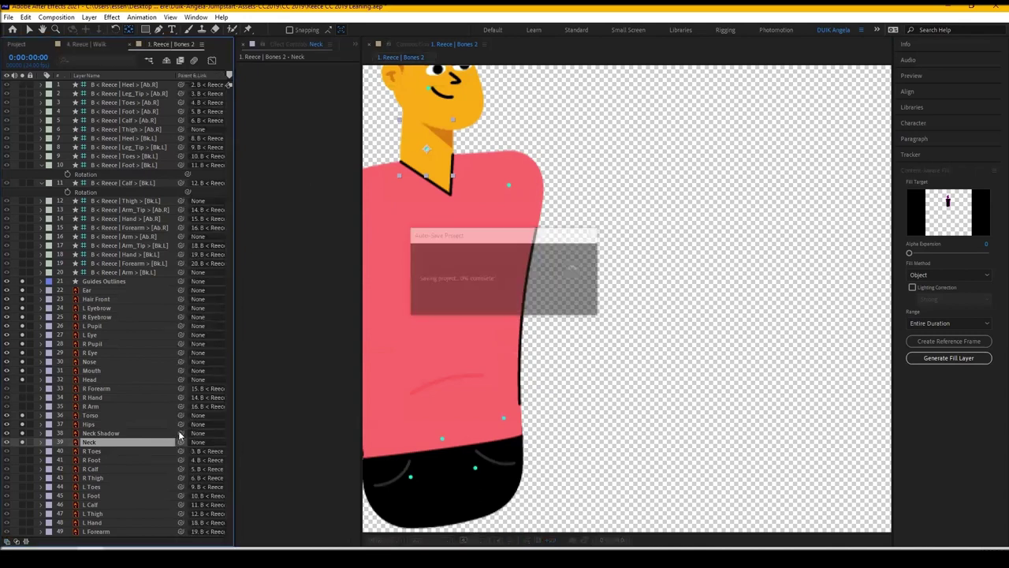
Parent Neck Shadow to Neck and the facial layers Ear through Mouth to Head
{"action": "left_click_drag", "start_coordinate": [156, 445], "coordinate": [155, 446]}
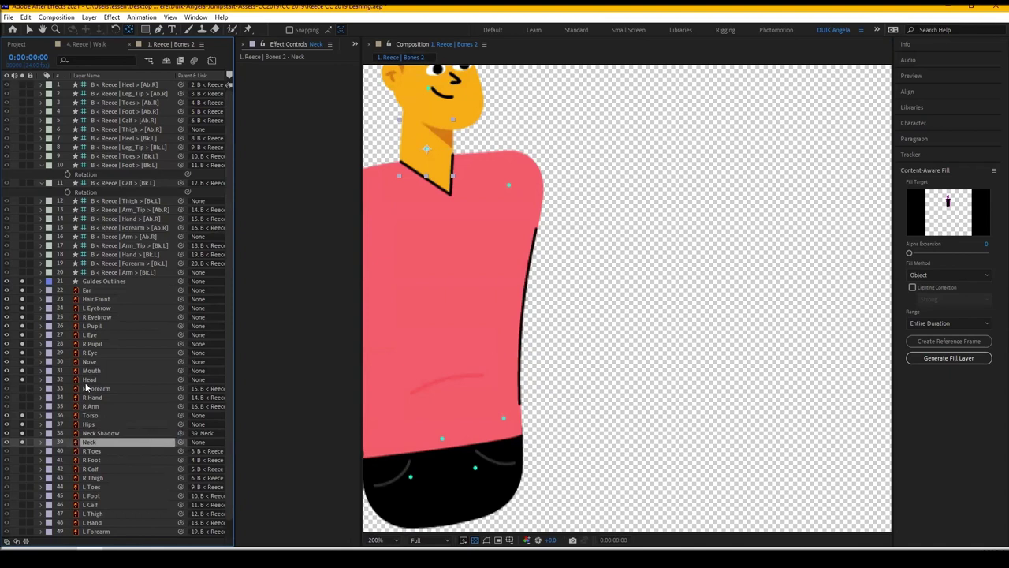
{"action": "left_click", "coordinate": [87, 373]}
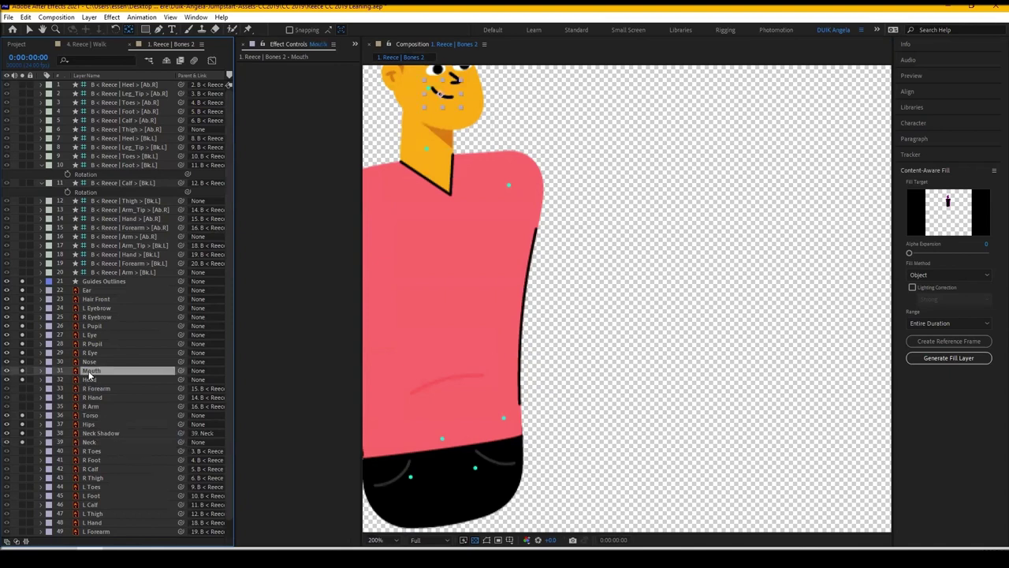
{"action": "left_click", "coordinate": [111, 289], "text": "shift"}
{"action": "left_click_drag", "start_coordinate": [181, 371], "coordinate": [158, 381]}
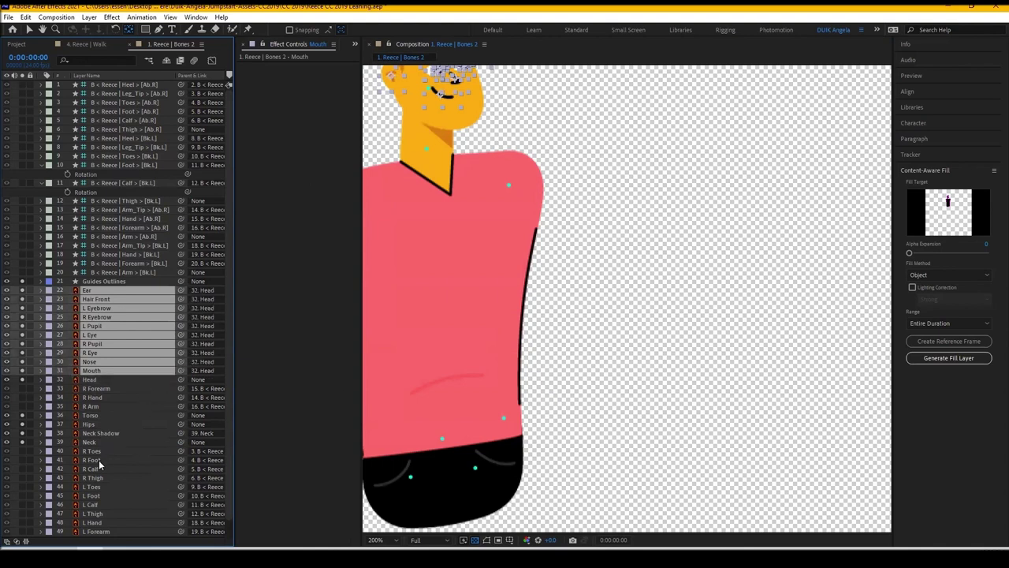
Select the Hips, Torso, Neck and Head layers together
{"action": "left_click", "coordinate": [94, 424]}
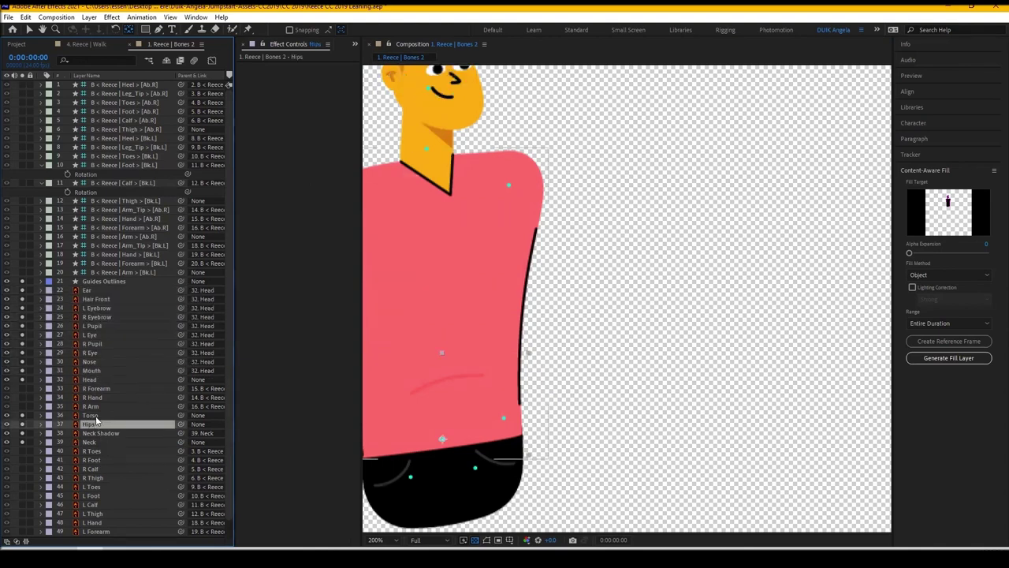
{"action": "left_click", "coordinate": [95, 417], "text": "shift"}
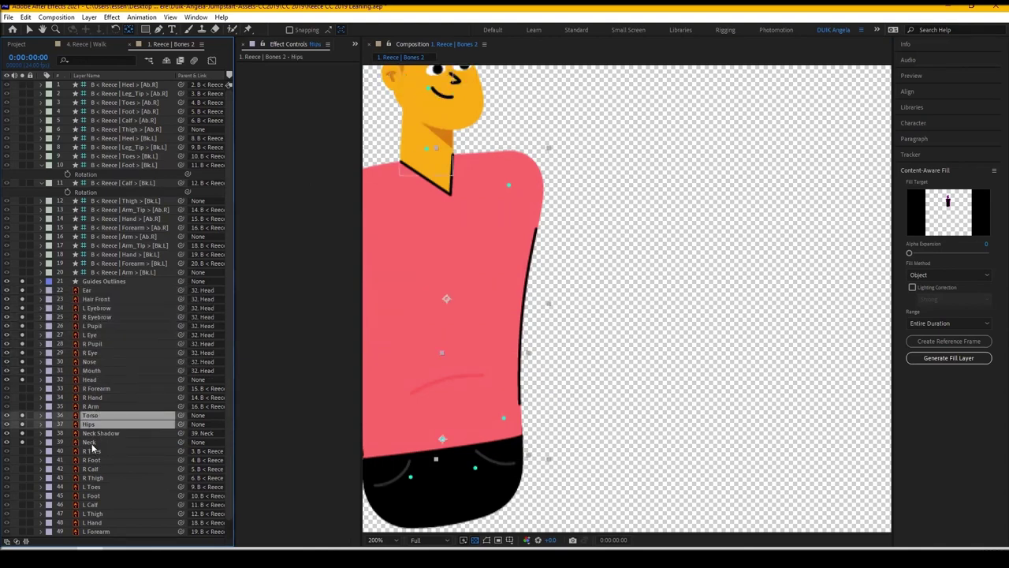
{"action": "left_click", "coordinate": [92, 443], "text": "ctrl"}
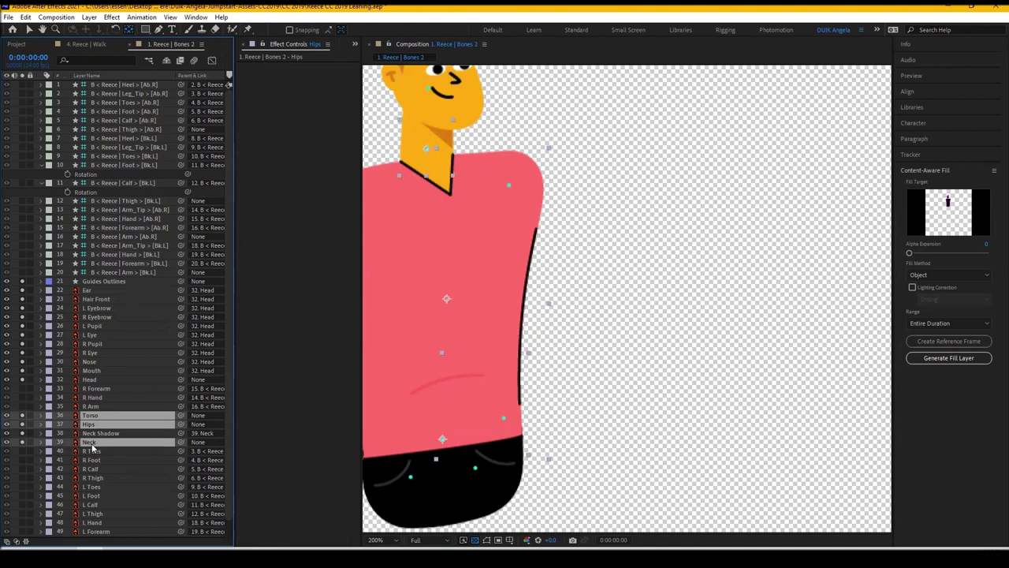
{"action": "left_click", "coordinate": [100, 381], "text": "ctrl"}
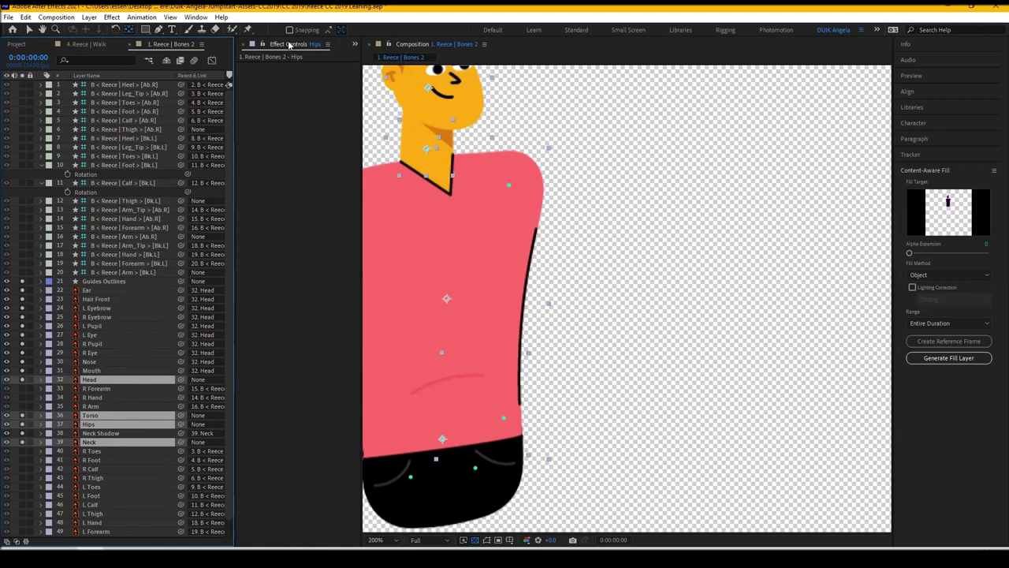
In Duik Angela's Homonoid > Spine options, set Spine layers to 1 and create the spine armature
{"action": "left_click", "coordinate": [307, 44]}
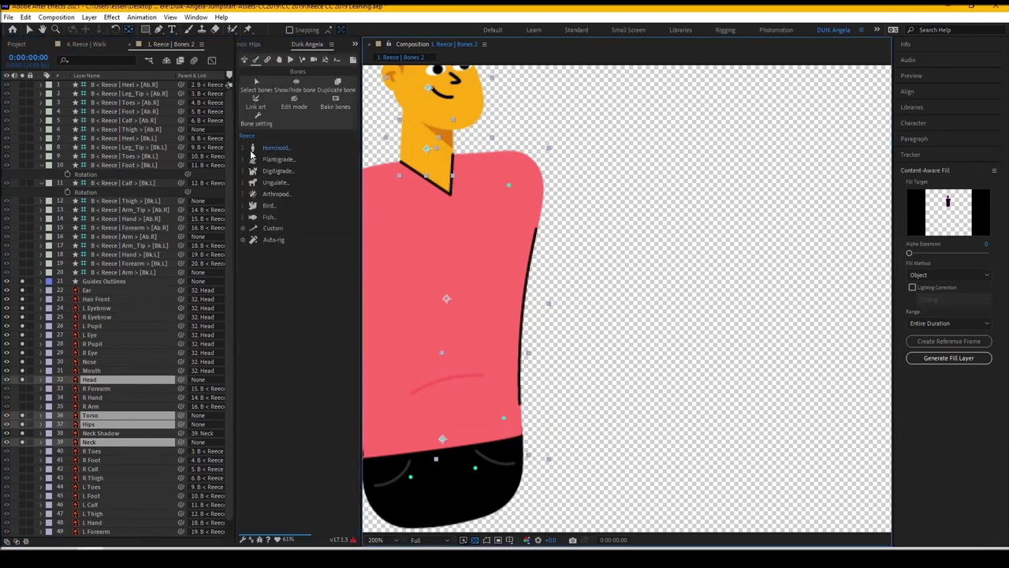
{"action": "left_click", "coordinate": [271, 150]}
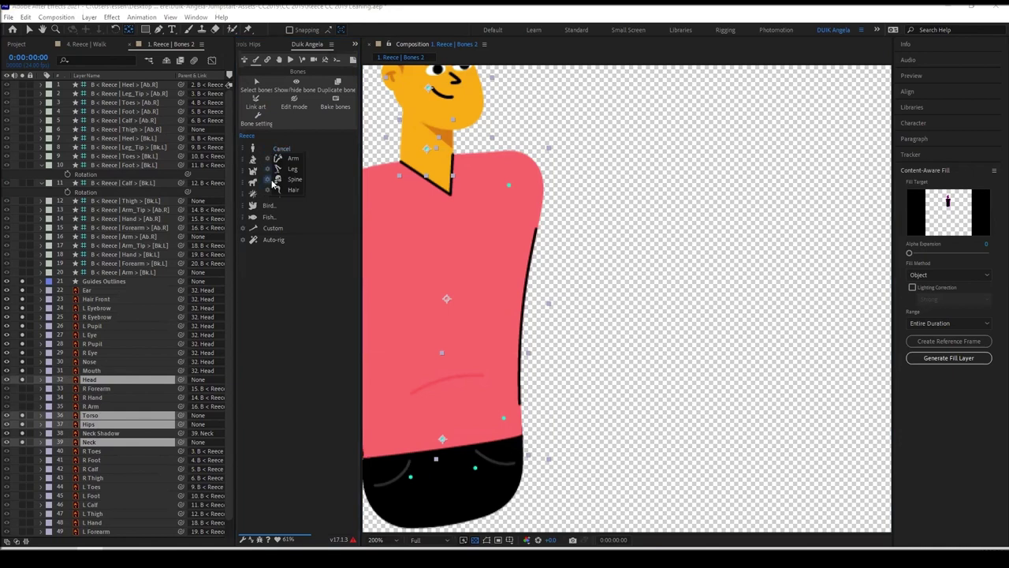
{"action": "left_click", "coordinate": [272, 180]}
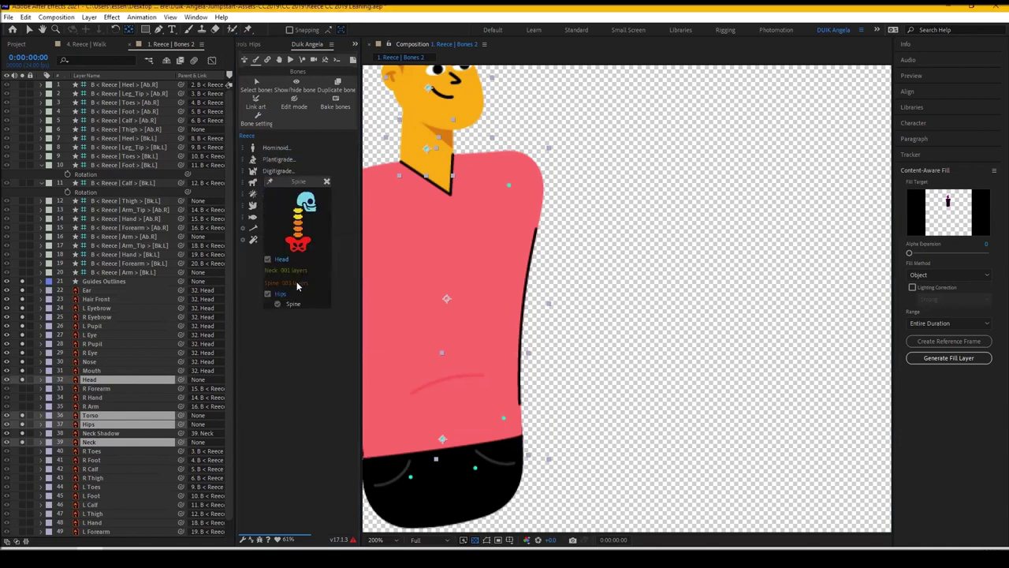
{"action": "left_click", "coordinate": [297, 281]}
{"action": "type", "text": "1"}
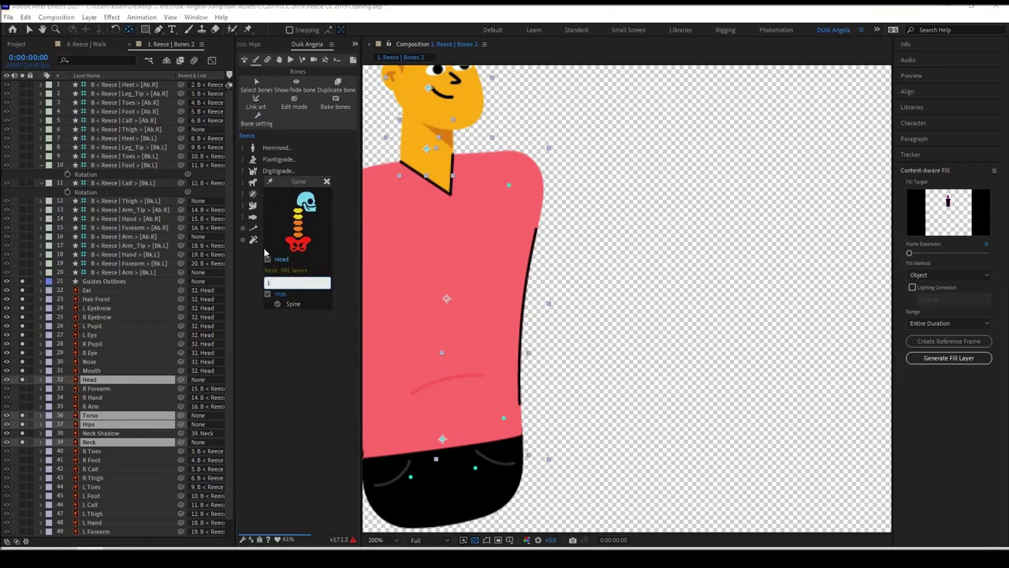
{"action": "key", "text": "Return"}
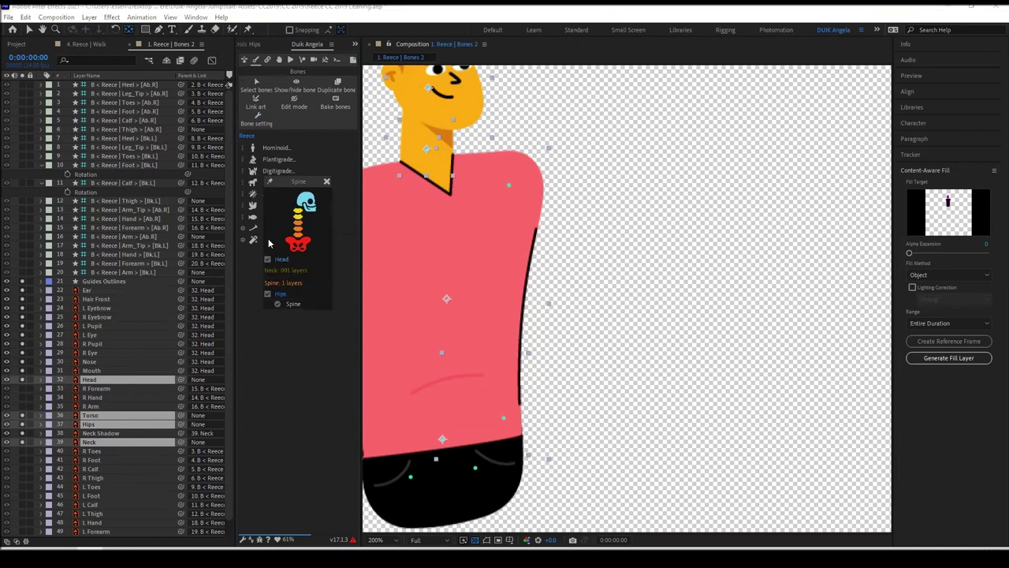
{"action": "left_click", "coordinate": [292, 305]}
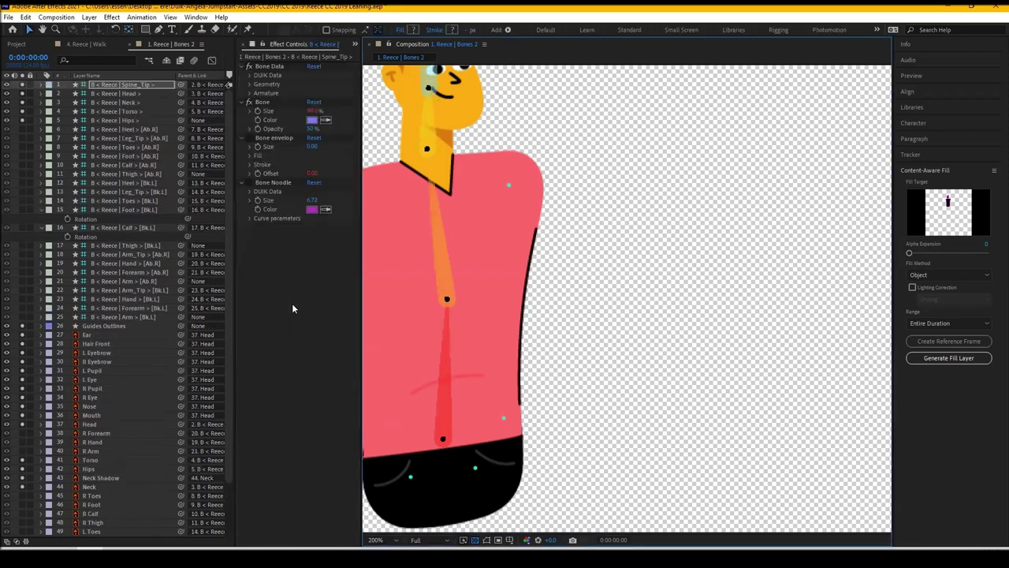
Drag the Spine_Tip down to just above the hair and select the spine bones Spine_Tip through Hips
{"action": "scroll", "coordinate": [570, 112], "scroll_direction": "up", "scroll_amount": 6}
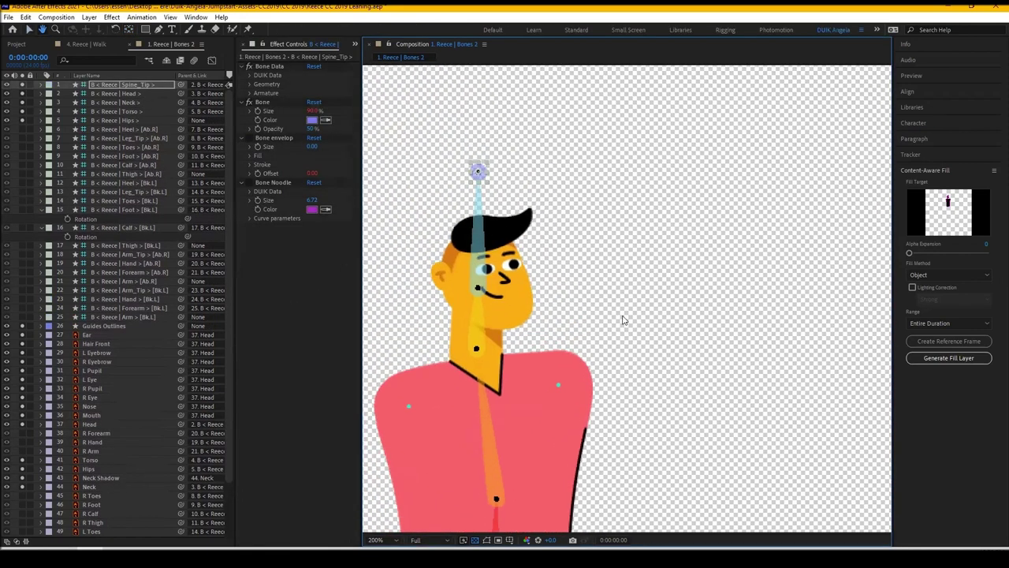
{"action": "left_click_drag", "start_coordinate": [482, 180], "coordinate": [483, 227]}
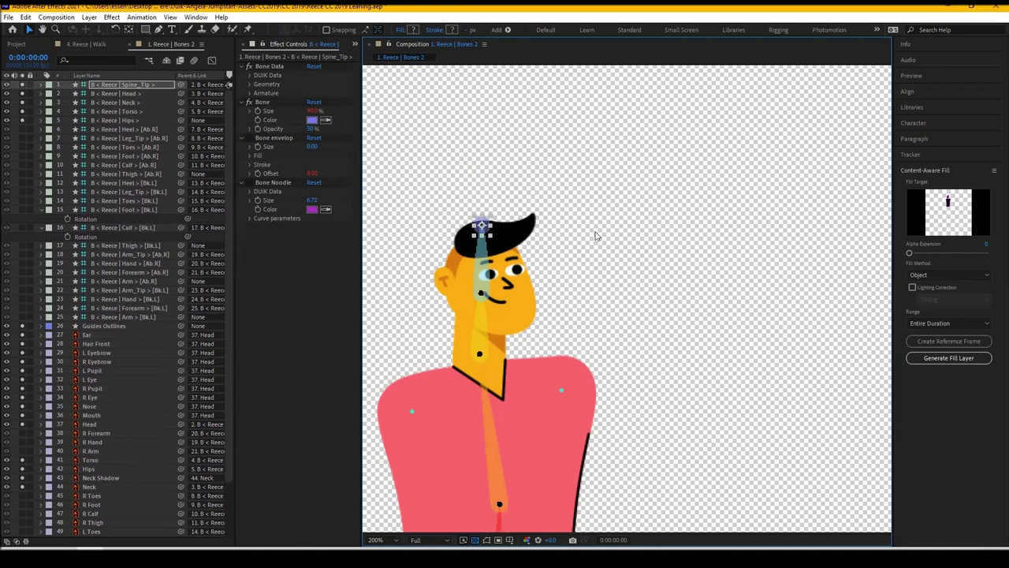
{"action": "left_click", "coordinate": [113, 121]}
{"action": "left_click", "coordinate": [121, 85], "text": "shift"}
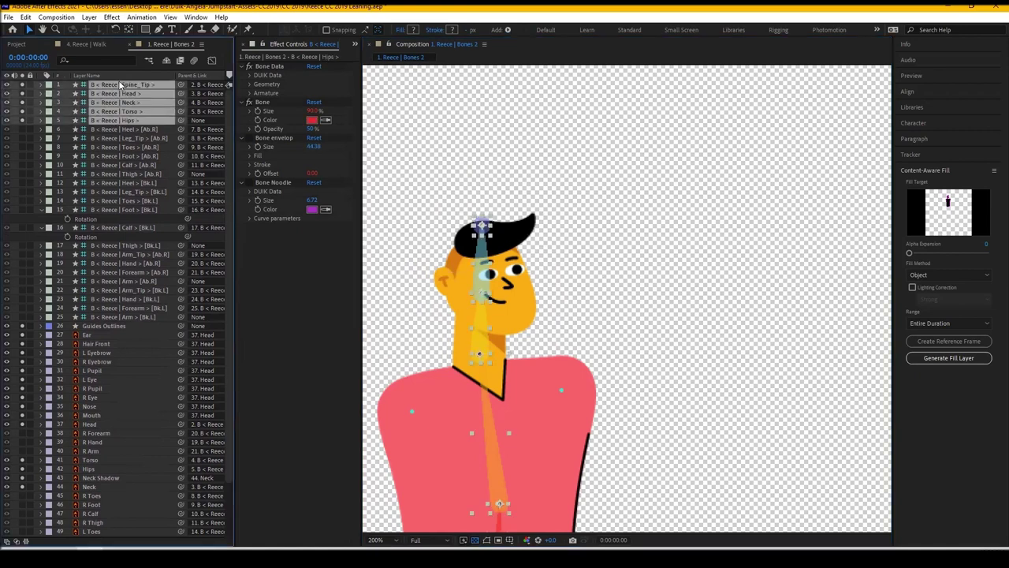
In Duik Bone settings, pick pale pink FFEAF0 and apply it to the selected spine bones
{"action": "left_click", "coordinate": [281, 49]}
{"action": "scroll", "coordinate": [284, 49], "scroll_direction": "down", "scroll_amount": 1}
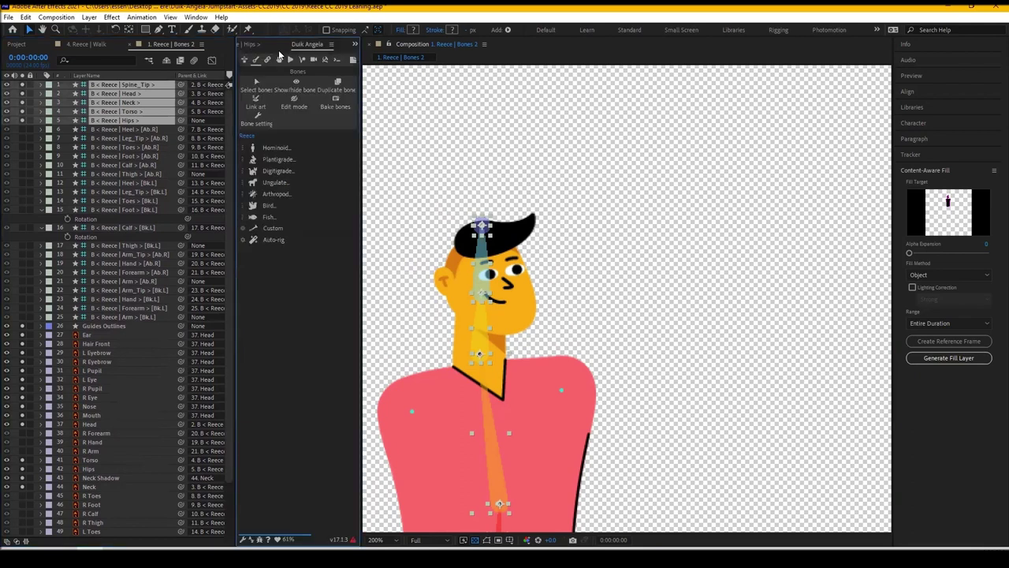
{"action": "left_click", "coordinate": [258, 124]}
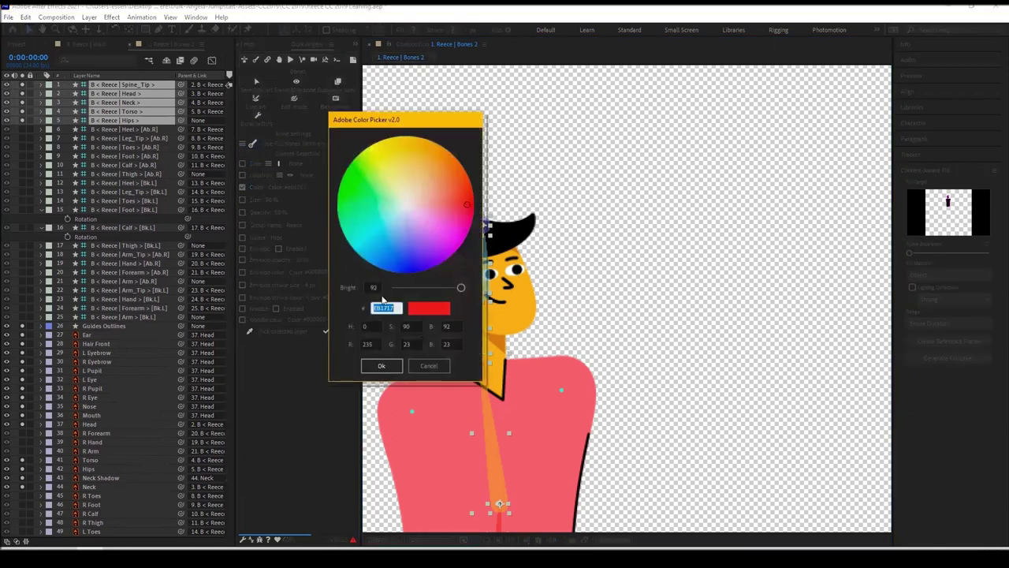
{"action": "mouse_move", "coordinate": [460, 290]}
{"action": "left_mouse_down"}
{"action": "mouse_move", "coordinate": [439, 285]}
{"action": "mouse_move", "coordinate": [471, 286]}
{"action": "left_mouse_up"}
{"action": "left_click", "coordinate": [410, 209]}
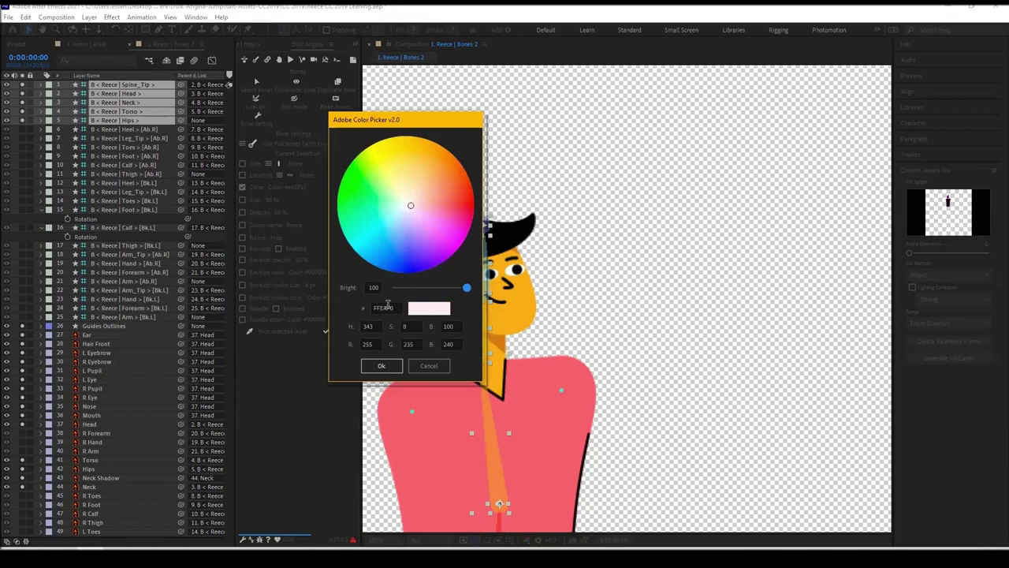
{"action": "left_click", "coordinate": [381, 365]}
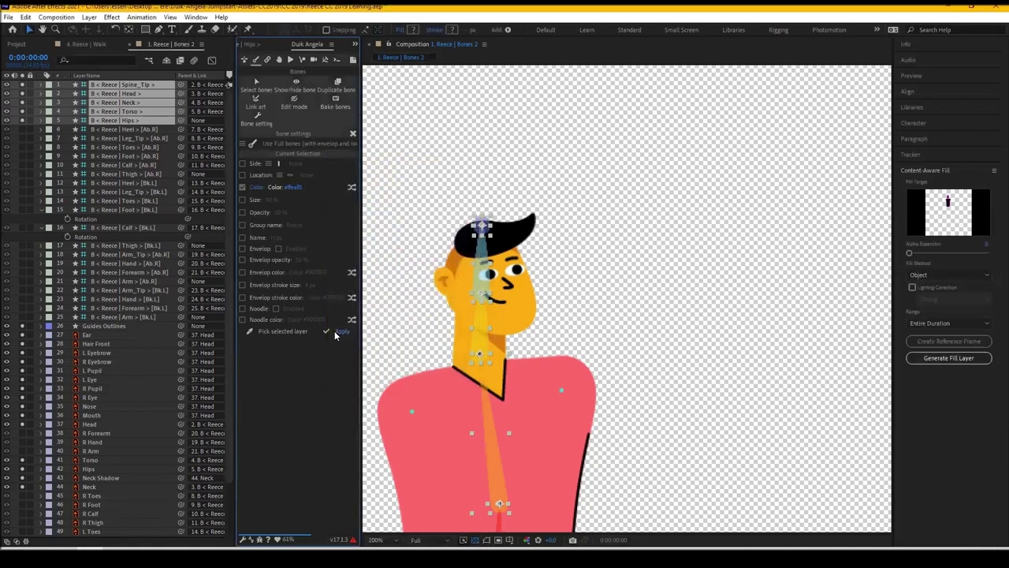
{"action": "left_click", "coordinate": [335, 331]}
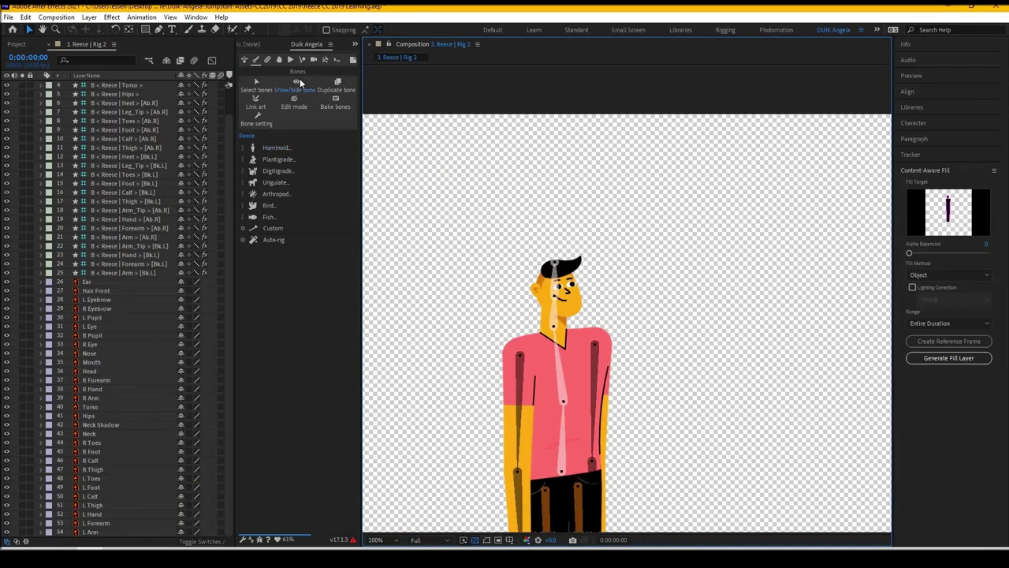
Select bone layers 4 to 25 and run Duik Auto-rig with Hide layer controls
{"action": "left_click", "coordinate": [257, 80]}
{"action": "left_click", "coordinate": [257, 79]}
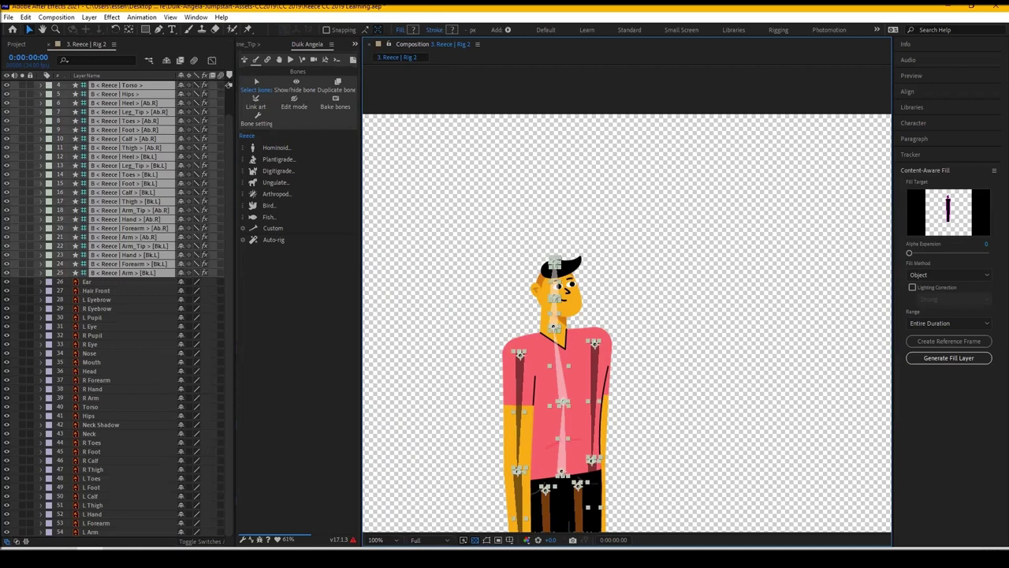
{"action": "left_click", "coordinate": [268, 245]}
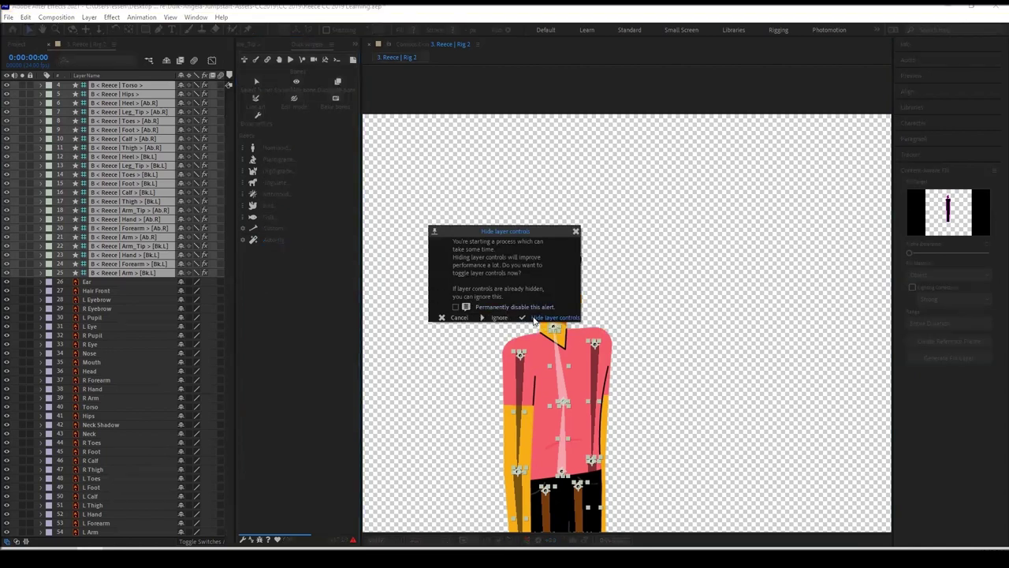
{"action": "left_click", "coordinate": [544, 317]}
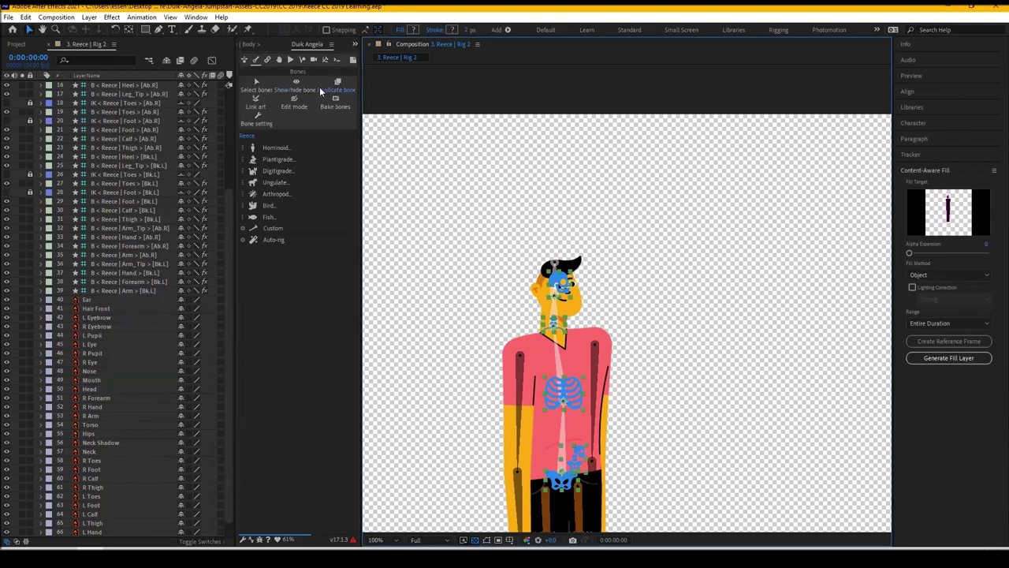
Show controller Positions, leave out Torso and Hips, and apply Duik's Add zero so Positions read 0,0
{"action": "left_click", "coordinate": [298, 82]}
{"action": "left_click", "coordinate": [297, 82]}
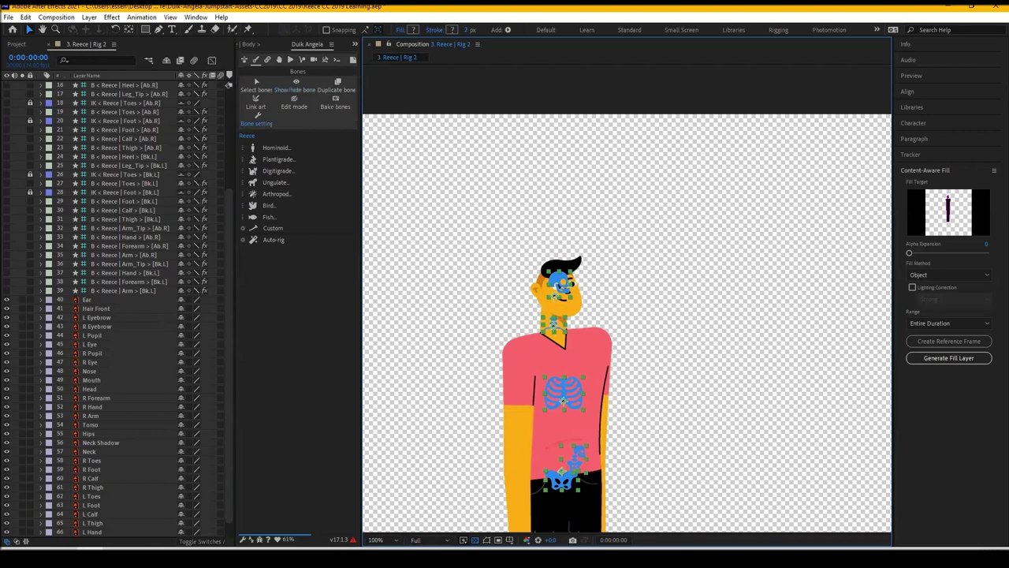
{"action": "scroll", "coordinate": [82, 269], "scroll_direction": "up", "scroll_amount": 5}
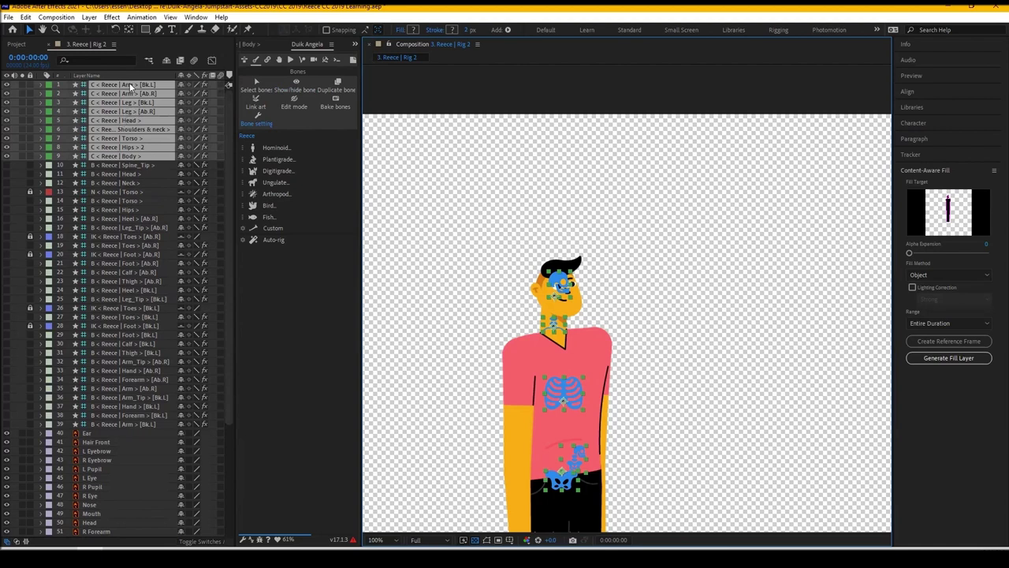
{"action": "key", "text": "p"}
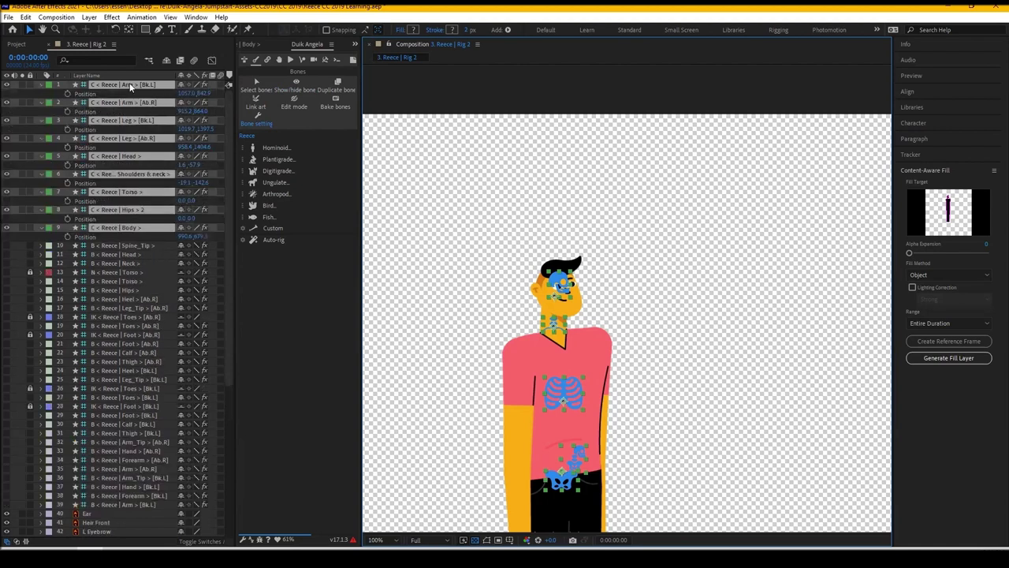
{"action": "left_click", "coordinate": [112, 192], "text": "ctrl"}
{"action": "left_click", "coordinate": [118, 211], "text": "ctrl"}
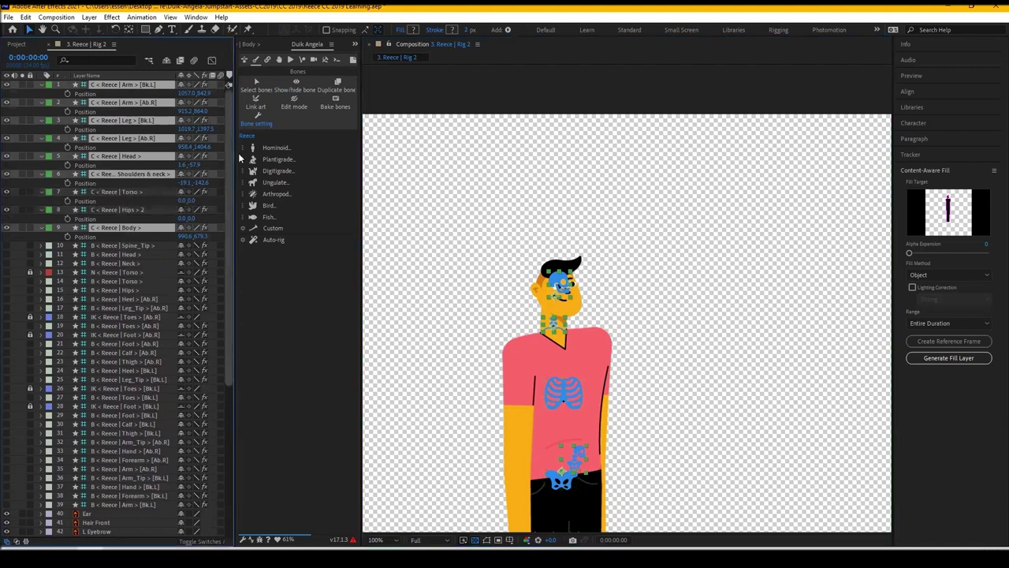
{"action": "left_click", "coordinate": [265, 60]}
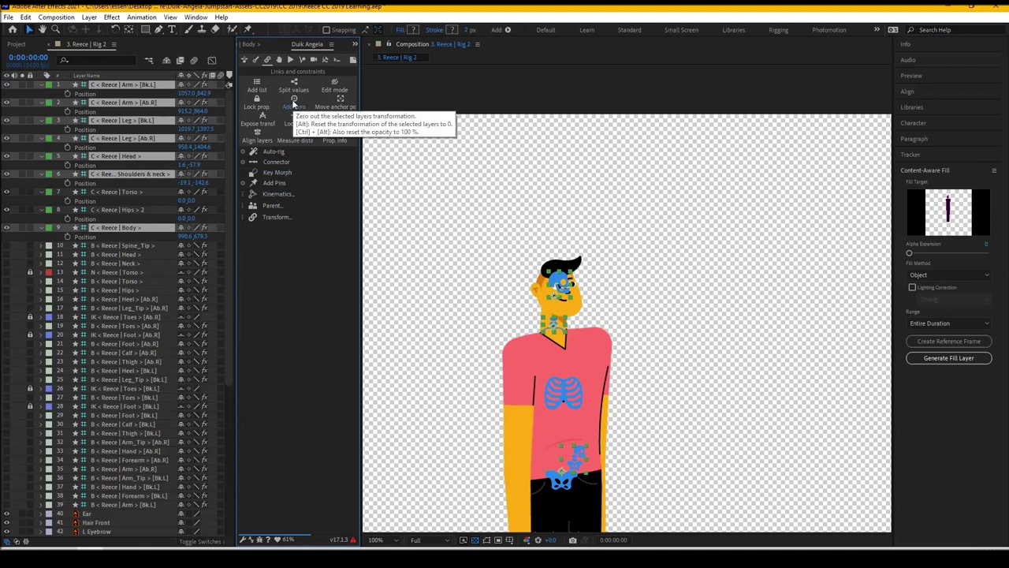
{"action": "left_click", "coordinate": [294, 103]}
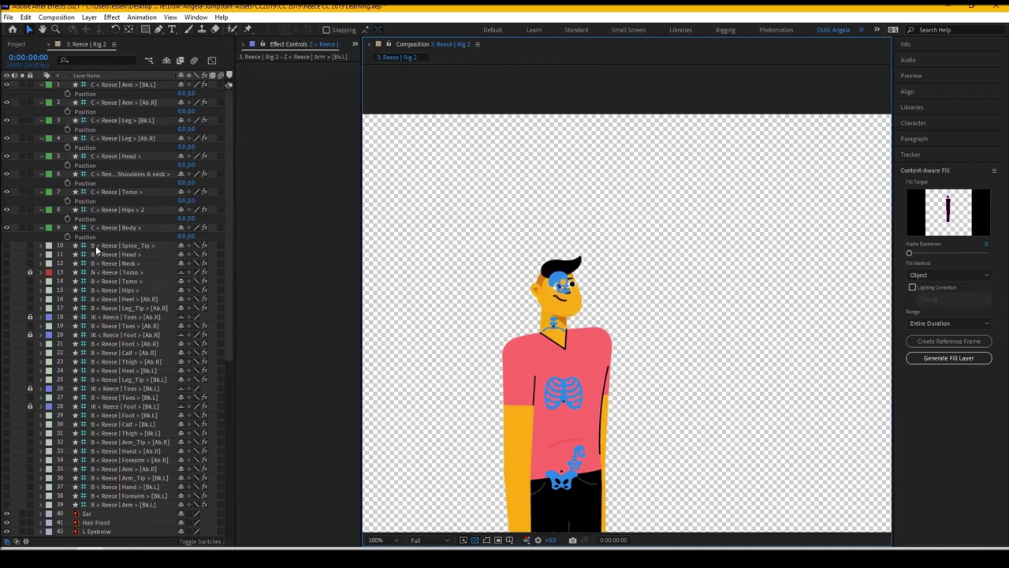
Lock the bone layers, mark art and bone layers shy, and enable Hide Shy Layers
{"action": "left_click_drag", "start_coordinate": [31, 248], "coordinate": [29, 544]}
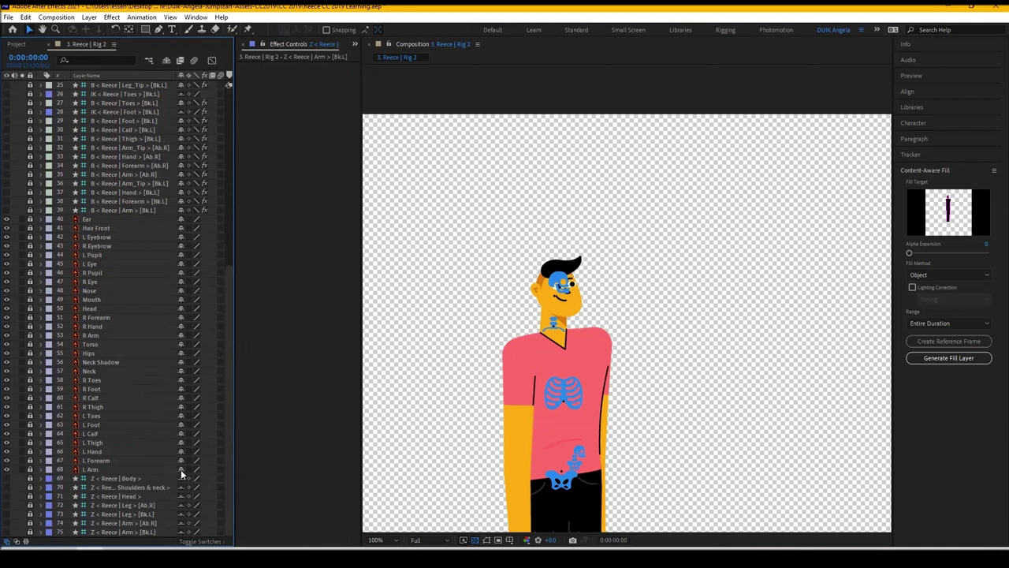
{"action": "left_click_drag", "start_coordinate": [181, 473], "coordinate": [181, 220]}
{"action": "scroll", "coordinate": [131, 295], "scroll_direction": "up", "scroll_amount": 5}
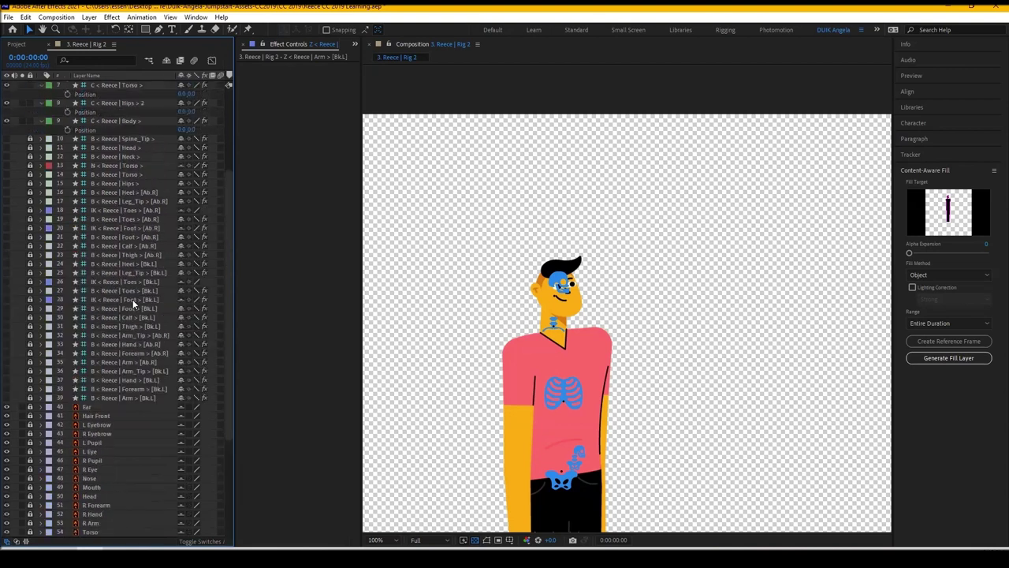
{"action": "scroll", "coordinate": [133, 298], "scroll_direction": "up", "scroll_amount": 3}
{"action": "left_click_drag", "start_coordinate": [179, 251], "coordinate": [179, 288]}
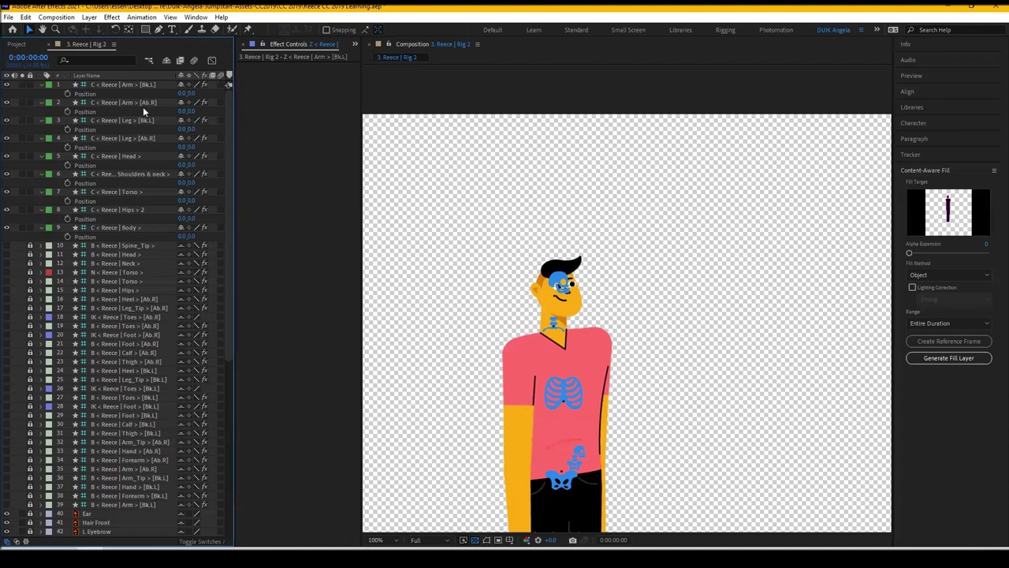
{"action": "left_click", "coordinate": [166, 60]}
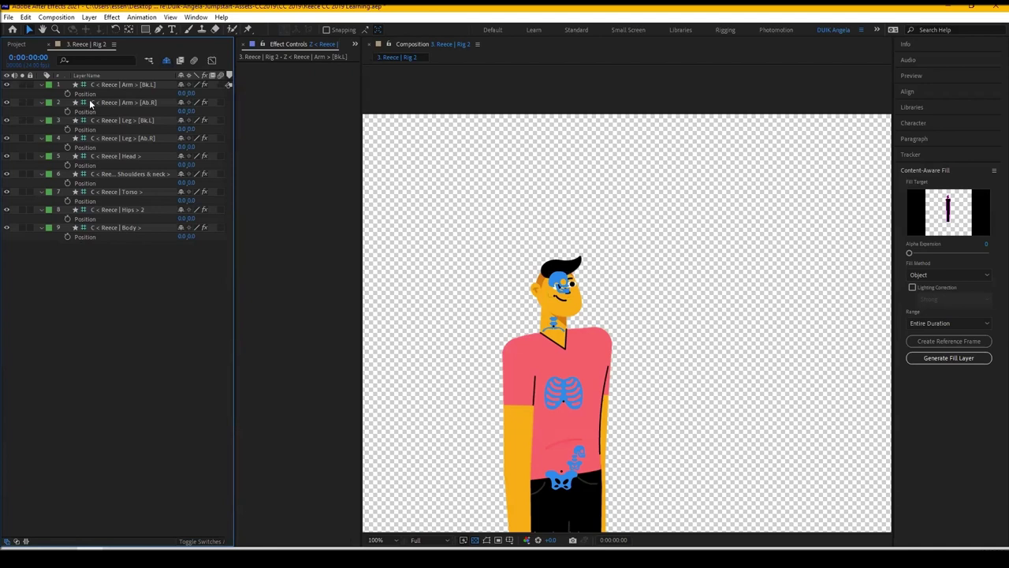
Set the Head controller's icon Position to -172,0 so the skull sits left of the head
{"action": "left_click", "coordinate": [114, 157]}
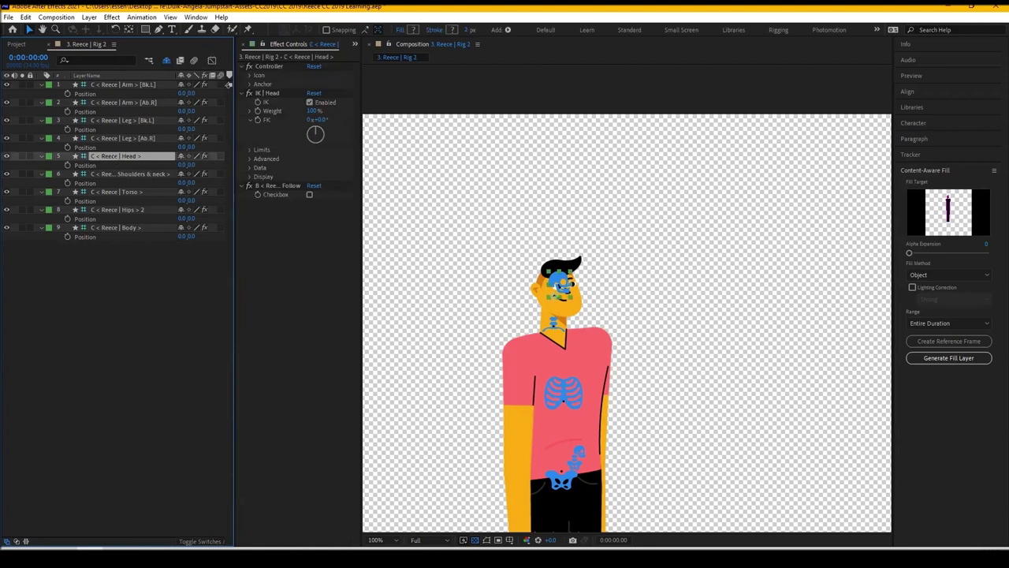
{"action": "left_click", "coordinate": [249, 76]}
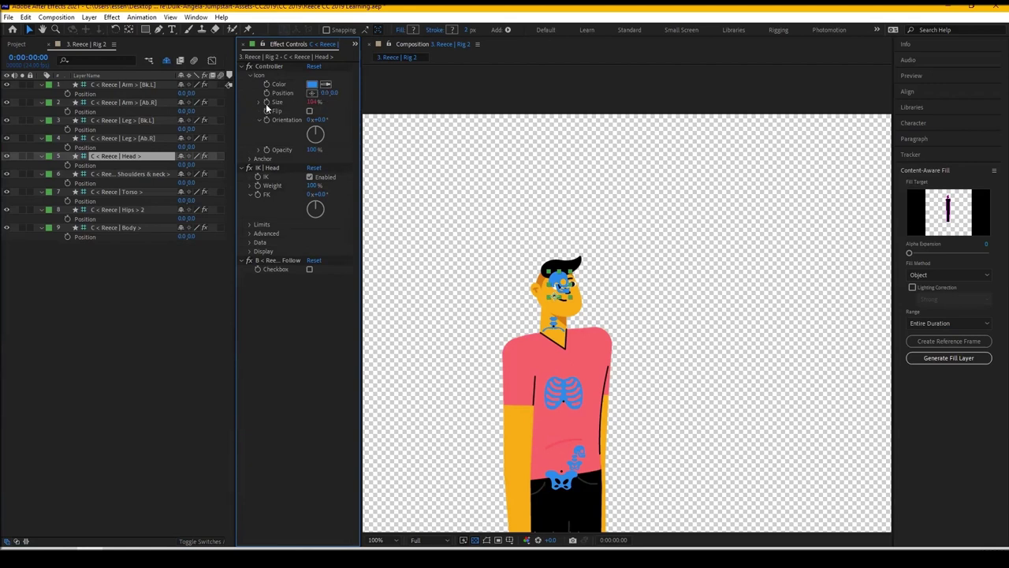
{"action": "left_click_drag", "start_coordinate": [324, 92], "coordinate": [259, 120]}
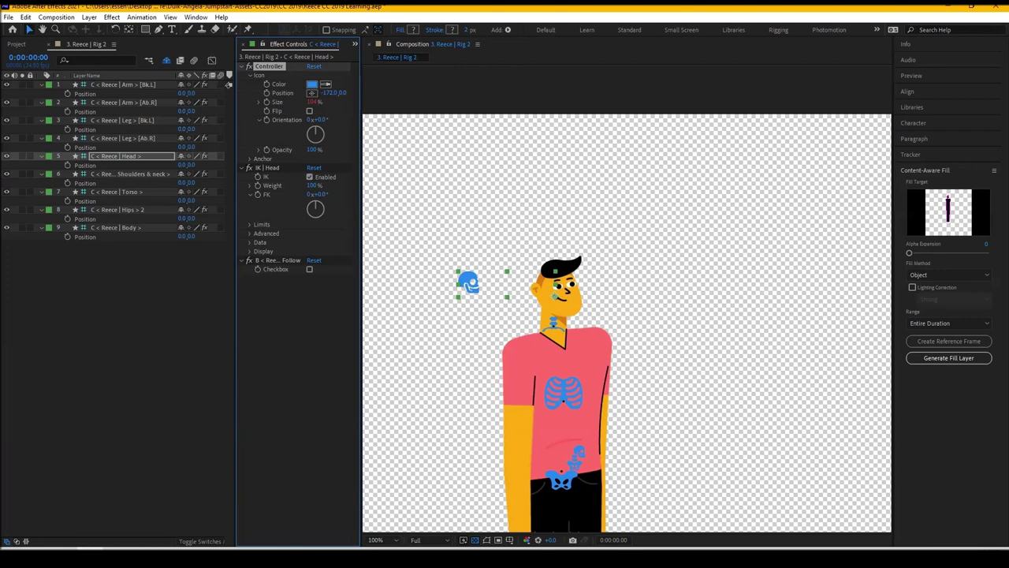
{"action": "key", "text": "comma"}
{"action": "key", "text": "period"}
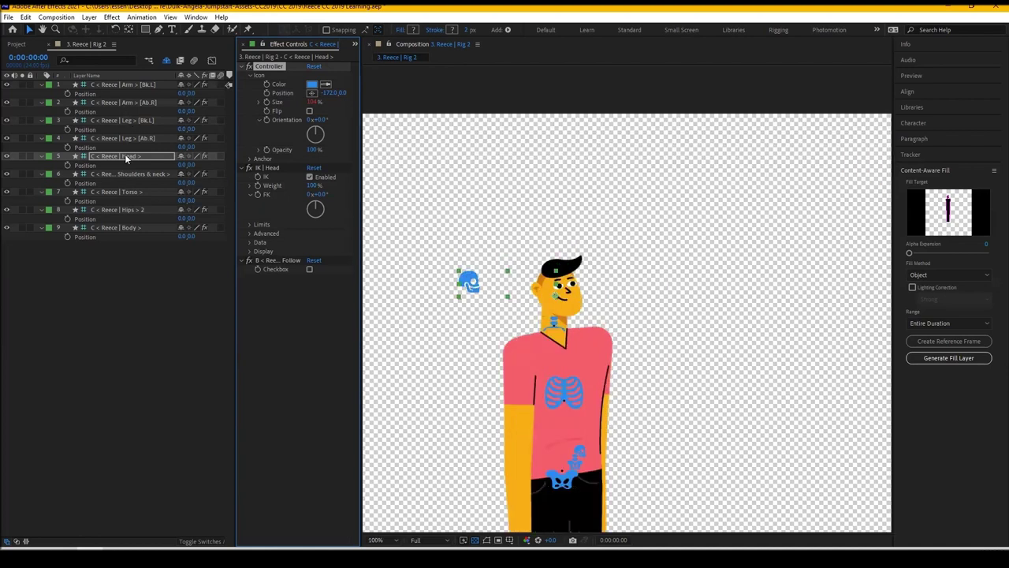
Colour the Torso controller's rib cage icon white, then drag it to test bending the upper body
{"action": "left_click", "coordinate": [123, 194]}
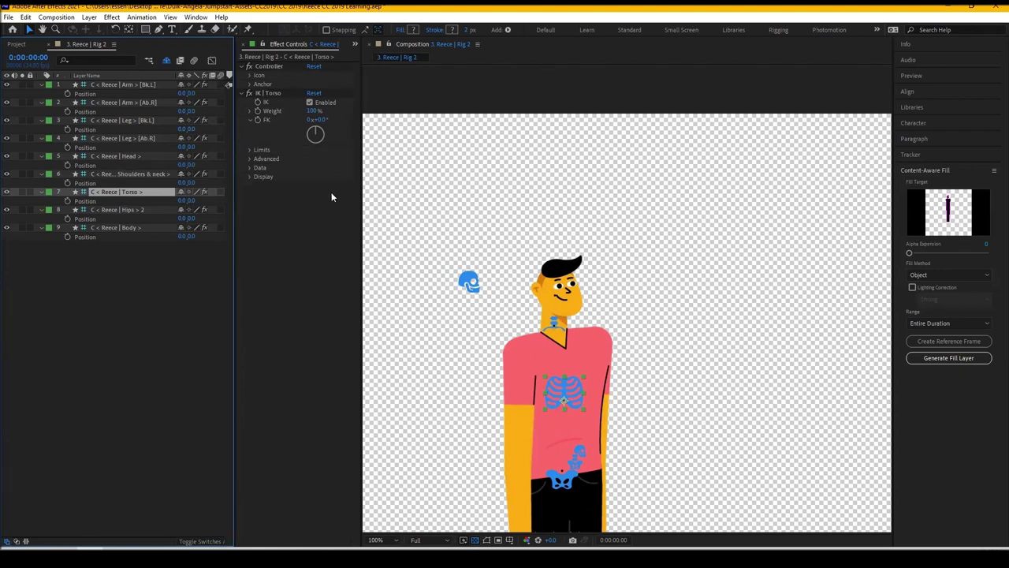
{"action": "left_click", "coordinate": [250, 76]}
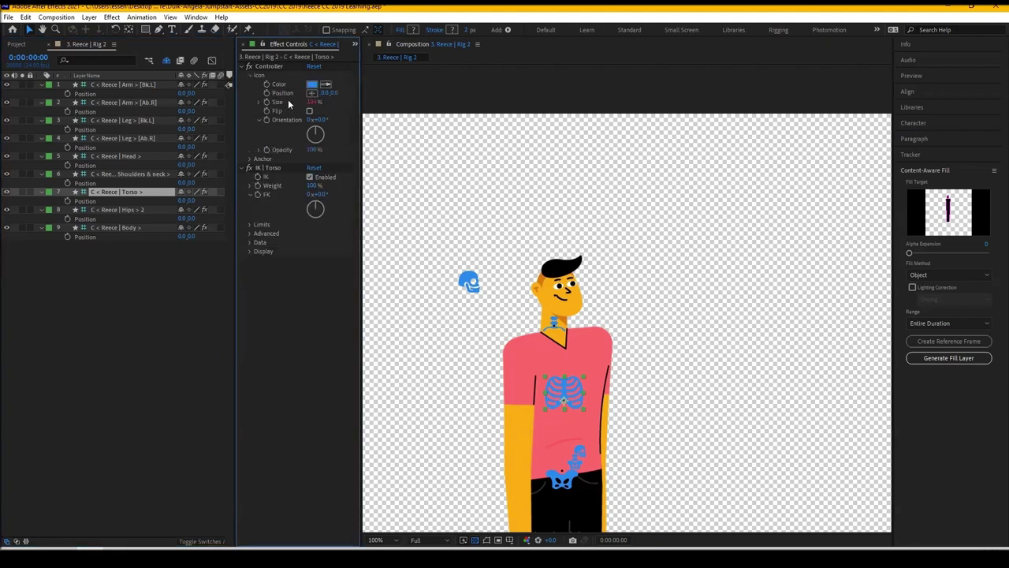
{"action": "left_click", "coordinate": [311, 83]}
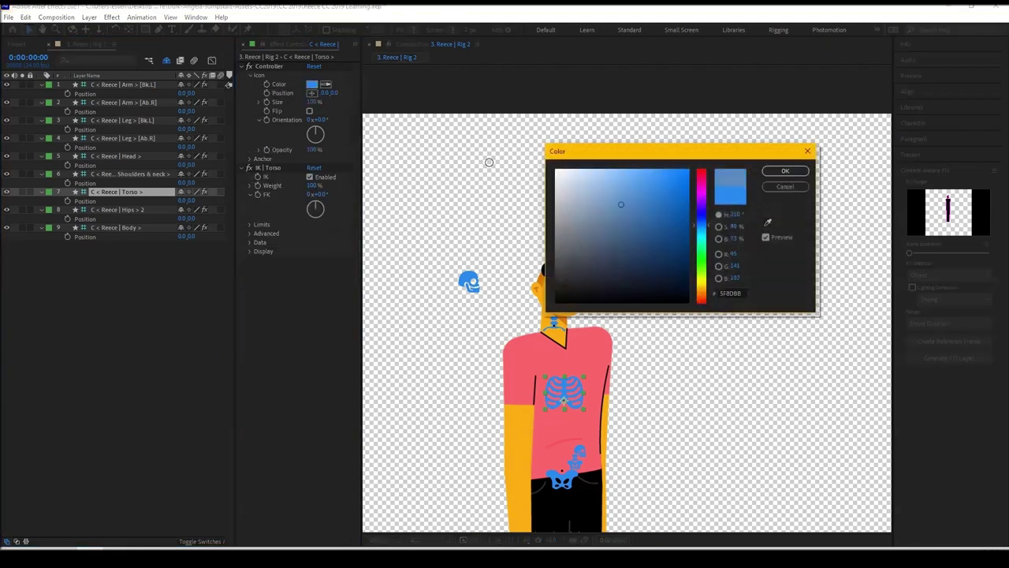
{"action": "left_click_drag", "start_coordinate": [470, 158], "coordinate": [473, 153]}
{"action": "left_click", "coordinate": [778, 173]}
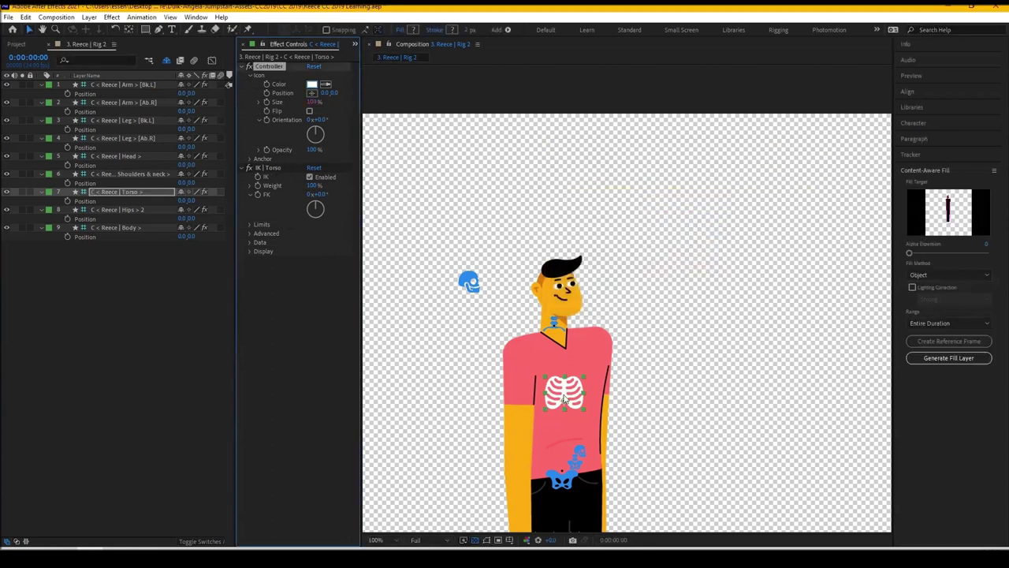
{"action": "mouse_move", "coordinate": [560, 398]}
{"action": "left_mouse_down"}
{"action": "mouse_move", "coordinate": [548, 402]}
{"action": "mouse_move", "coordinate": [583, 378]}
{"action": "mouse_move", "coordinate": [564, 392]}
{"action": "left_mouse_up"}
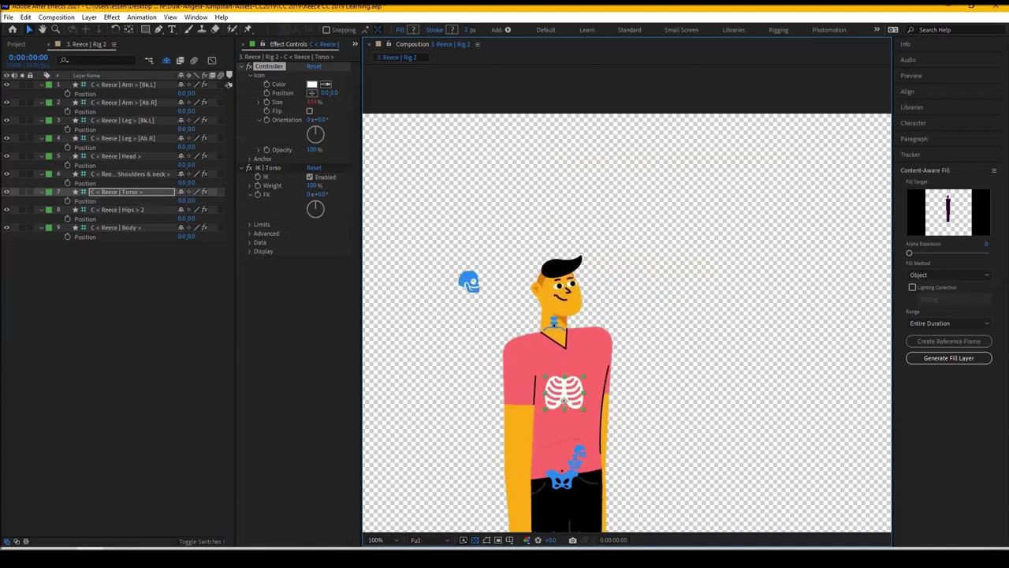
Move the Body controller icon to -274,0, left of the hips, and enlarge it to 240%
{"action": "left_click", "coordinate": [130, 228]}
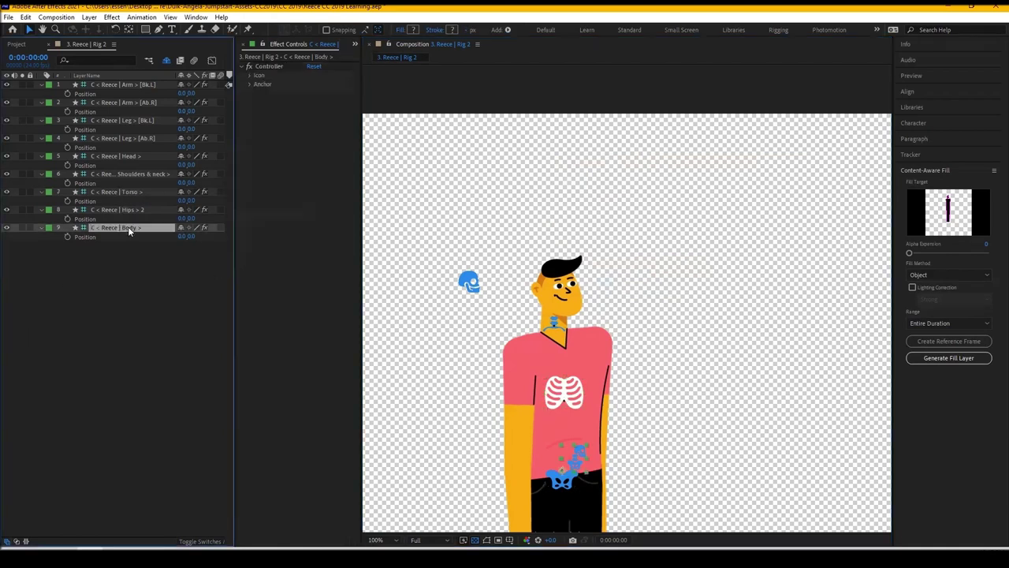
{"action": "left_click", "coordinate": [251, 76]}
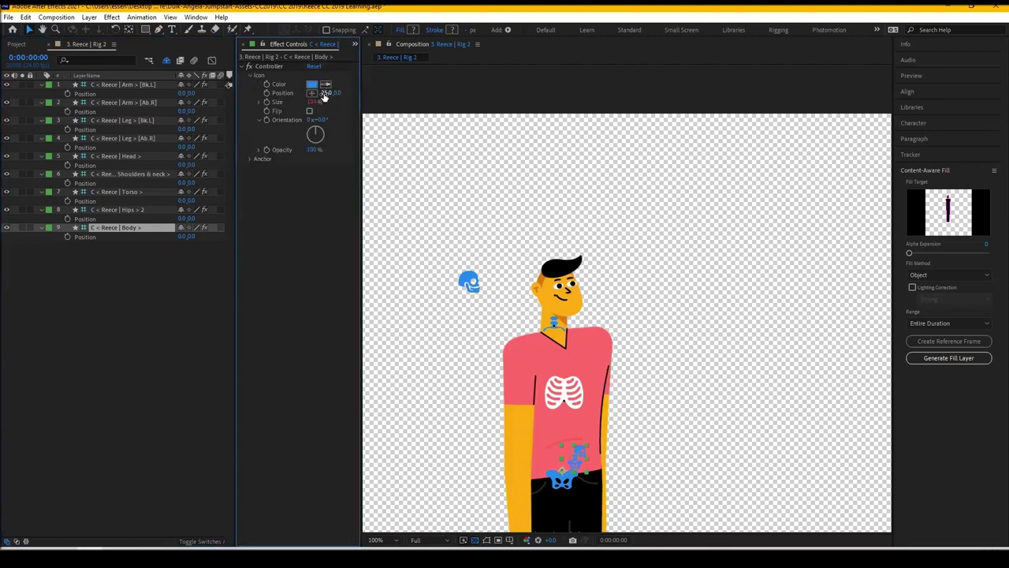
{"action": "left_click_drag", "start_coordinate": [325, 93], "coordinate": [126, 93]}
{"action": "left_click_drag", "start_coordinate": [228, 114], "coordinate": [311, 93]}
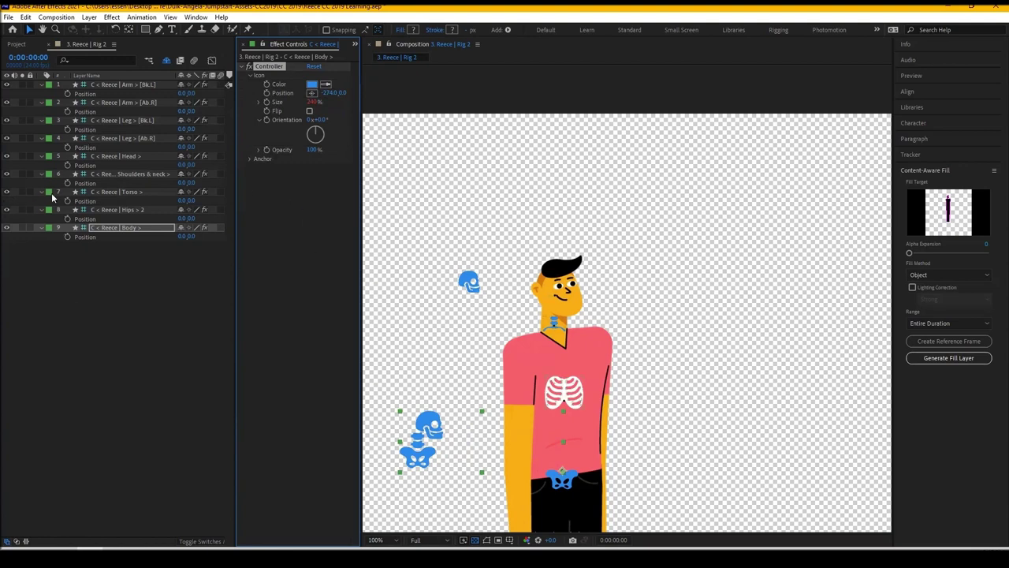
Rotate the Arm [Bk.L] hand icon to 180° and move it down toward the hand
{"action": "left_click", "coordinate": [468, 282]}
{"action": "scroll", "coordinate": [442, 294], "scroll_direction": "down", "scroll_amount": 2}
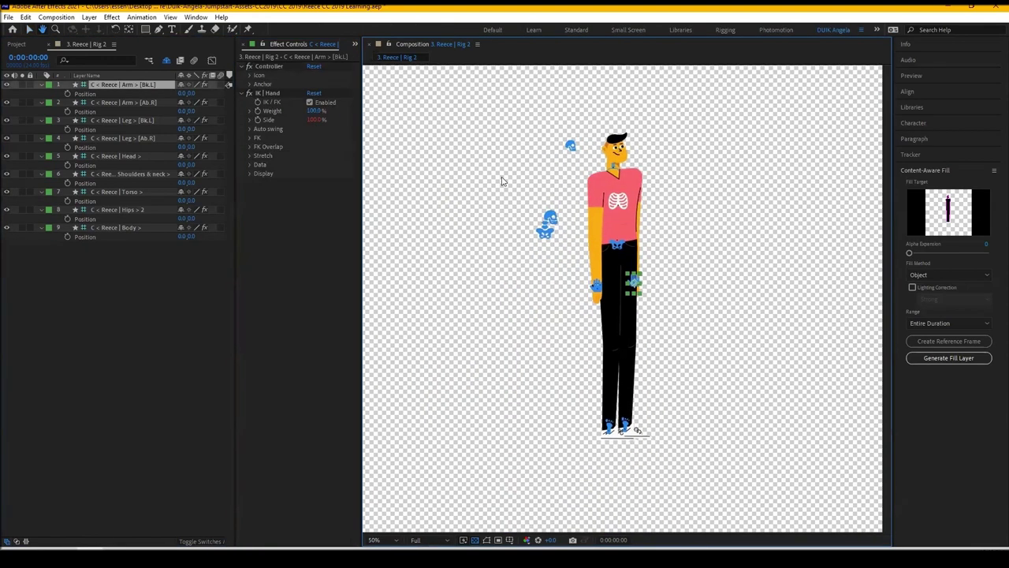
{"action": "scroll", "coordinate": [528, 197], "scroll_direction": "up", "scroll_amount": 4}
{"action": "left_click_drag", "start_coordinate": [531, 248], "coordinate": [425, 240]}
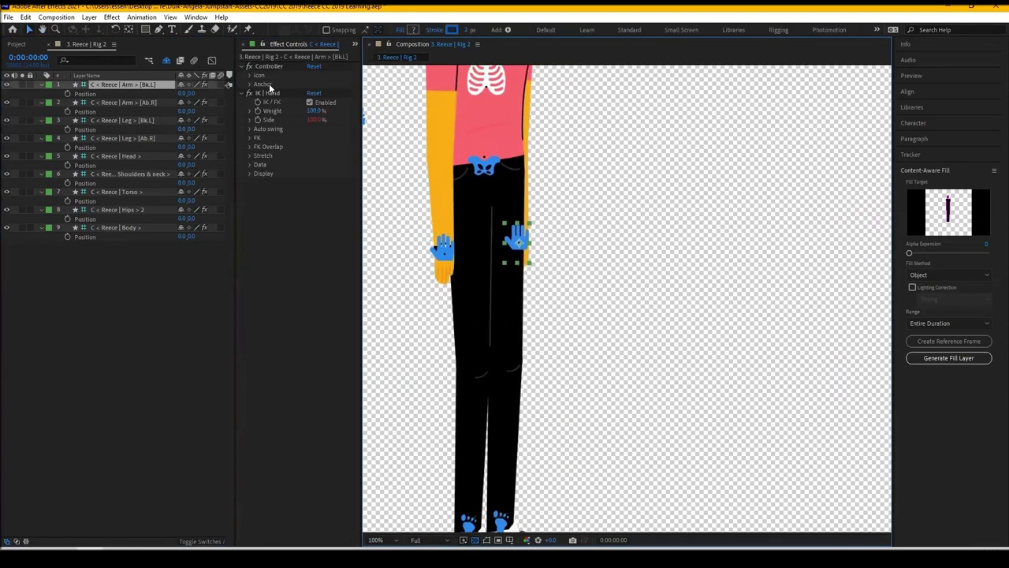
{"action": "left_click", "coordinate": [251, 73]}
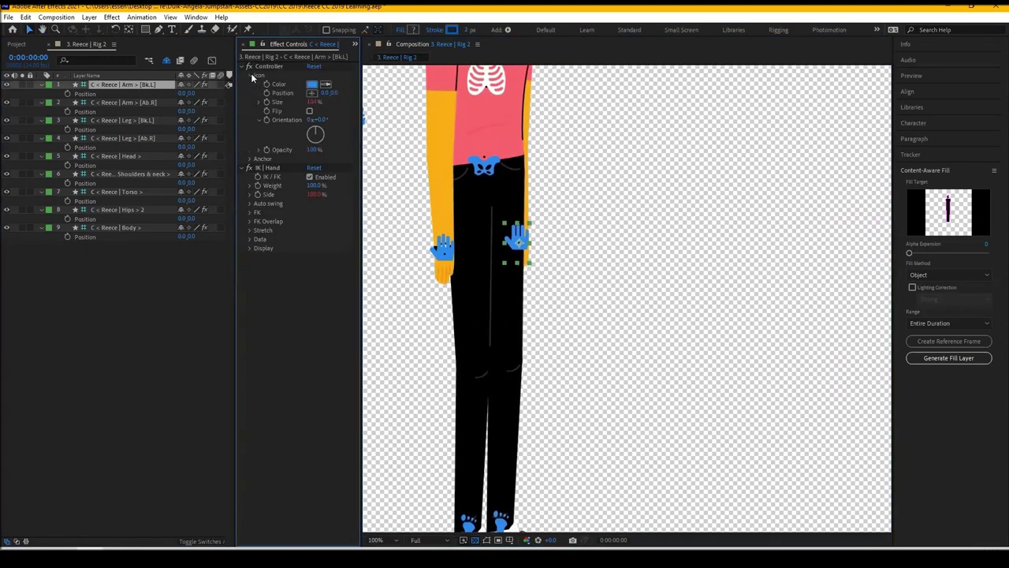
{"action": "left_click", "coordinate": [321, 120]}
{"action": "type", "text": "90"}
{"action": "key", "text": "Return"}
{"action": "left_click", "coordinate": [321, 120]}
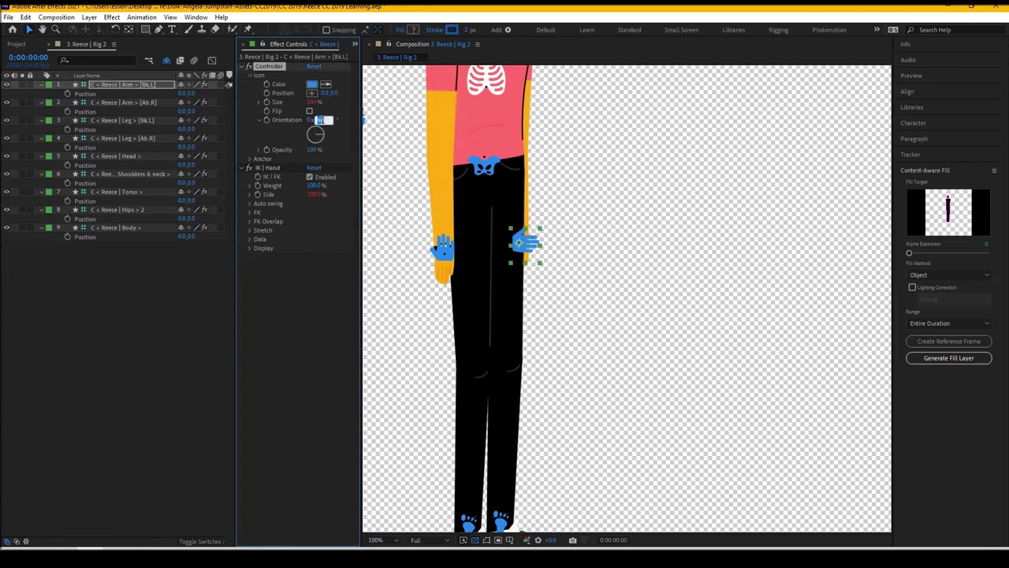
{"action": "type", "text": "180"}
{"action": "key", "text": "Return"}
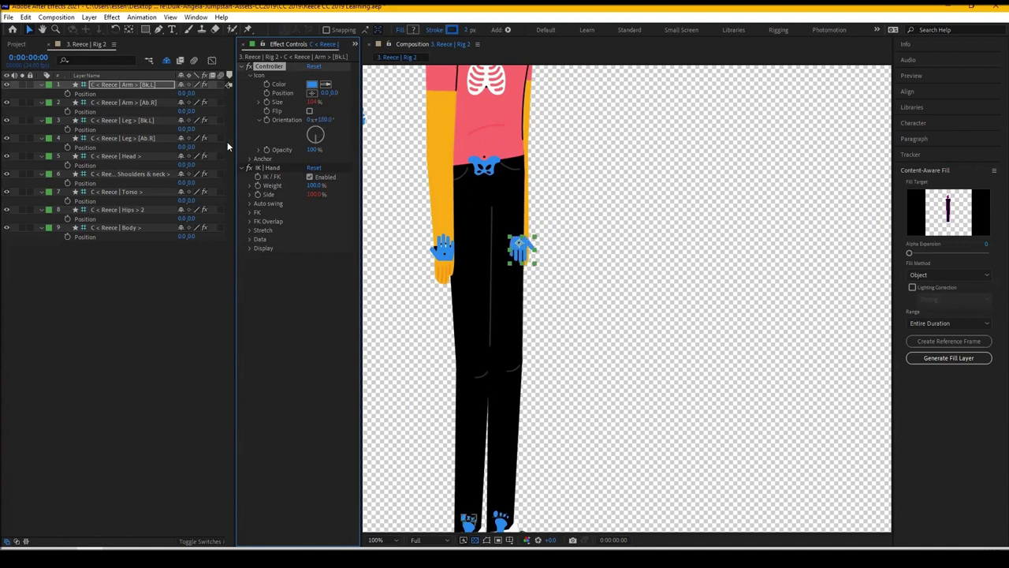
{"action": "left_click_drag", "start_coordinate": [333, 92], "coordinate": [374, 93]}
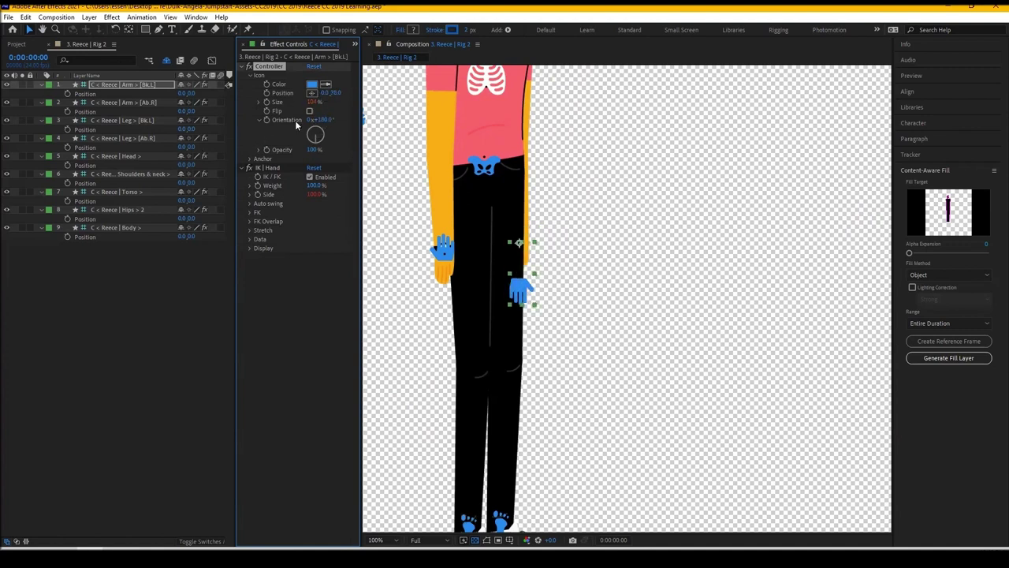
Rotate the Arm [Ab.R] hand icon to 180° and move it down toward the hand
{"action": "left_click", "coordinate": [130, 103]}
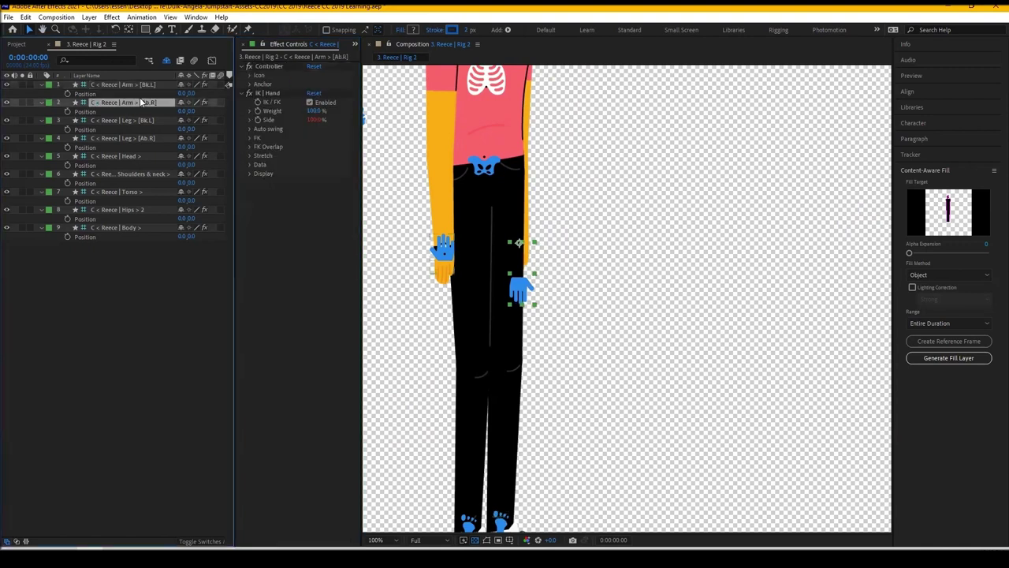
{"action": "left_click", "coordinate": [250, 76]}
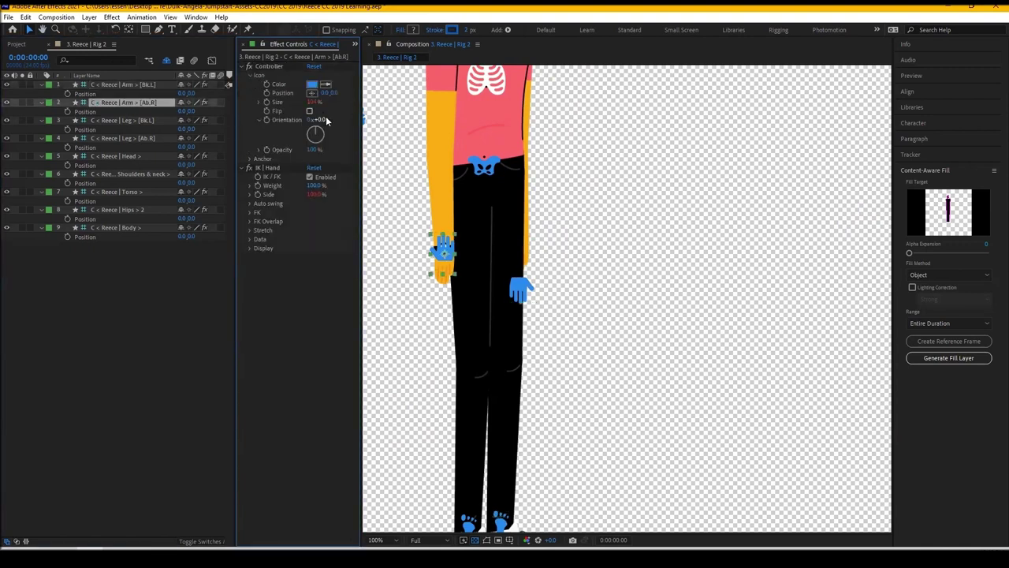
{"action": "left_click", "coordinate": [326, 119]}
{"action": "type", "text": "180"}
{"action": "key", "text": "Return"}
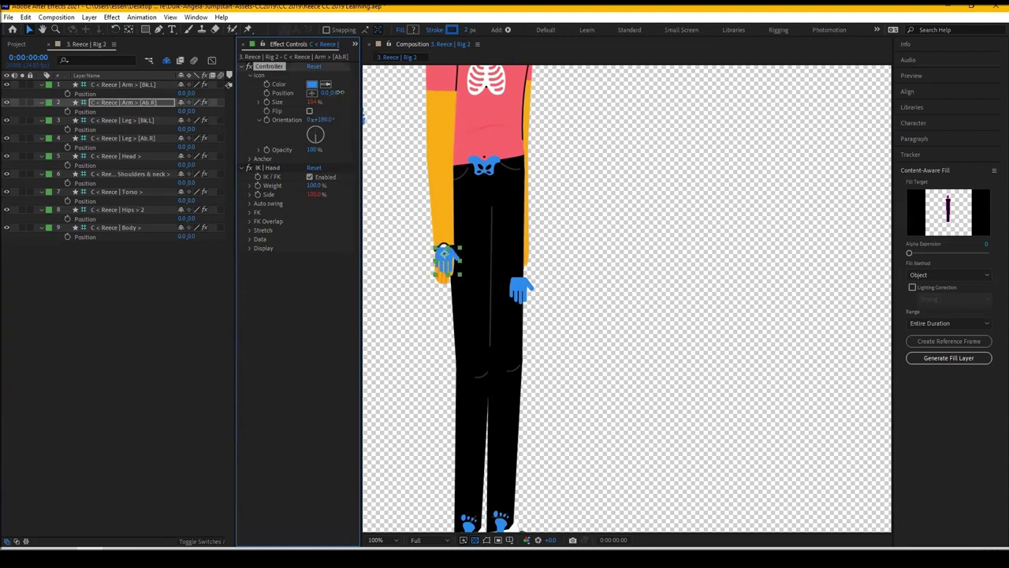
{"action": "left_click_drag", "start_coordinate": [342, 93], "coordinate": [379, 91]}
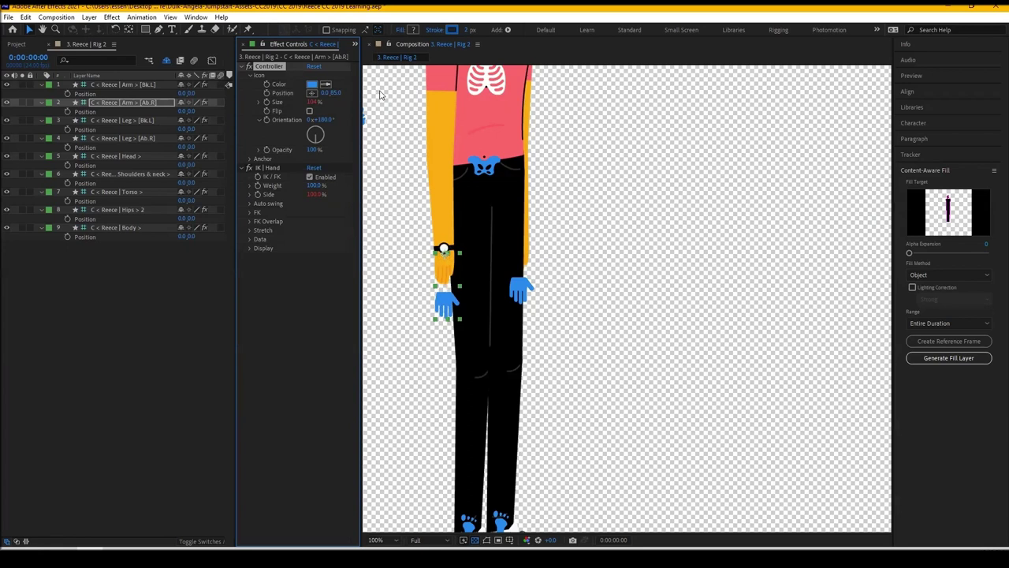
Fine-tune both hand icon positions, setting the Arm [Ab.R] icon offset to 0,76
{"action": "left_click", "coordinate": [134, 84]}
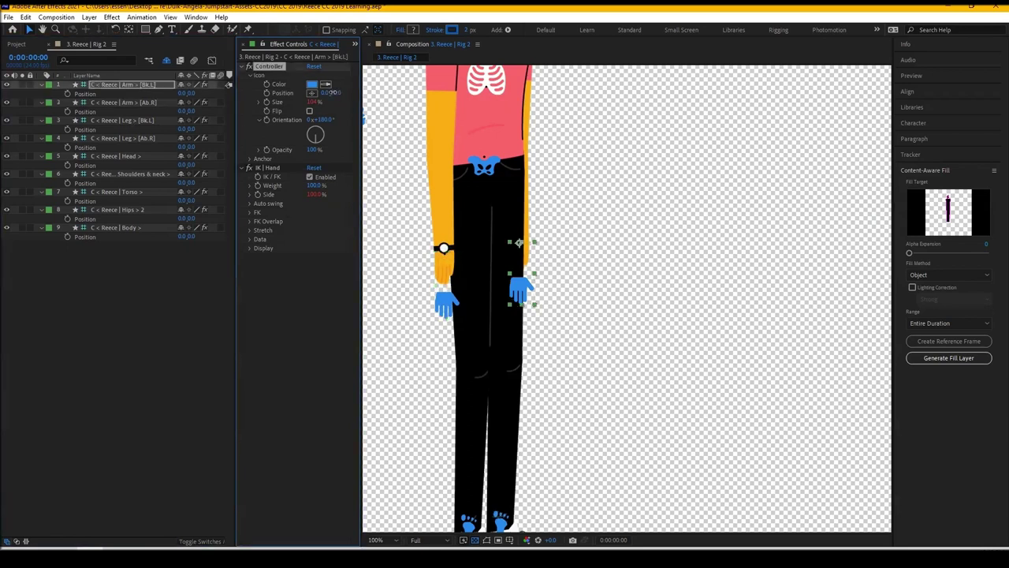
{"action": "left_click", "coordinate": [336, 93]}
{"action": "key", "text": "Return"}
{"action": "left_click", "coordinate": [132, 103]}
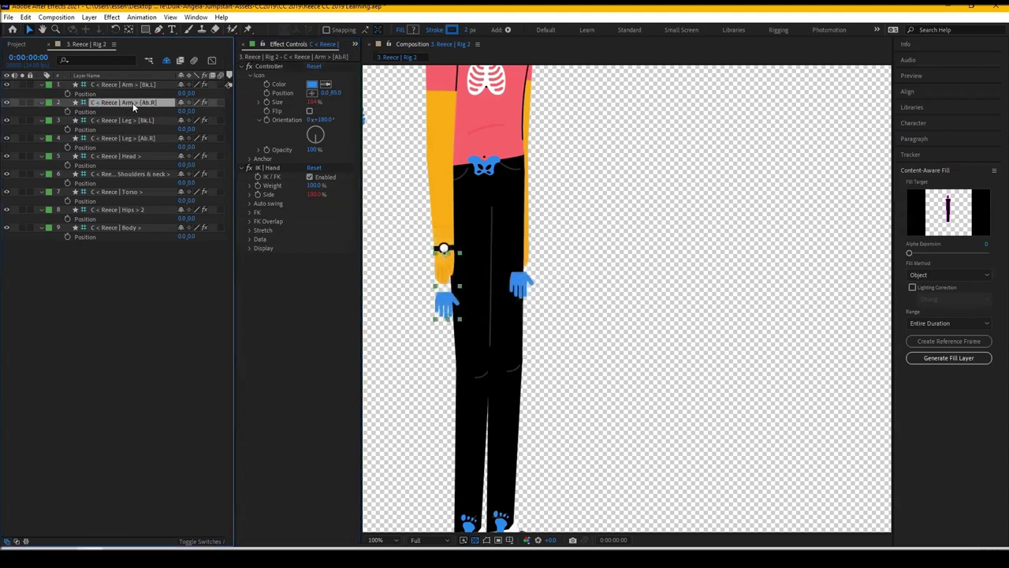
{"action": "left_click", "coordinate": [334, 92]}
{"action": "type", "text": "0"}
{"action": "key", "text": "Return"}
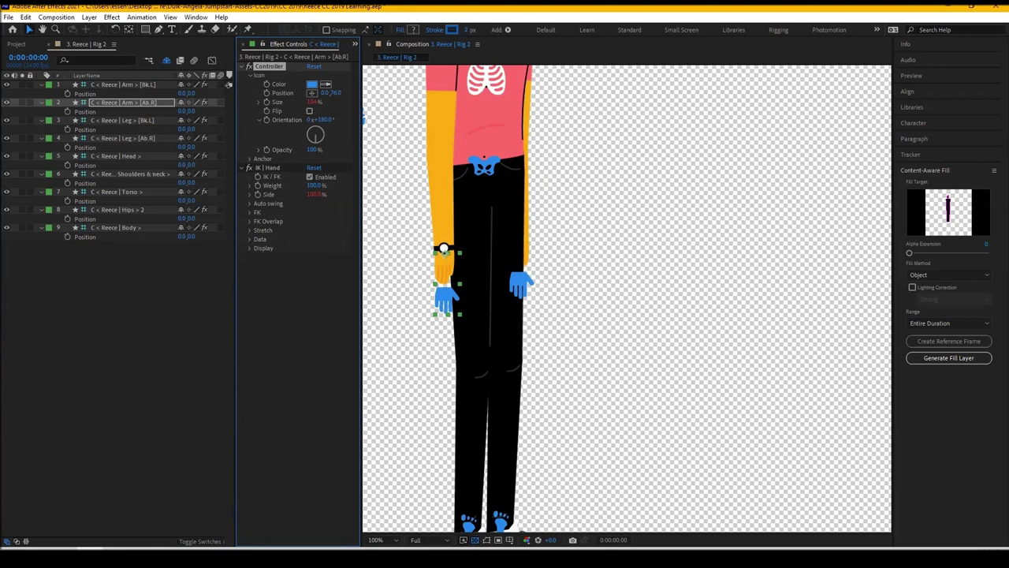
Rotate the Leg [Bk.L] foot icon 90° and move it below the shoe
{"action": "scroll", "coordinate": [448, 284], "scroll_direction": "down", "scroll_amount": 3}
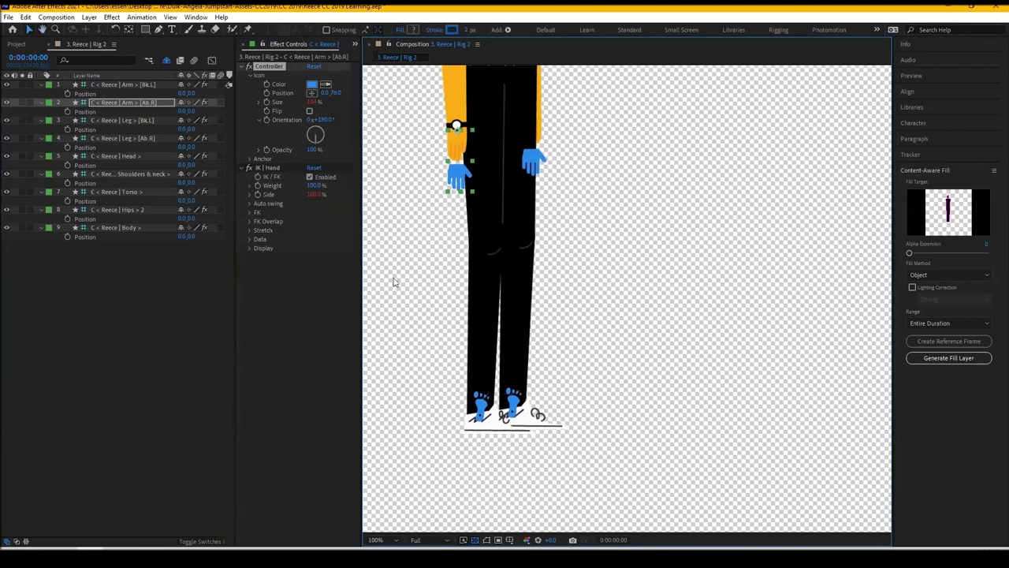
{"action": "left_click", "coordinate": [130, 122]}
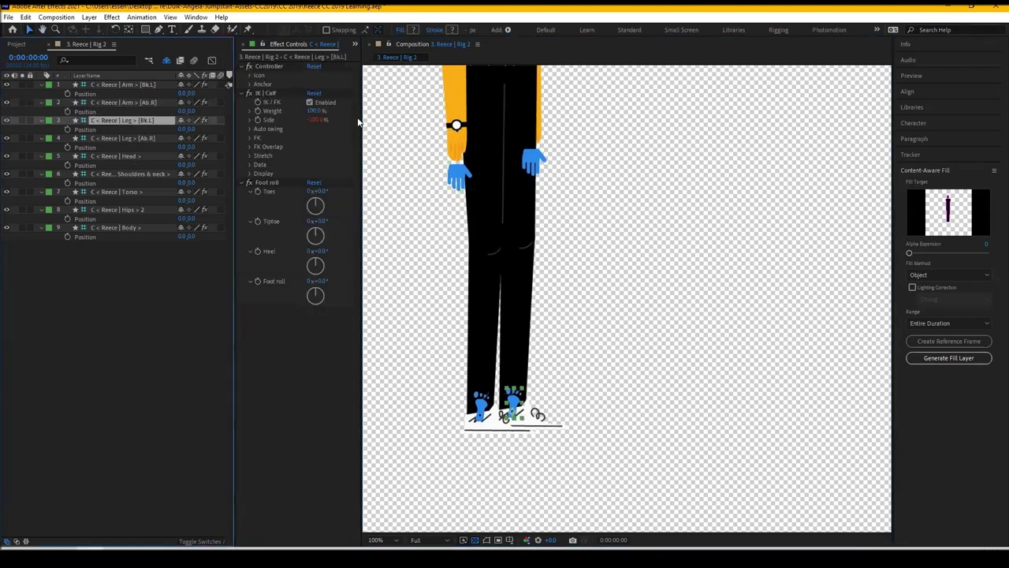
{"action": "left_click", "coordinate": [250, 76]}
{"action": "left_click", "coordinate": [319, 120]}
{"action": "type", "text": "90"}
{"action": "key", "text": "Return"}
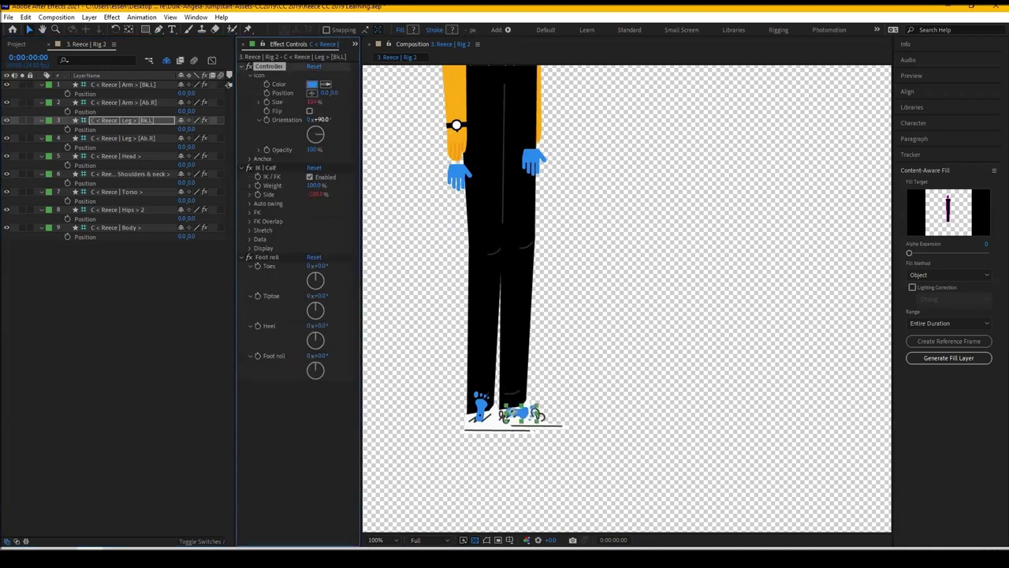
{"action": "left_click_drag", "start_coordinate": [332, 95], "coordinate": [361, 93]}
Rotate the Leg [Ab.R] foot icon 90° under the heel, then nudge Leg [Bk.L]'s icon to 32,50
{"action": "left_click", "coordinate": [126, 139], "text": "ctrl"}
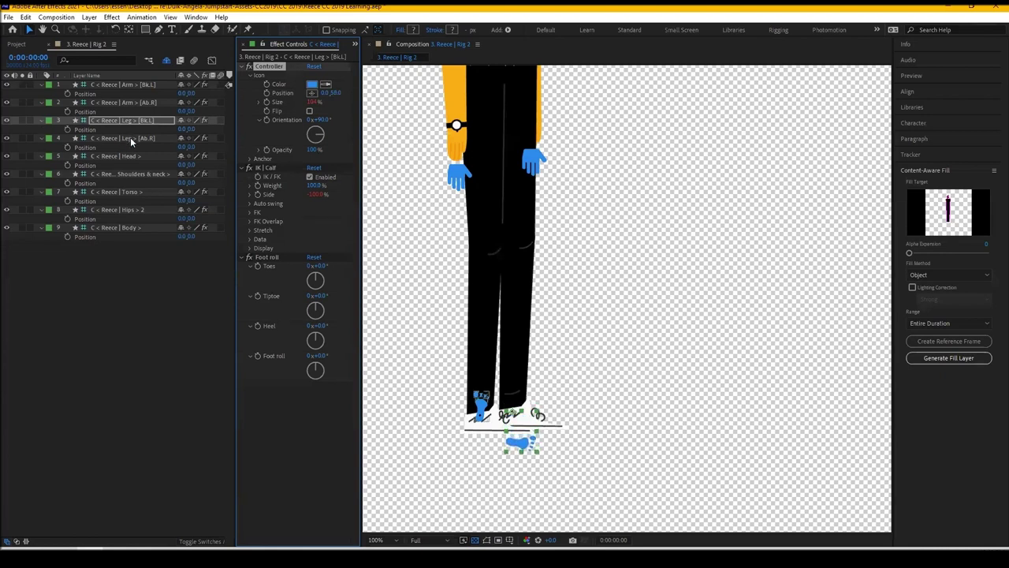
{"action": "left_click", "coordinate": [130, 139]}
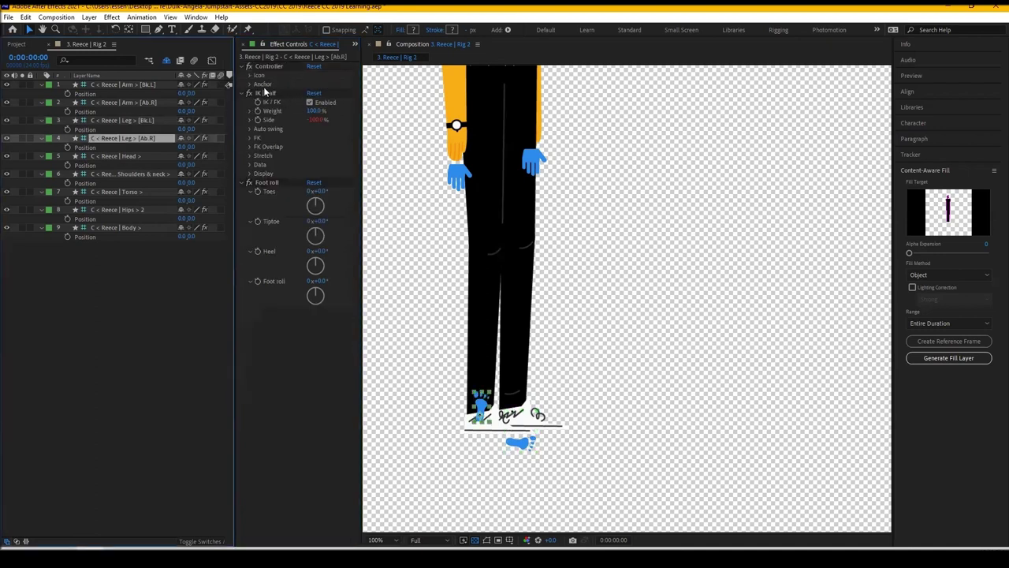
{"action": "left_click", "coordinate": [250, 76]}
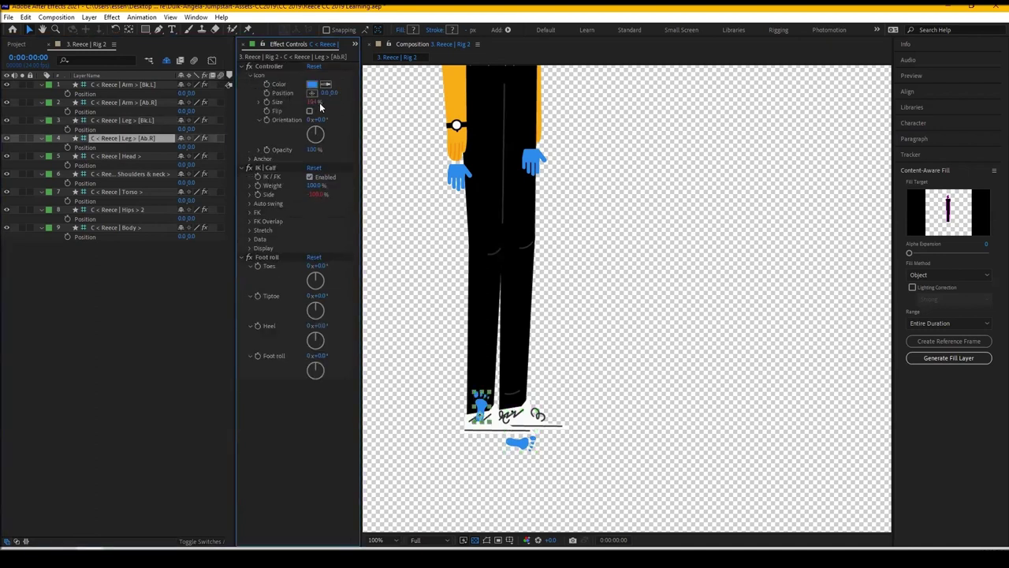
{"action": "left_click", "coordinate": [319, 119]}
{"action": "type", "text": "90"}
{"action": "key", "text": "Return"}
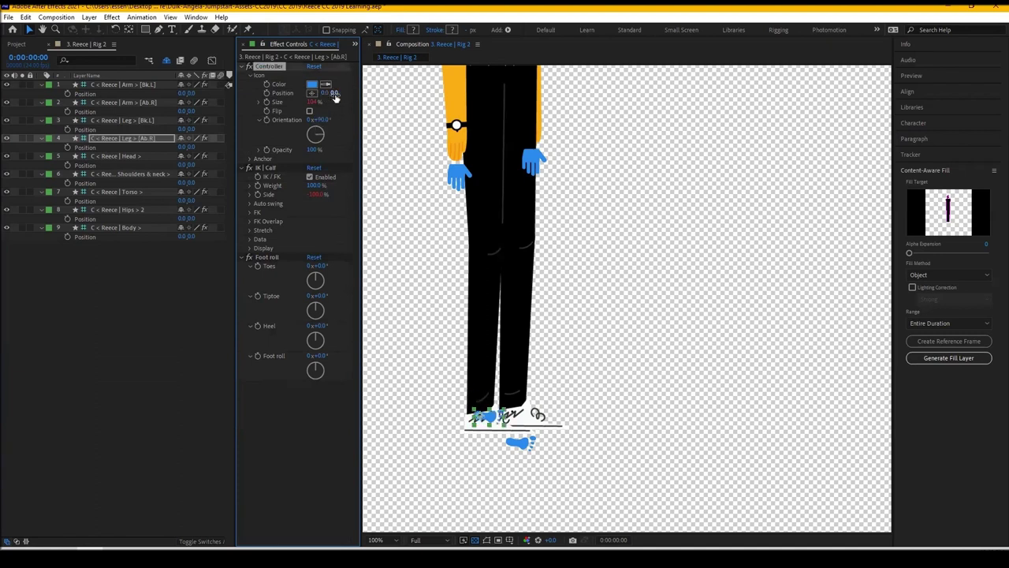
{"action": "left_click_drag", "start_coordinate": [335, 95], "coordinate": [358, 94]}
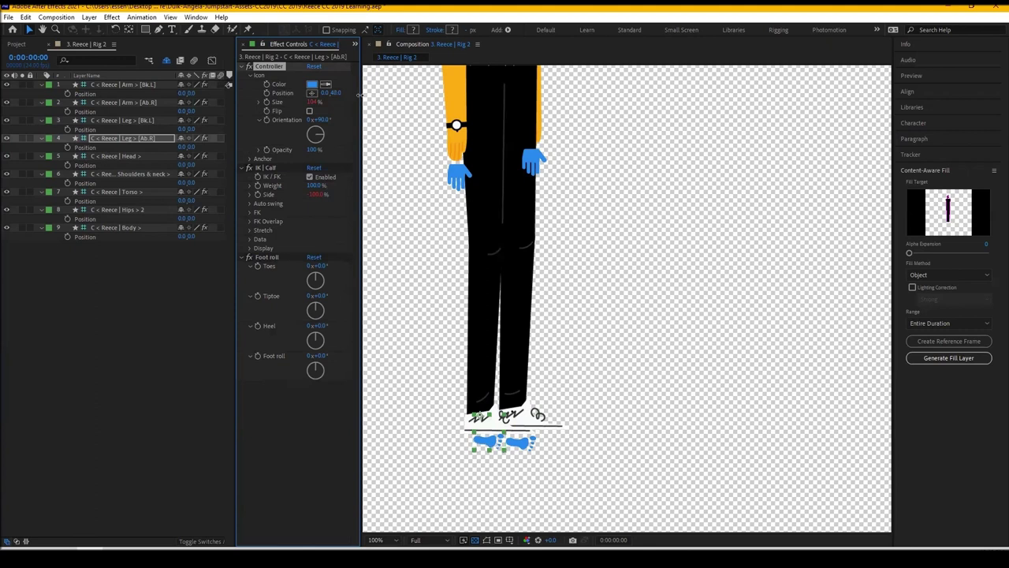
{"action": "left_click", "coordinate": [112, 121]}
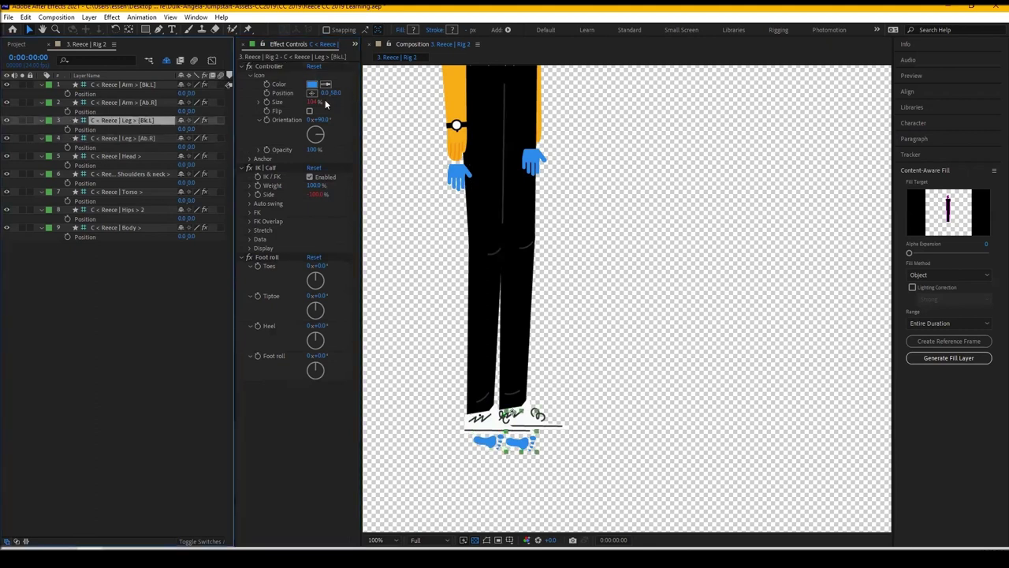
{"action": "left_click_drag", "start_coordinate": [324, 93], "coordinate": [337, 95]}
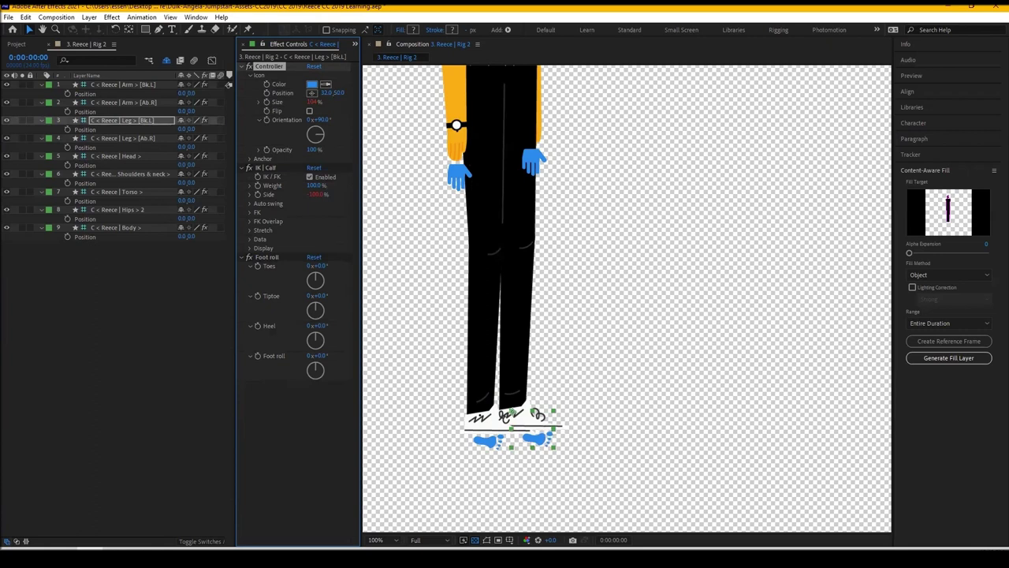
Collapse the layer properties and filter the timeline to show only 'size' properties
{"action": "key", "text": "ctrl+a"}
{"action": "key", "text": "u"}
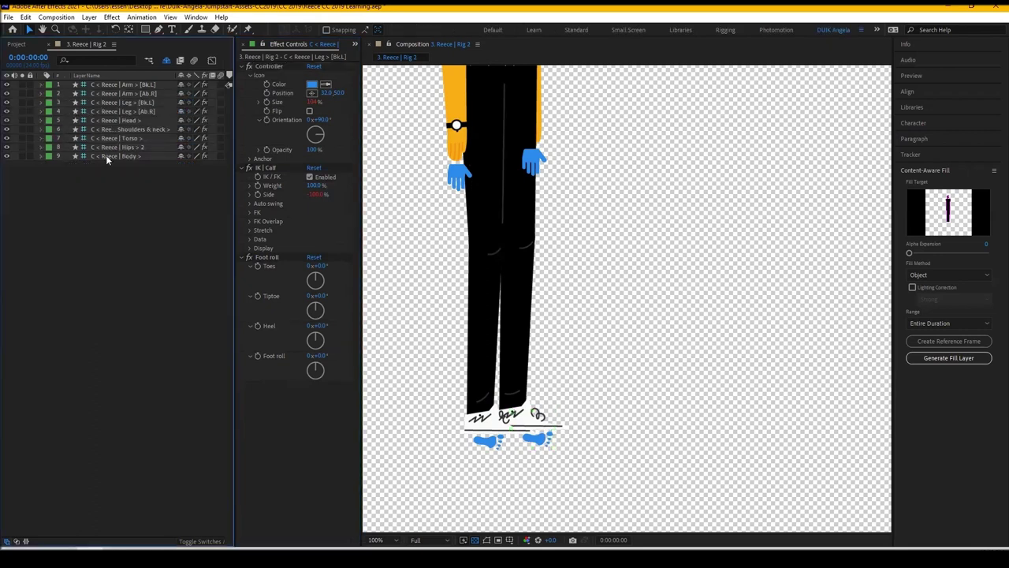
{"action": "left_click", "coordinate": [106, 155]}
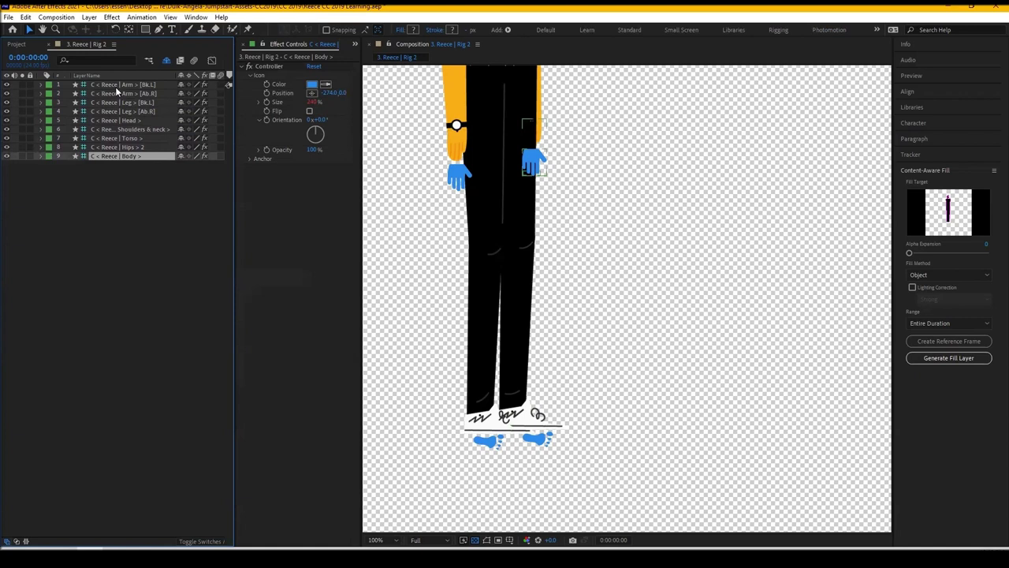
{"action": "key", "text": "ctrl+a"}
{"action": "left_click", "coordinate": [104, 60]}
{"action": "left_click", "coordinate": [99, 60]}
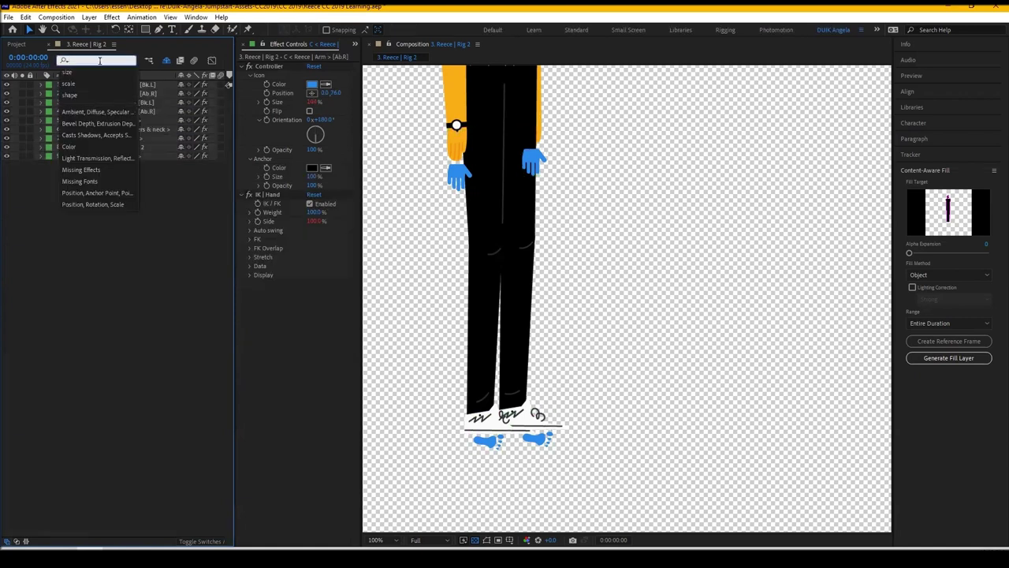
{"action": "left_click", "coordinate": [93, 70]}
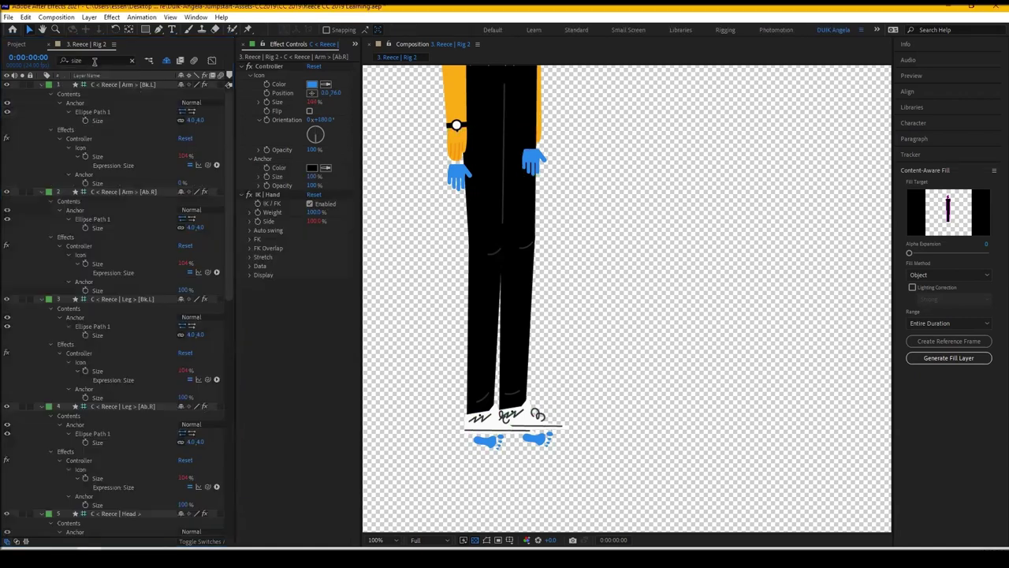
Multi-select the anchor Size of Arm [Ab.R], Leg [Bk.L], Head, Shoulders & neck, Hips and Body
{"action": "left_click", "coordinate": [102, 271]}
{"action": "left_click", "coordinate": [104, 290]}
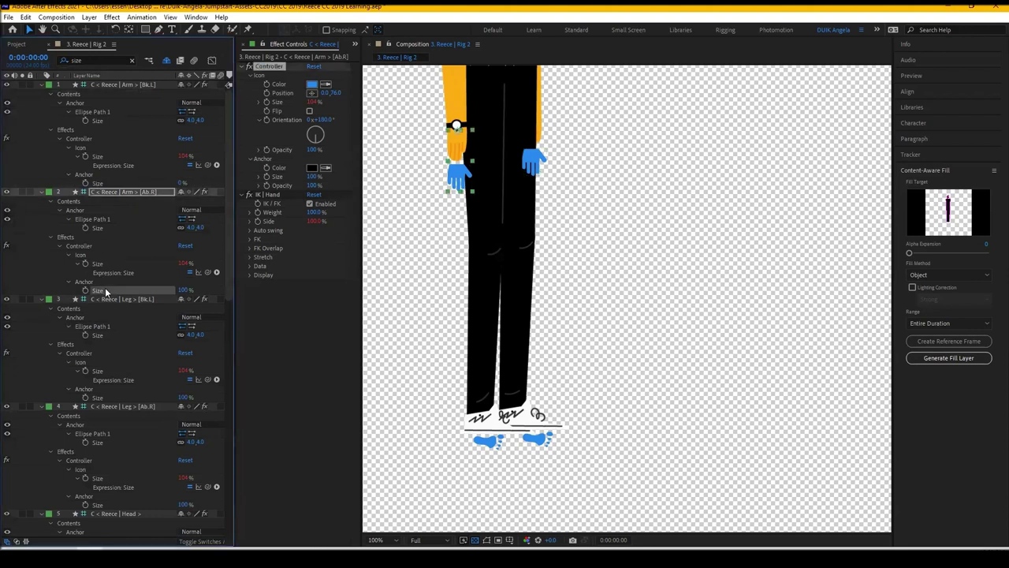
{"action": "left_click", "coordinate": [98, 398], "text": "ctrl"}
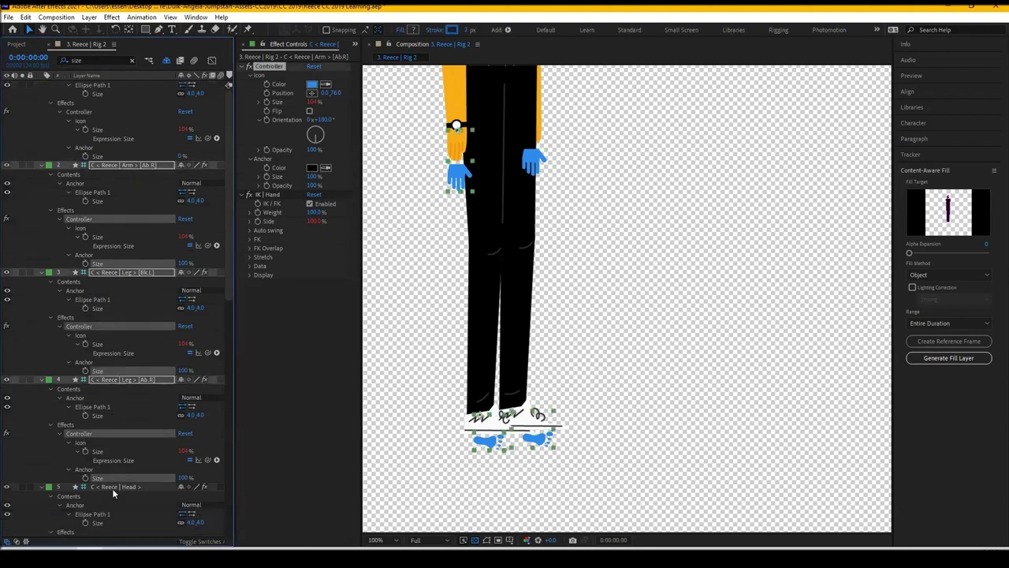
{"action": "scroll", "coordinate": [119, 473], "scroll_direction": "down", "scroll_amount": 3}
{"action": "left_click", "coordinate": [105, 478], "text": "shift"}
{"action": "scroll", "coordinate": [105, 478], "scroll_direction": "down", "scroll_amount": 5}
{"action": "left_click", "coordinate": [108, 449], "text": "shift"}
{"action": "scroll", "coordinate": [106, 457], "scroll_direction": "down", "scroll_amount": 2}
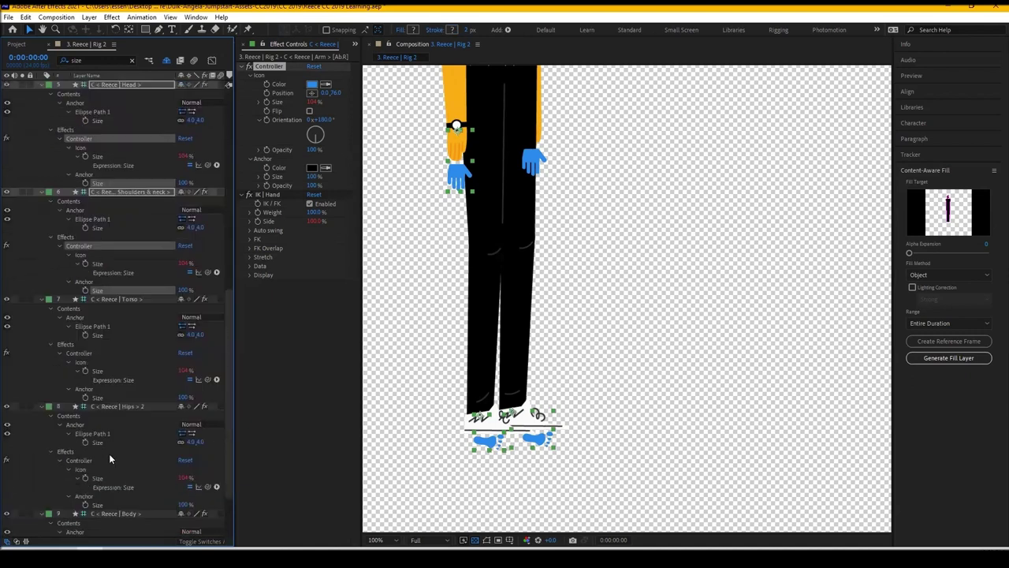
{"action": "left_click", "coordinate": [99, 503], "text": "shift"}
{"action": "scroll", "coordinate": [104, 493], "scroll_direction": "down", "scroll_amount": 3}
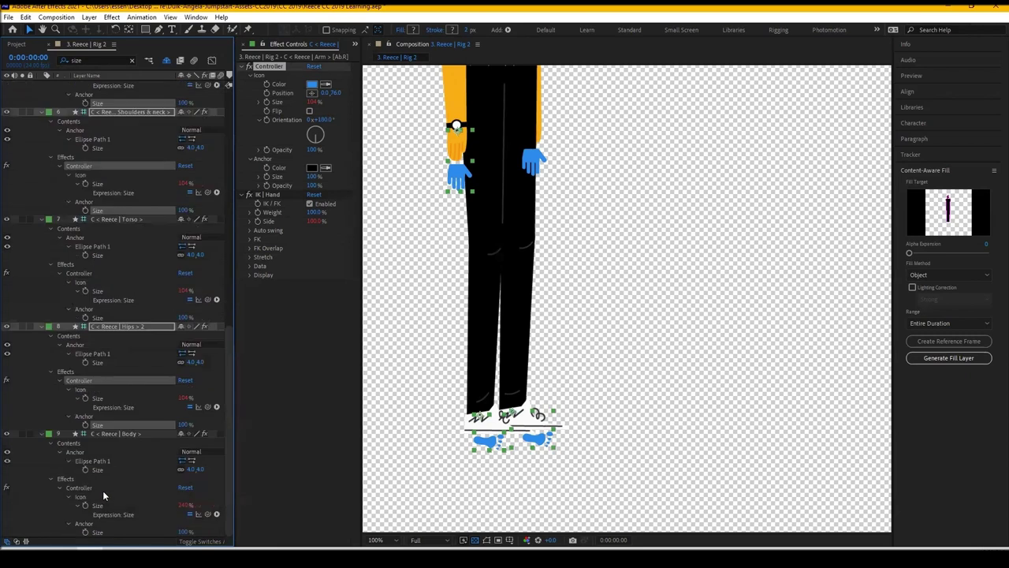
{"action": "left_click", "coordinate": [98, 533], "text": "shift"}
Set the selected anchor sizes to 0%, deselect, and clear the size filter
{"action": "left_click", "coordinate": [183, 532]}
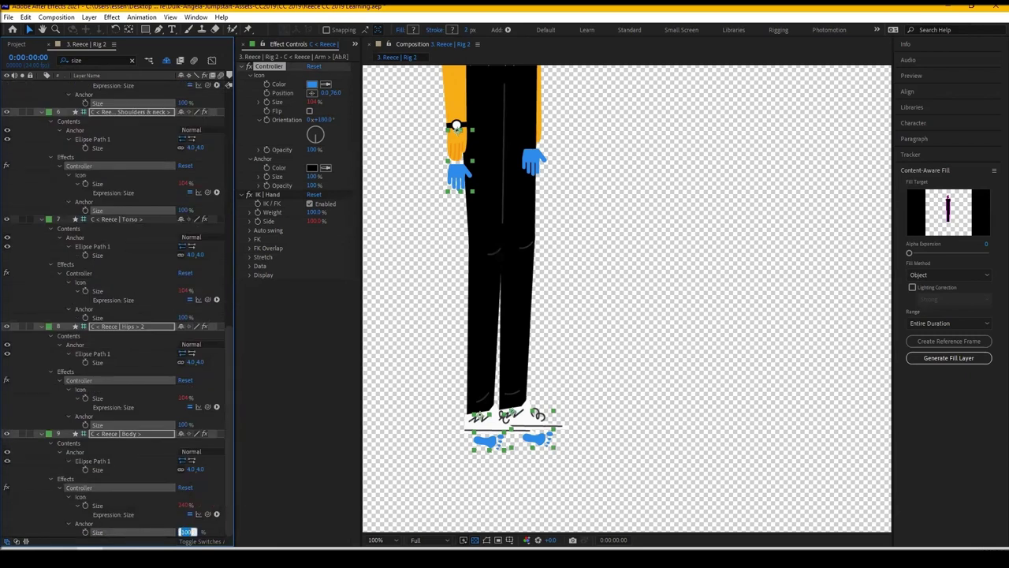
{"action": "type", "text": "0"}
{"action": "key", "text": "Return"}
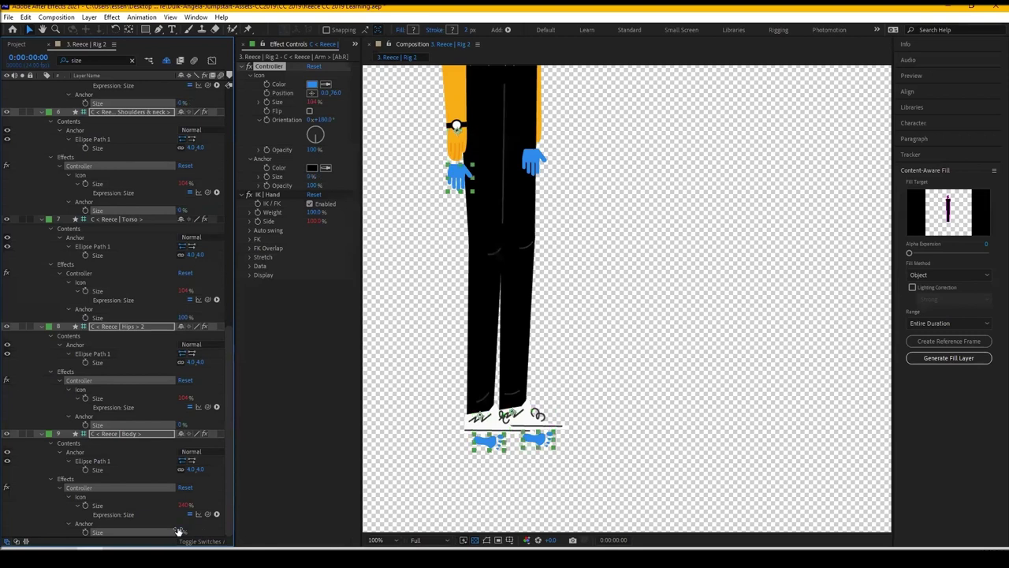
{"action": "left_click", "coordinate": [423, 240]}
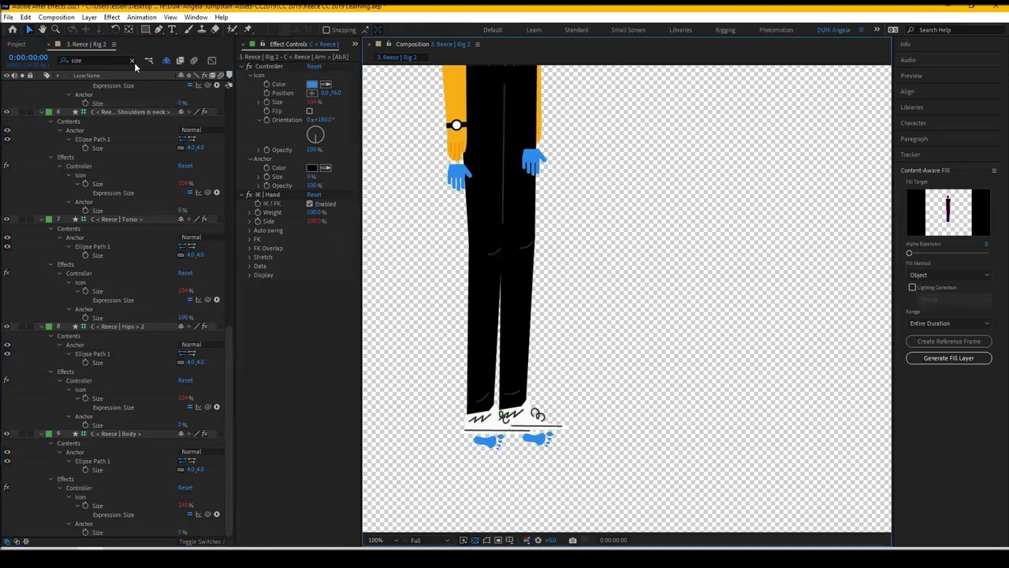
{"action": "left_click", "coordinate": [131, 60]}
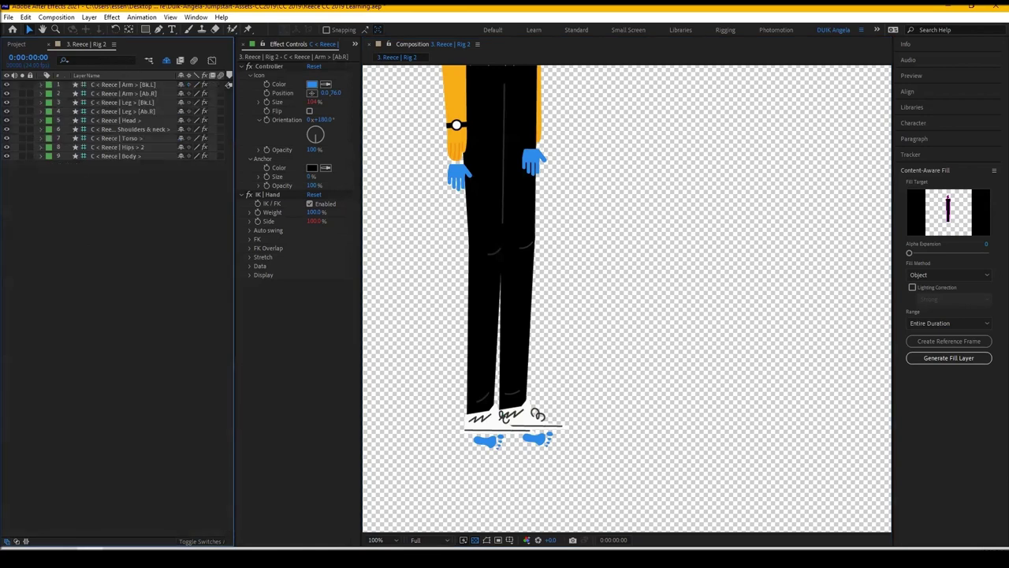
Drag the Arm [Bk.L] hand controller to confirm the arm bends, then return to the Project panel
{"action": "left_click", "coordinate": [16, 44]}
{"action": "right_click", "coordinate": [48, 231]}
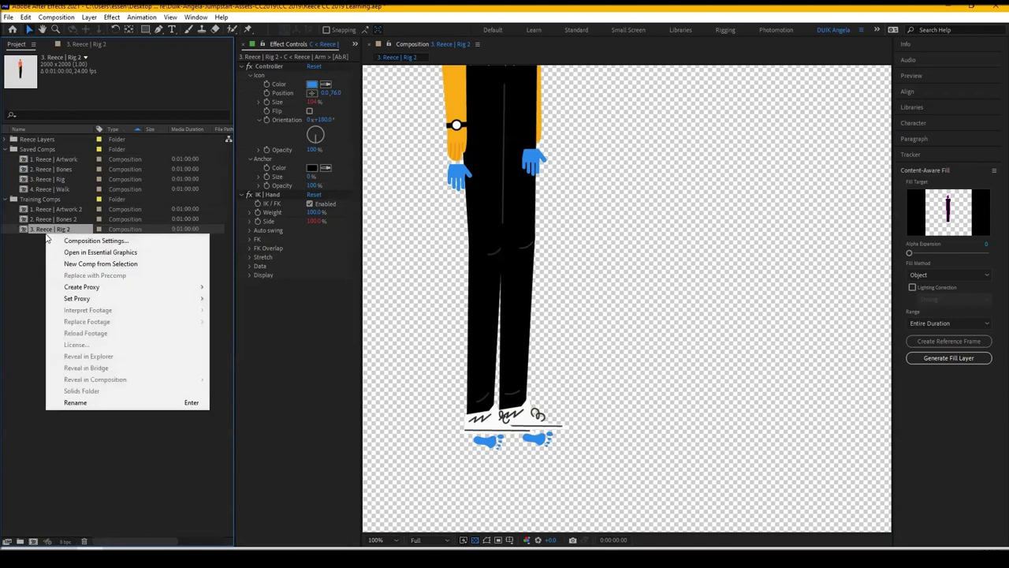
{"action": "left_click", "coordinate": [437, 264]}
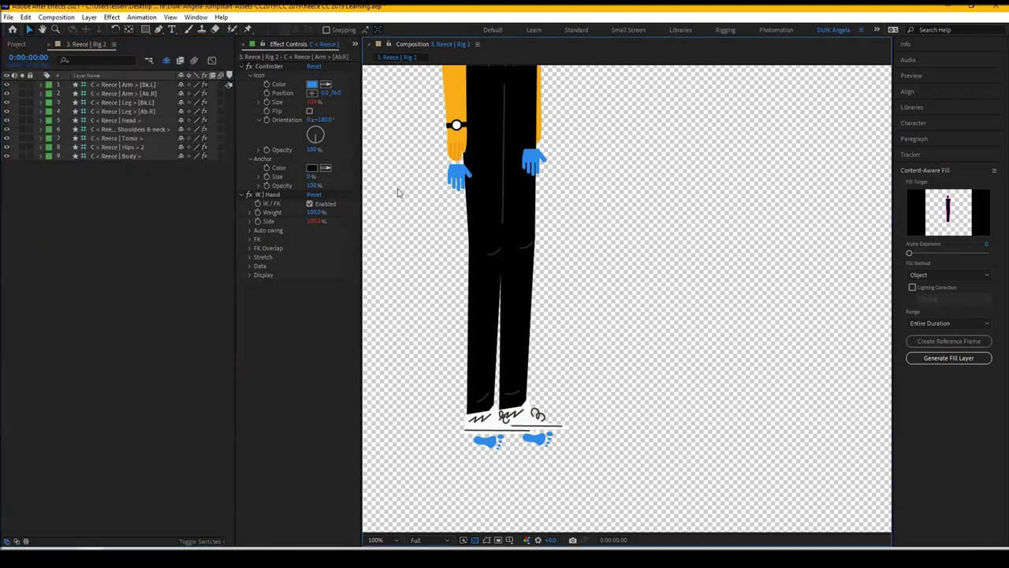
{"action": "left_click_drag", "start_coordinate": [398, 272], "coordinate": [423, 440]}
{"action": "scroll", "coordinate": [422, 440], "scroll_direction": "up", "scroll_amount": 4}
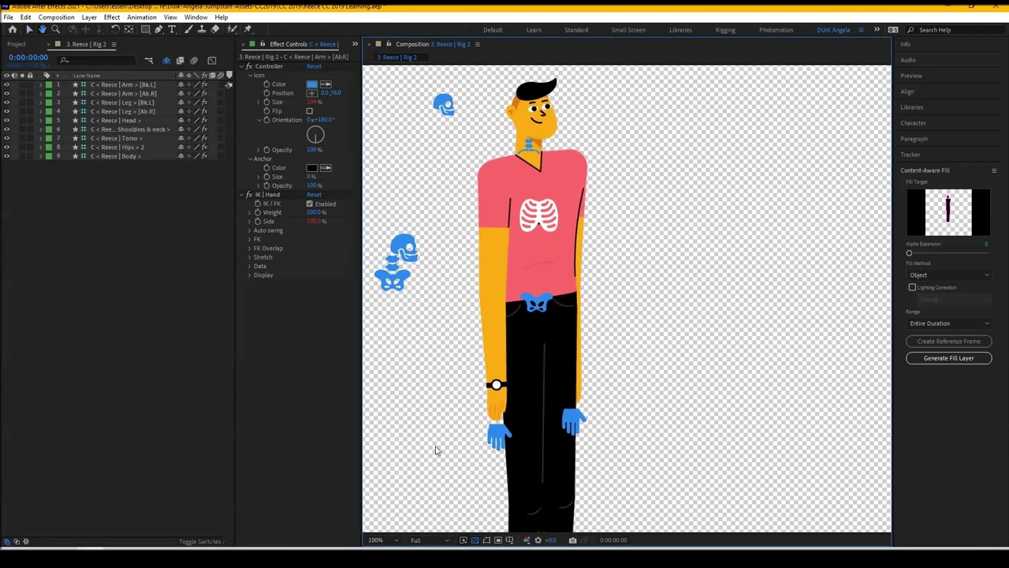
{"action": "key", "text": "v"}
{"action": "mouse_move", "coordinate": [581, 418]}
{"action": "left_mouse_down"}
{"action": "mouse_move", "coordinate": [660, 355]}
{"action": "mouse_move", "coordinate": [676, 320]}
{"action": "mouse_move", "coordinate": [658, 355]}
{"action": "mouse_move", "coordinate": [574, 422]}
{"action": "left_mouse_up"}
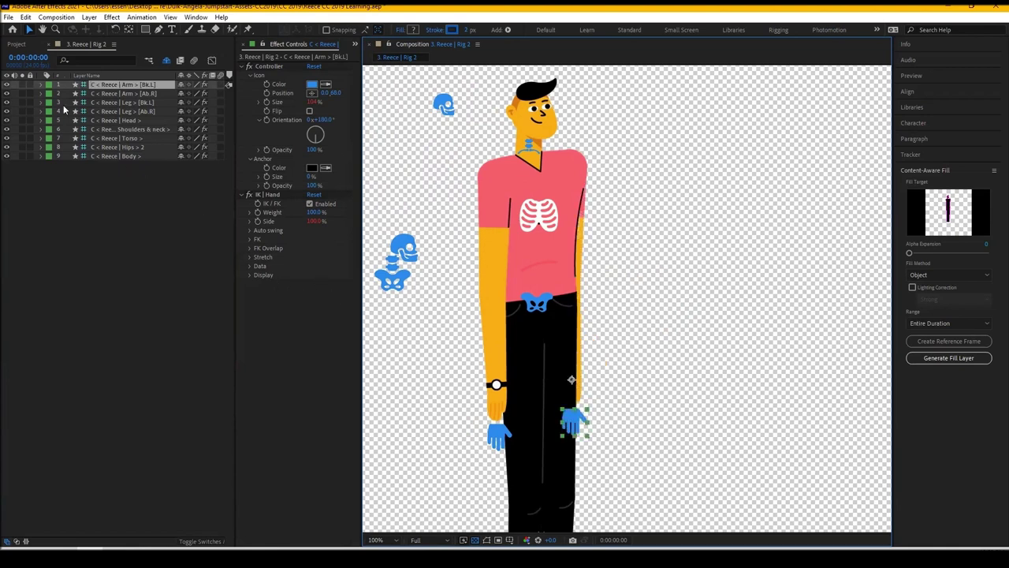
{"action": "left_click", "coordinate": [16, 45]}
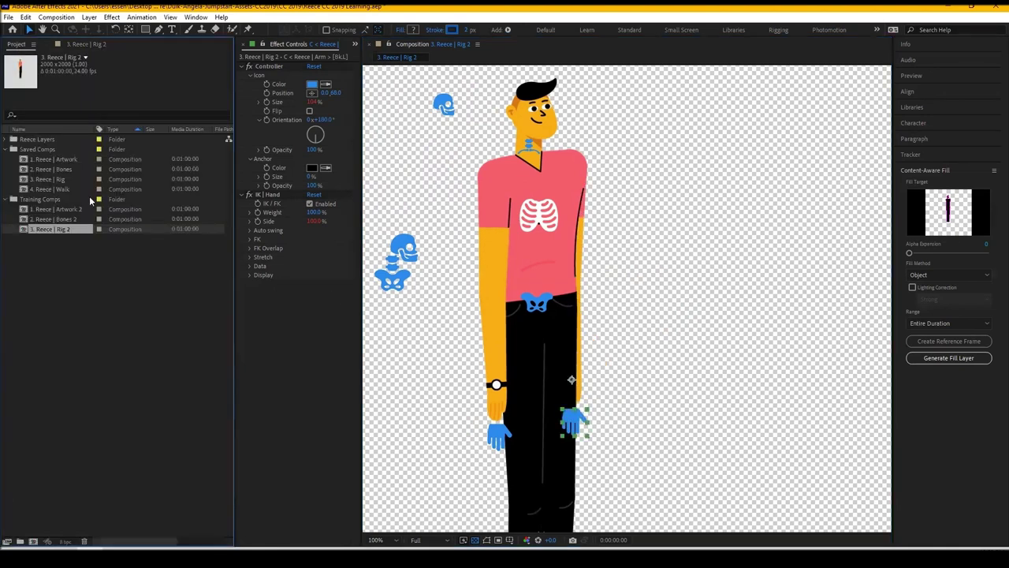